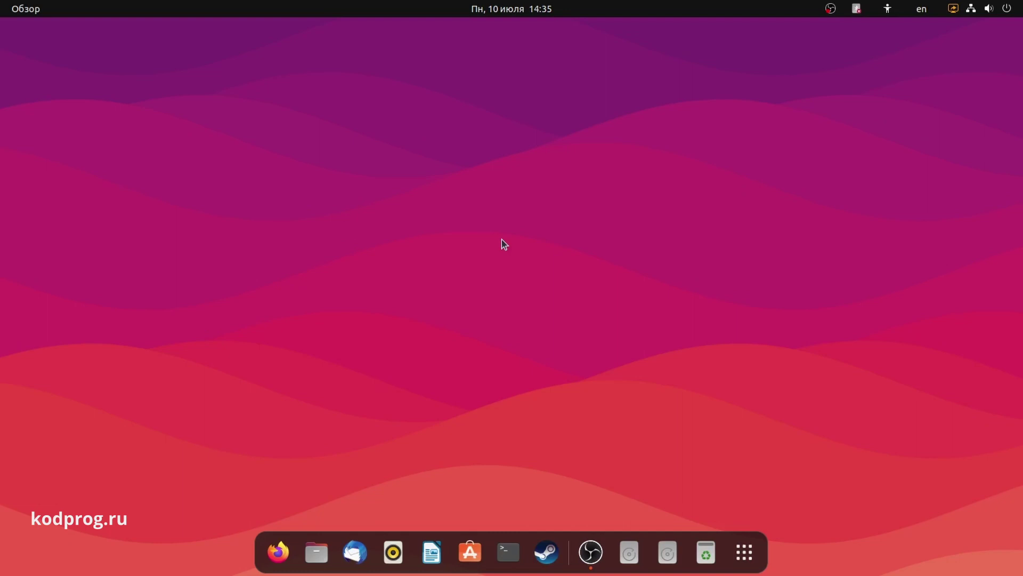
Find and open the system settings (Параметры) through the application search.
key("super")
type("парам")
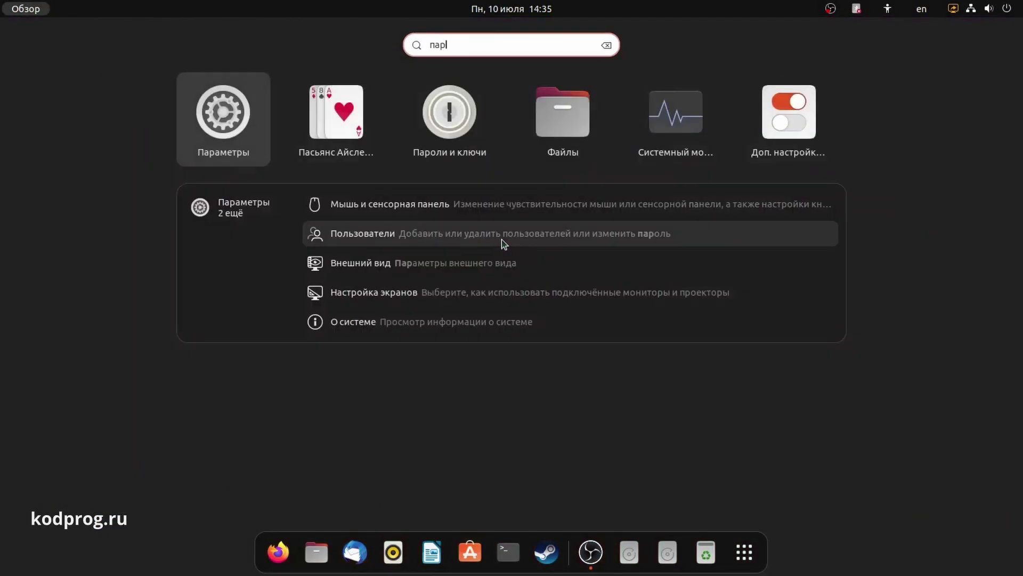
key("Return")
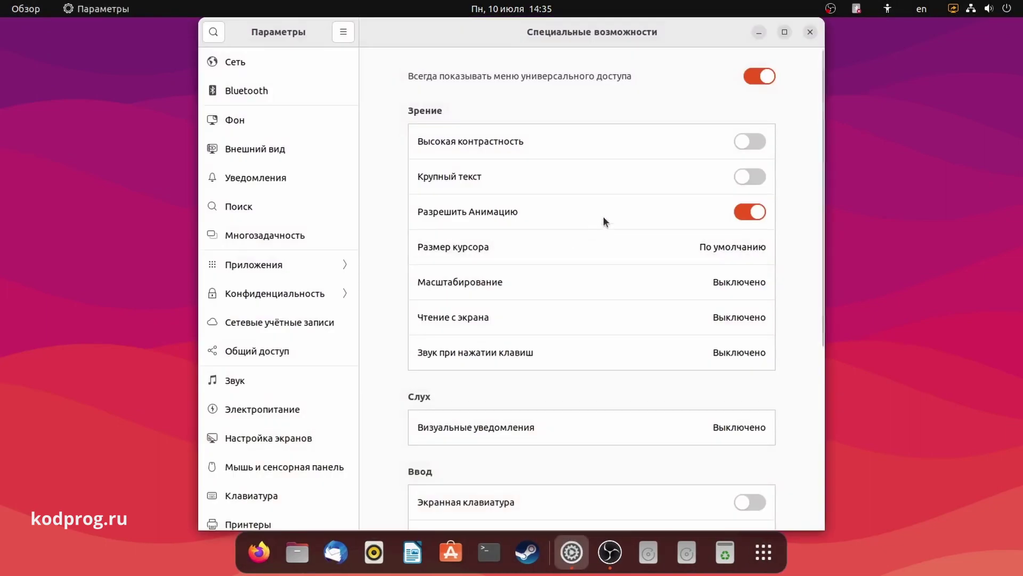
Toggle the always-show universal access menu option off and on, and examine the options in that menu.
left_click(764, 75)
left_click(764, 75)
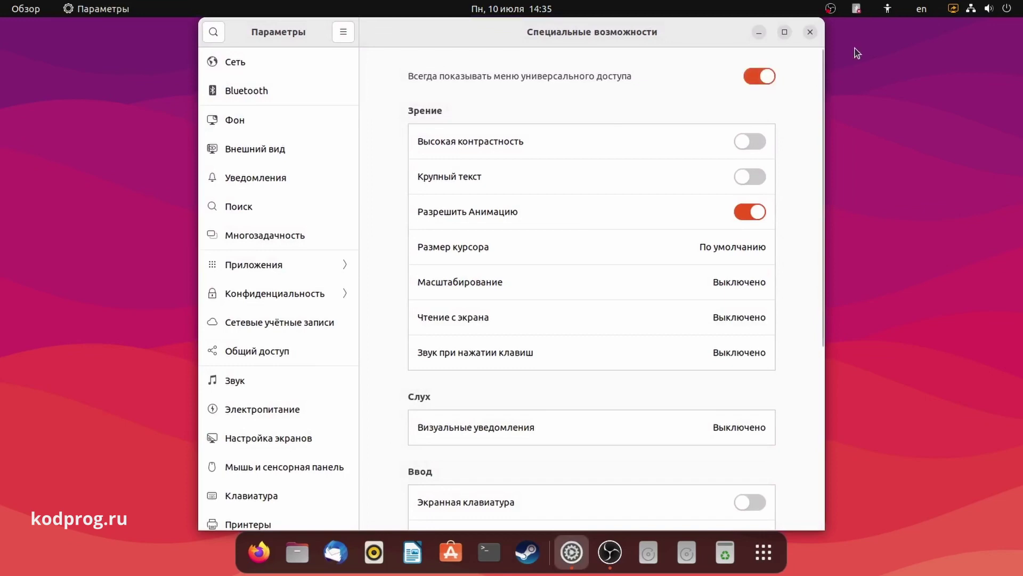
left_click(888, 9)
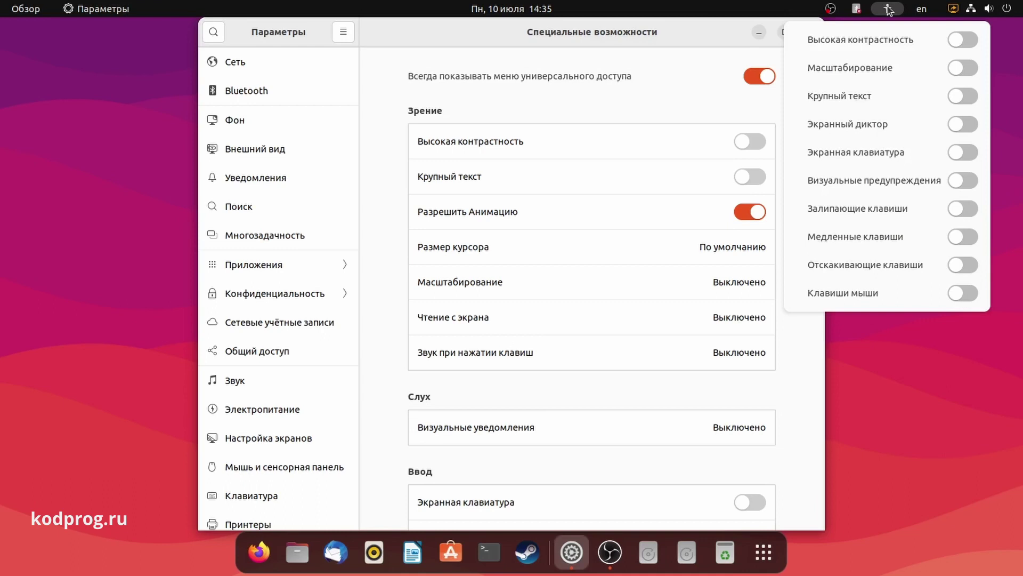
left_click(888, 9)
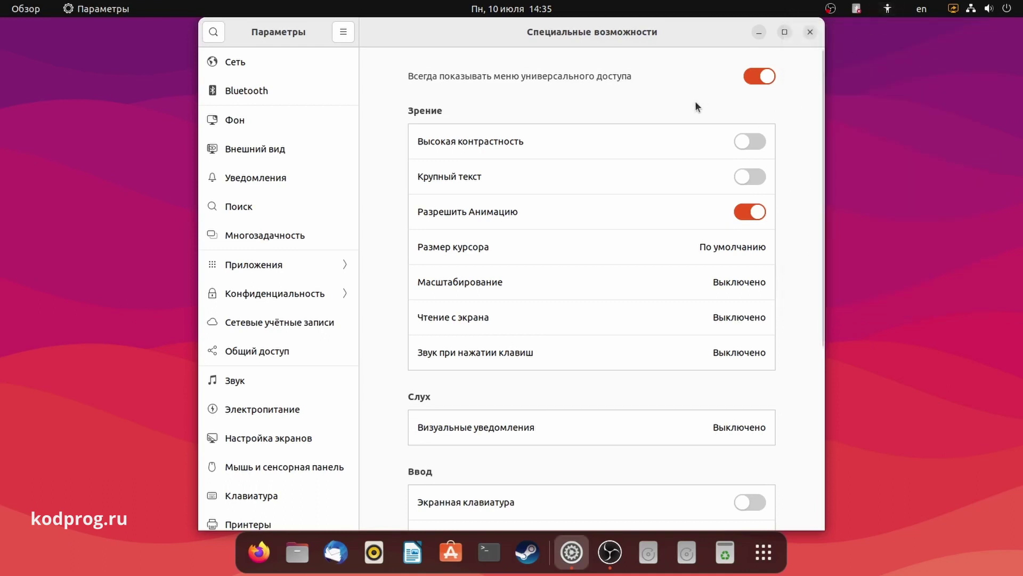
Try high contrast while browsing the Изображения and Снимки экрана folders in Files, and switch it off again.
left_click(747, 143)
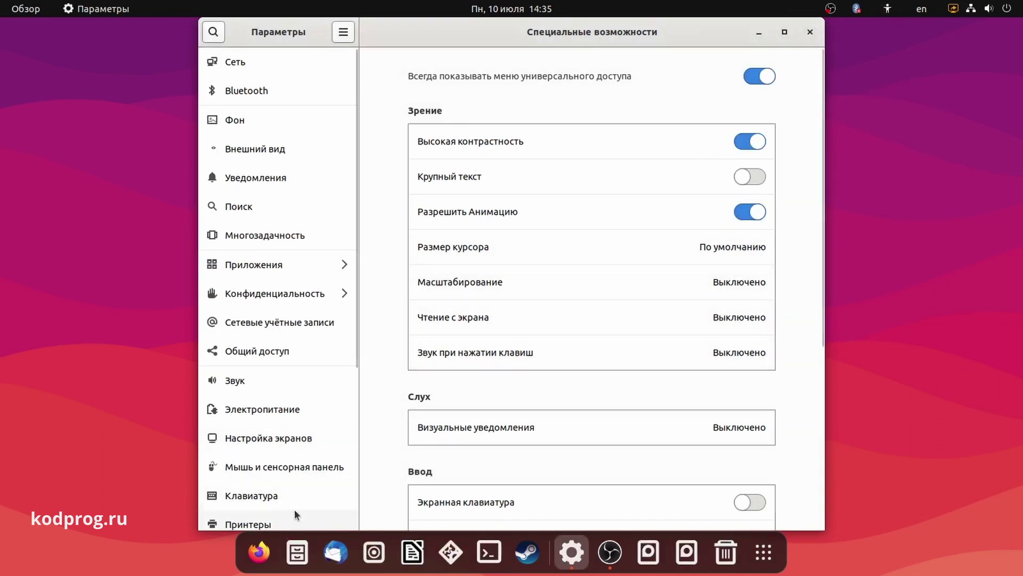
left_click(297, 552)
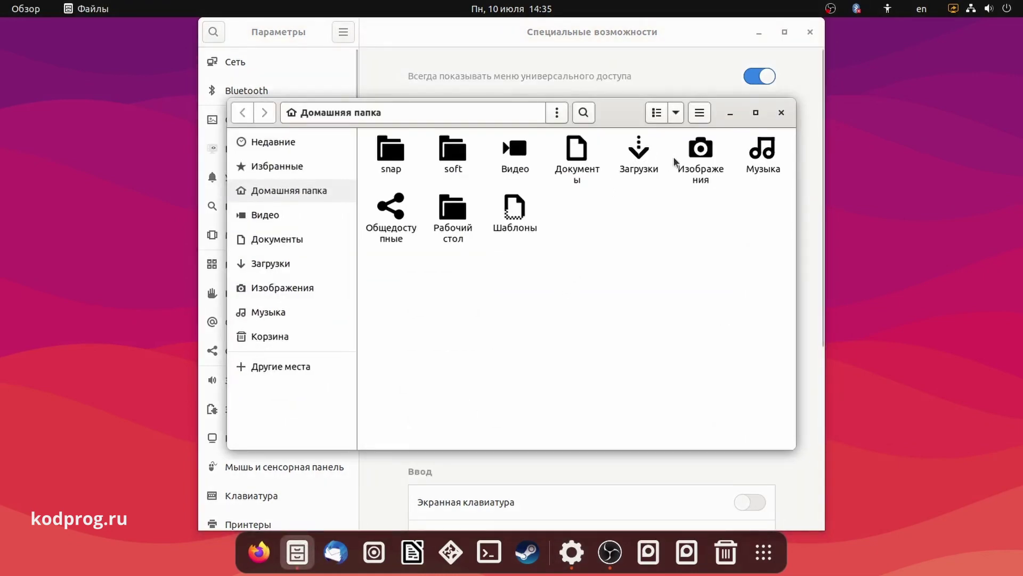
double_click(700, 160)
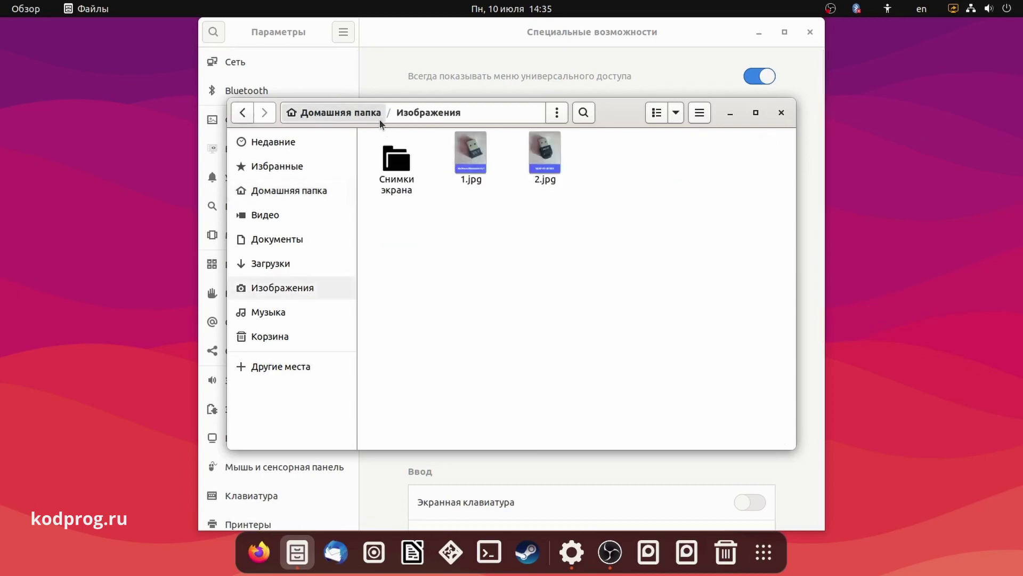
double_click(383, 172)
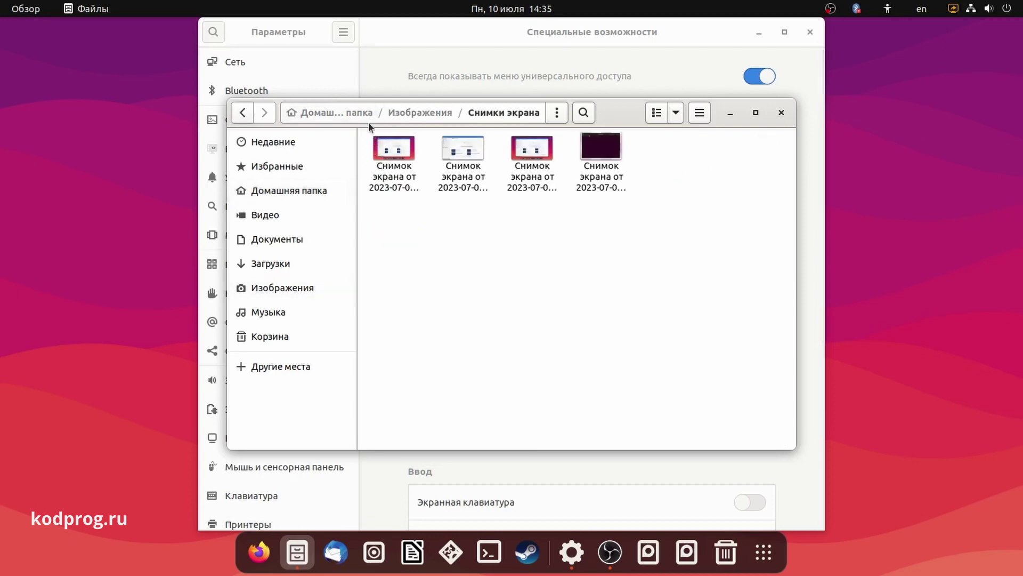
left_click(432, 112)
left_click(359, 113)
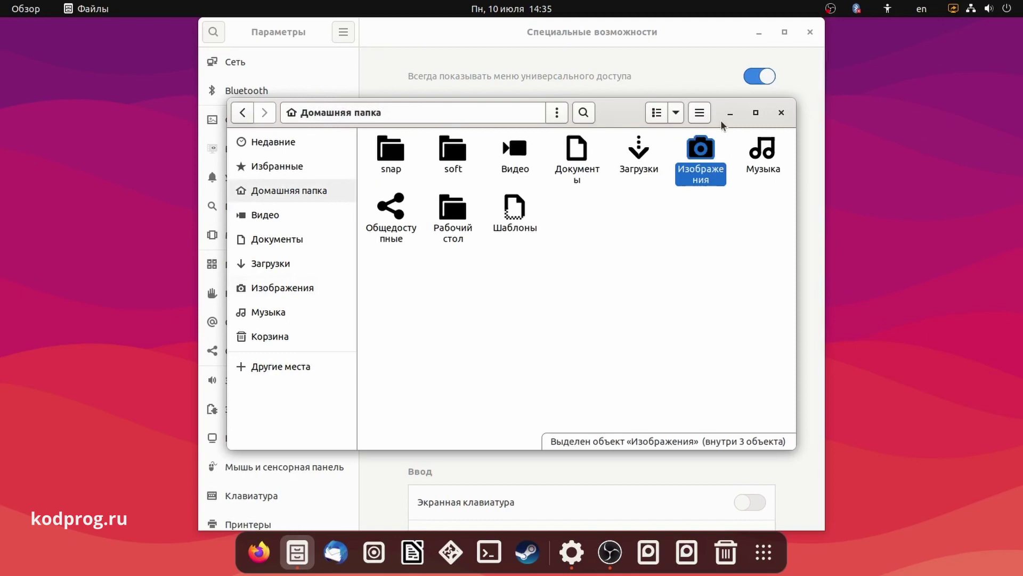
left_click(781, 112)
left_click(759, 148)
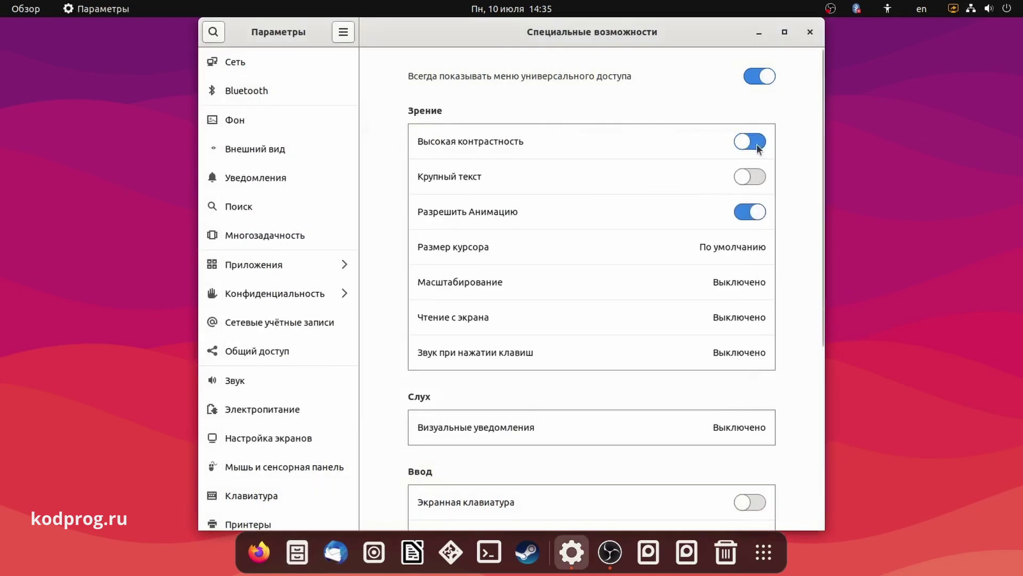
Try large text with the home folder and Изображения open in Files, and switch large text off again.
left_click(756, 175)
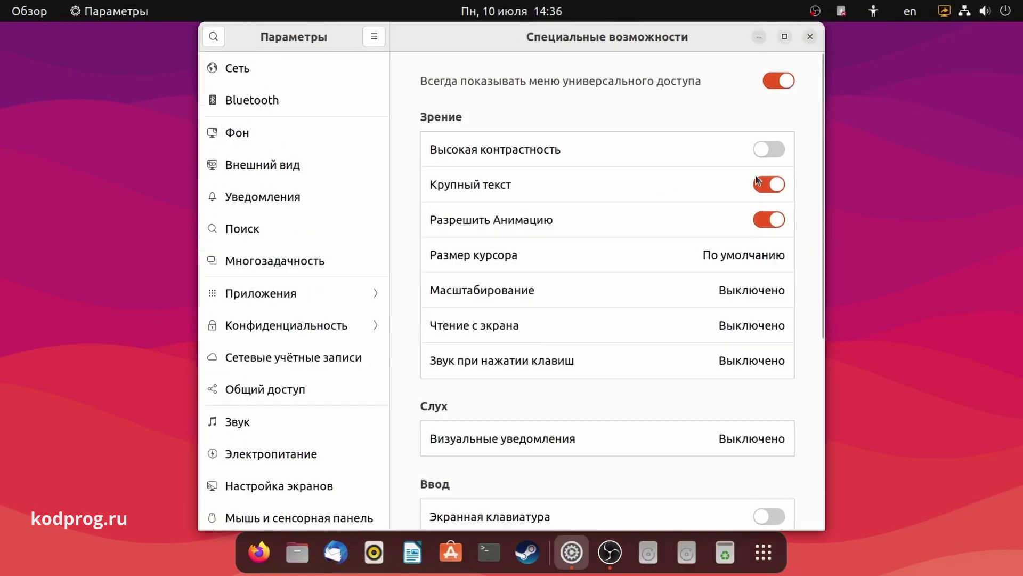
left_click(297, 552)
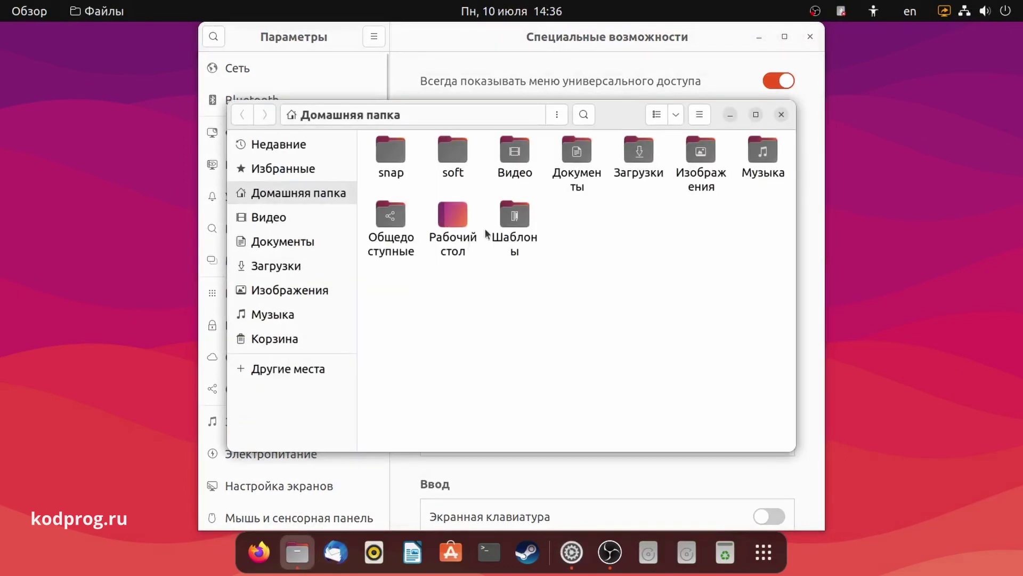
left_click(656, 147)
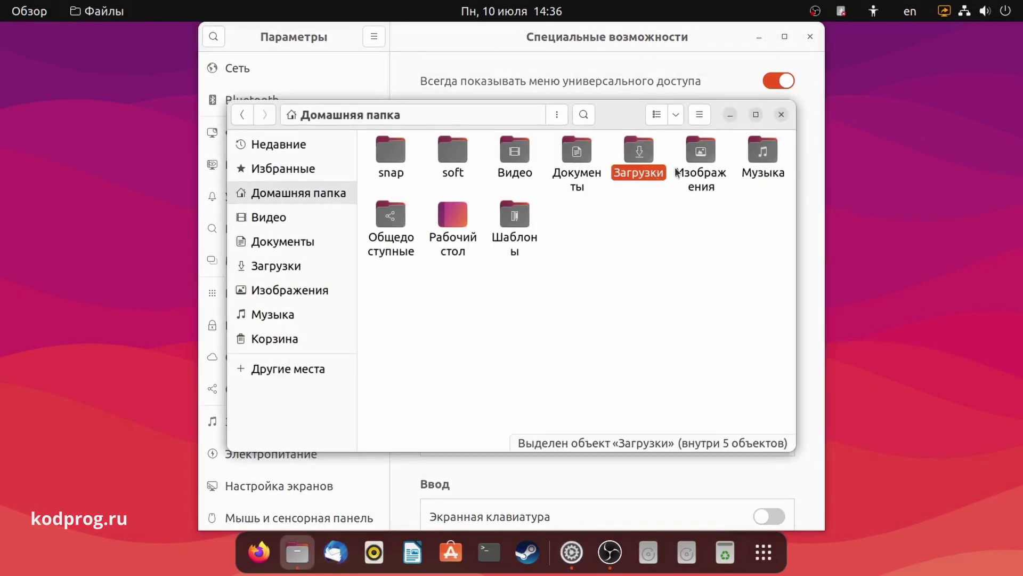
double_click(676, 169)
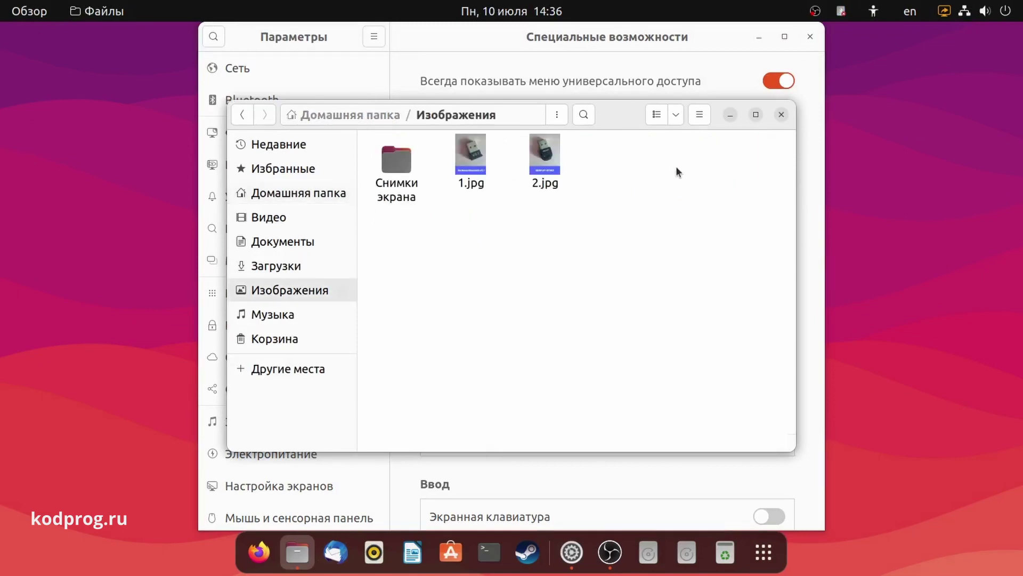
left_click(781, 115)
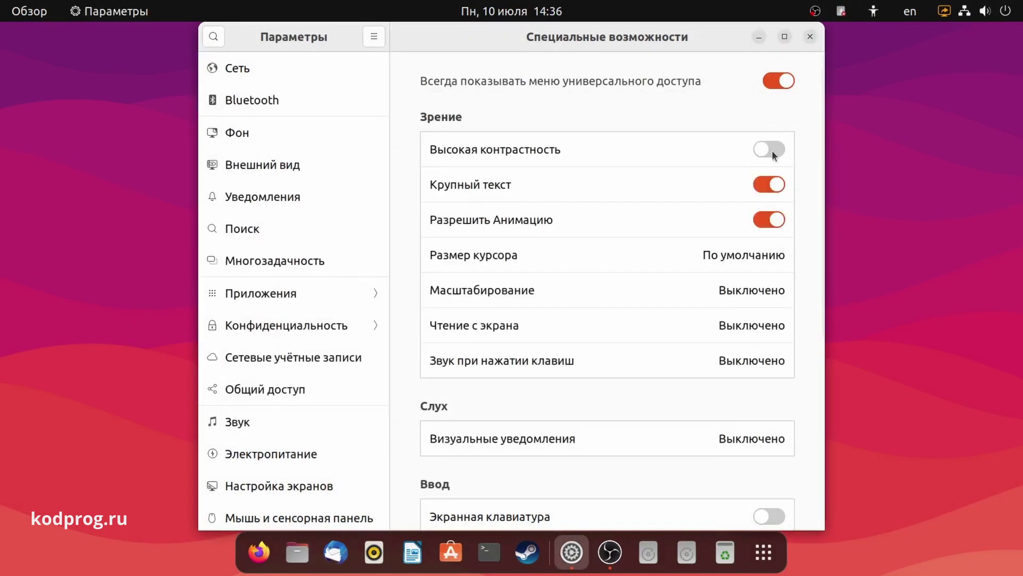
left_click(774, 186)
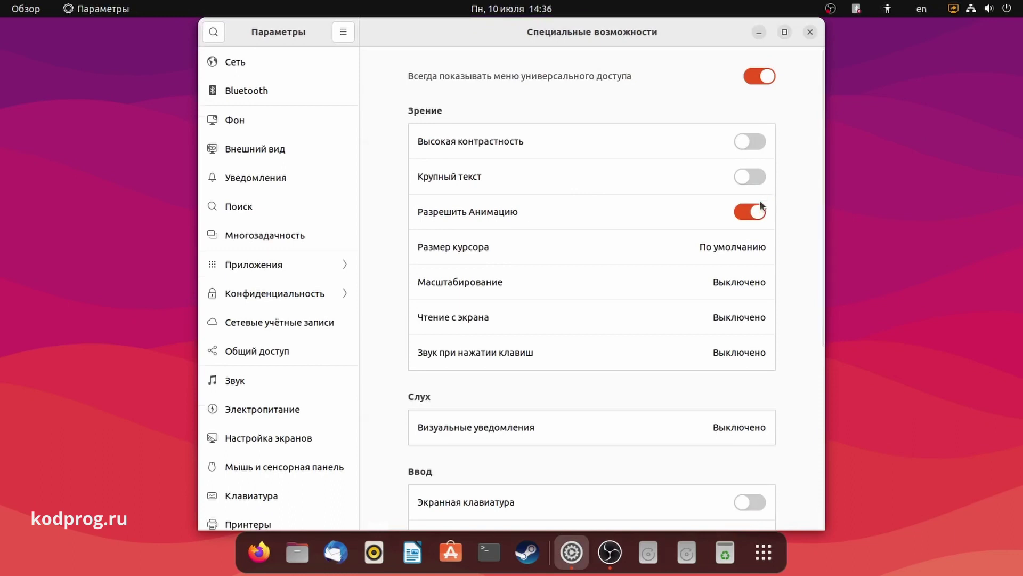
Compare minimizing and restoring the settings window with animation disabled and with it enabled again.
left_click(752, 213)
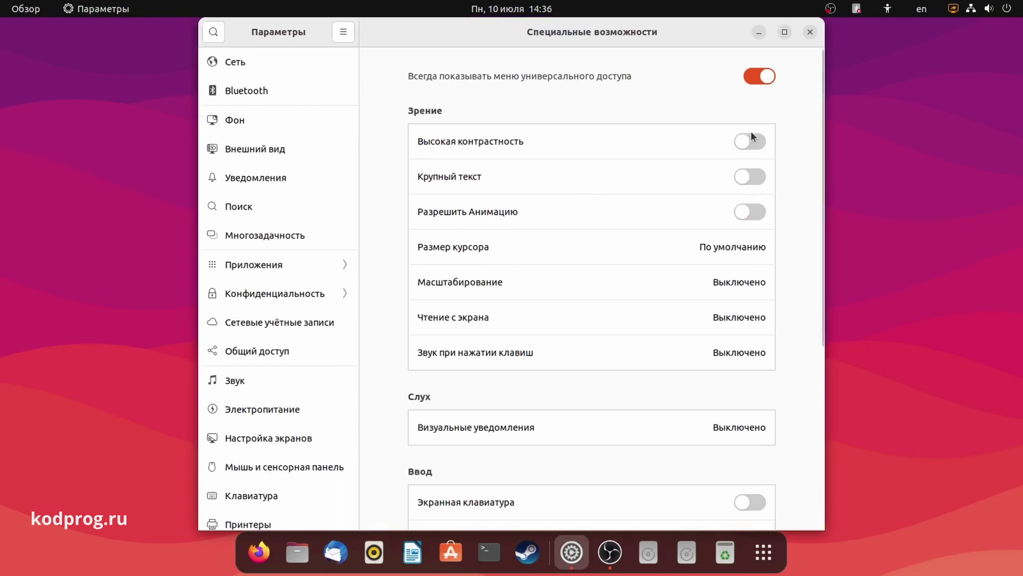
left_click(758, 33)
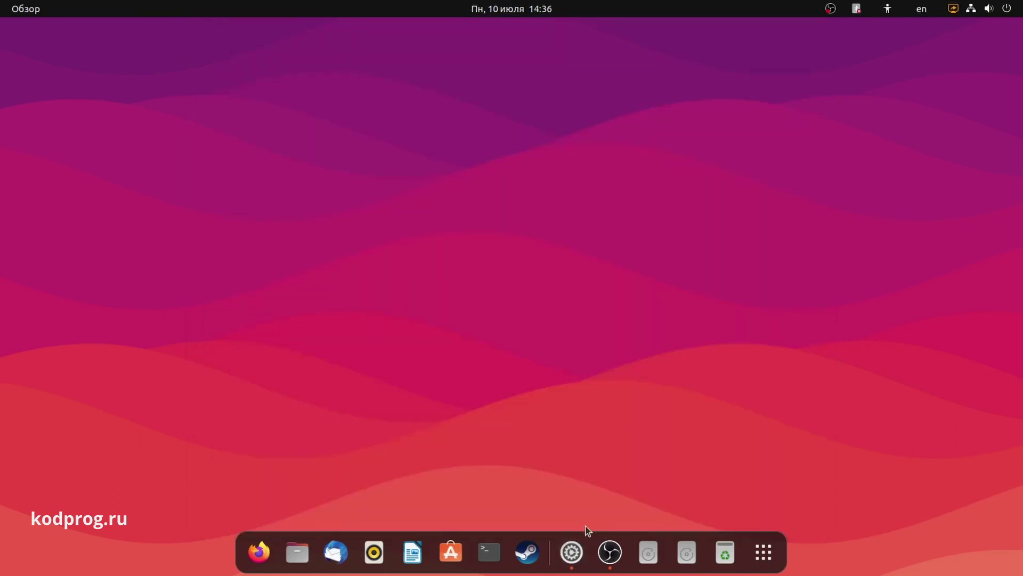
left_click(572, 552)
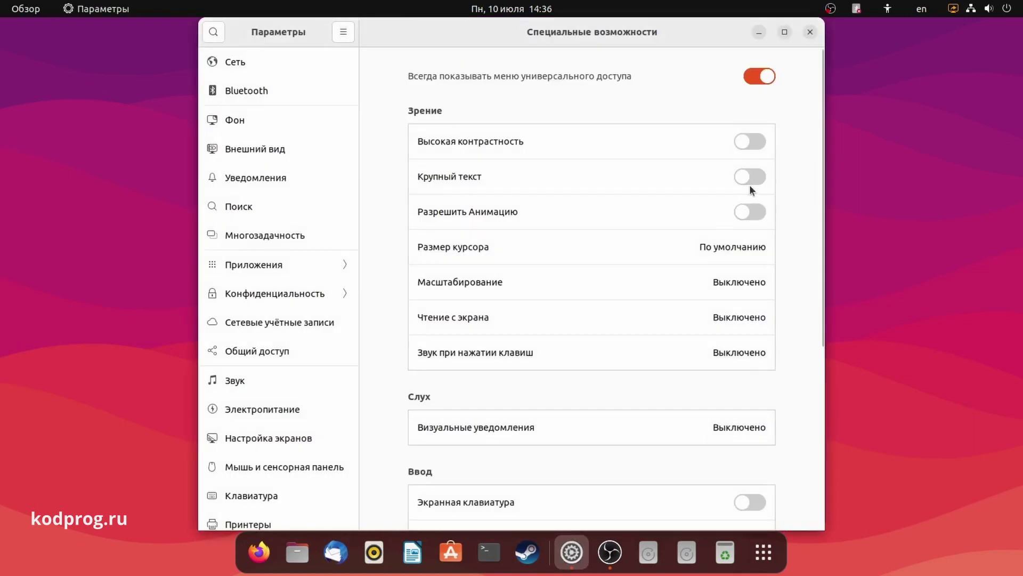
left_click(750, 213)
left_click(759, 33)
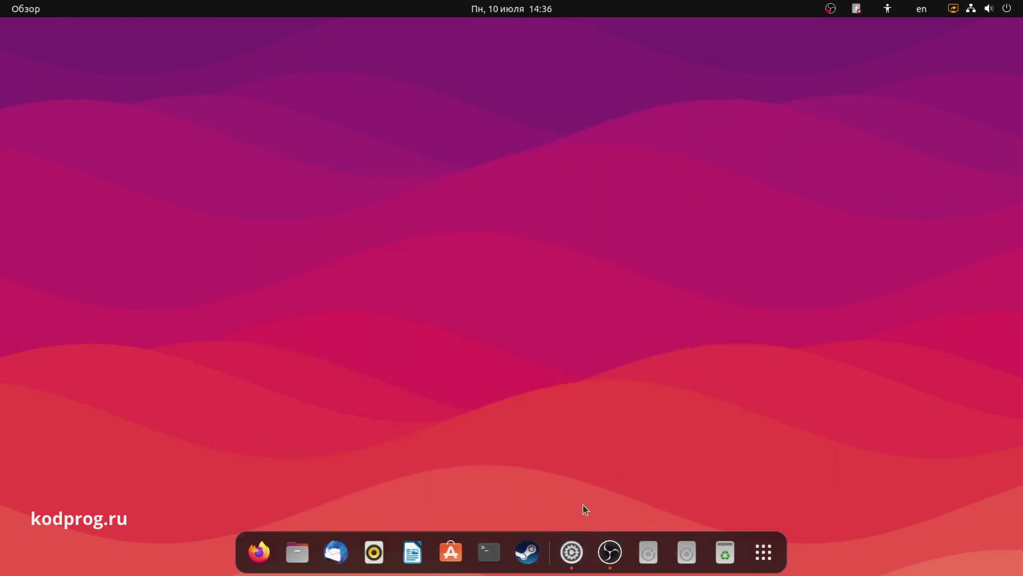
left_click(571, 551)
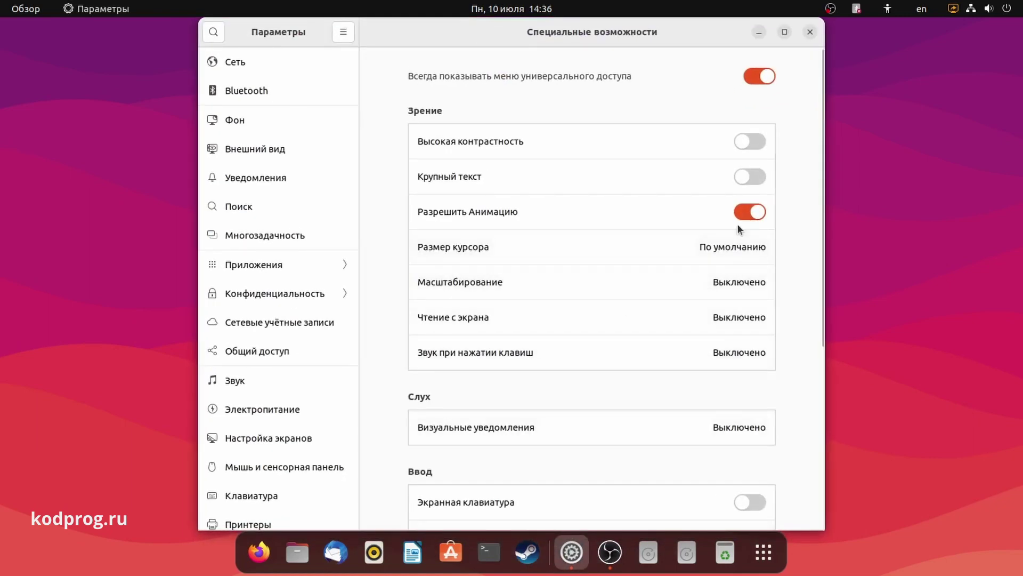
Try the cursor sizes Средний, Увеличенный, Большой and Огромный, and return the cursor size to По умолчанию.
left_click(722, 248)
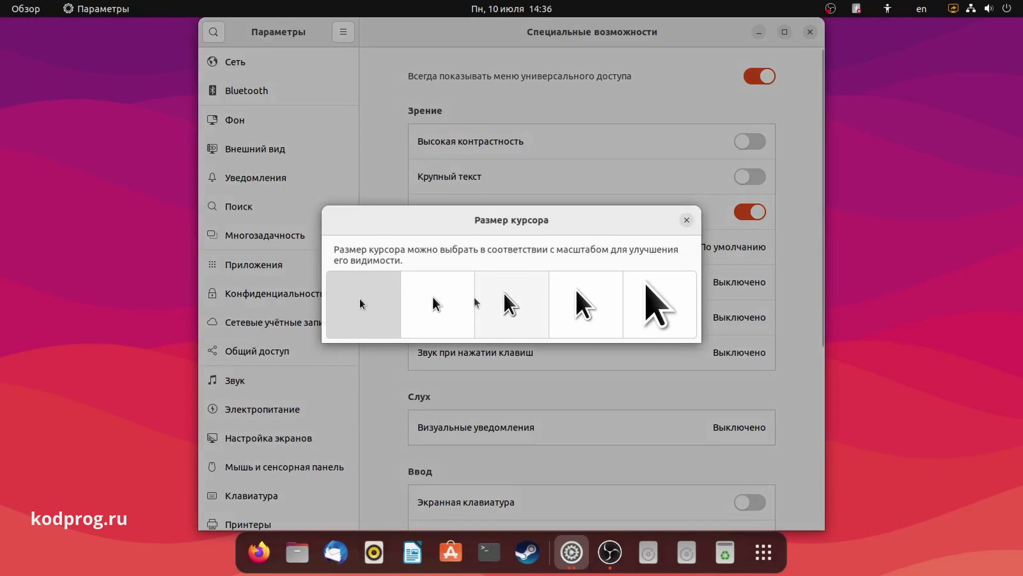
left_click(447, 303)
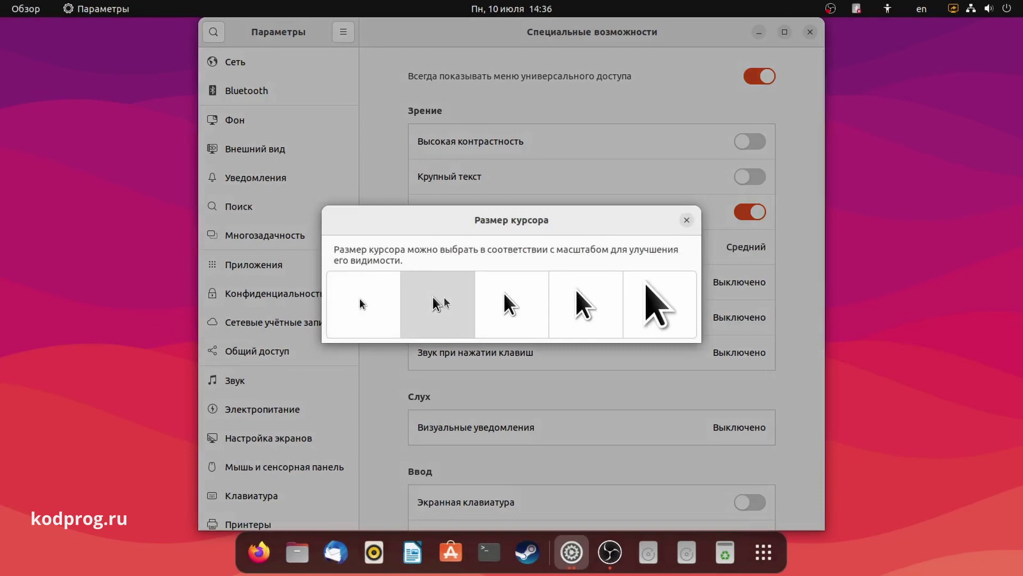
left_click(498, 310)
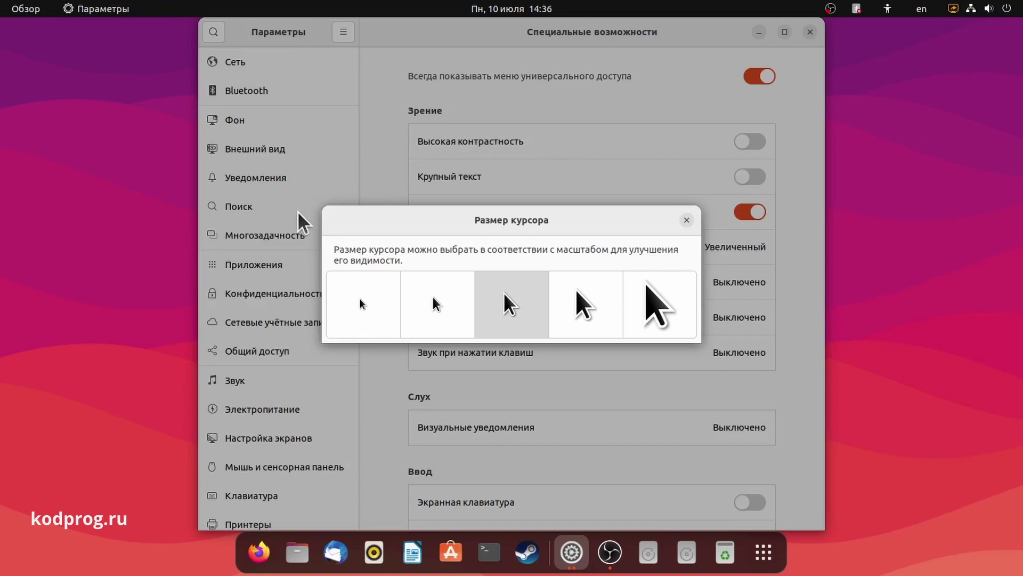
left_click(572, 275)
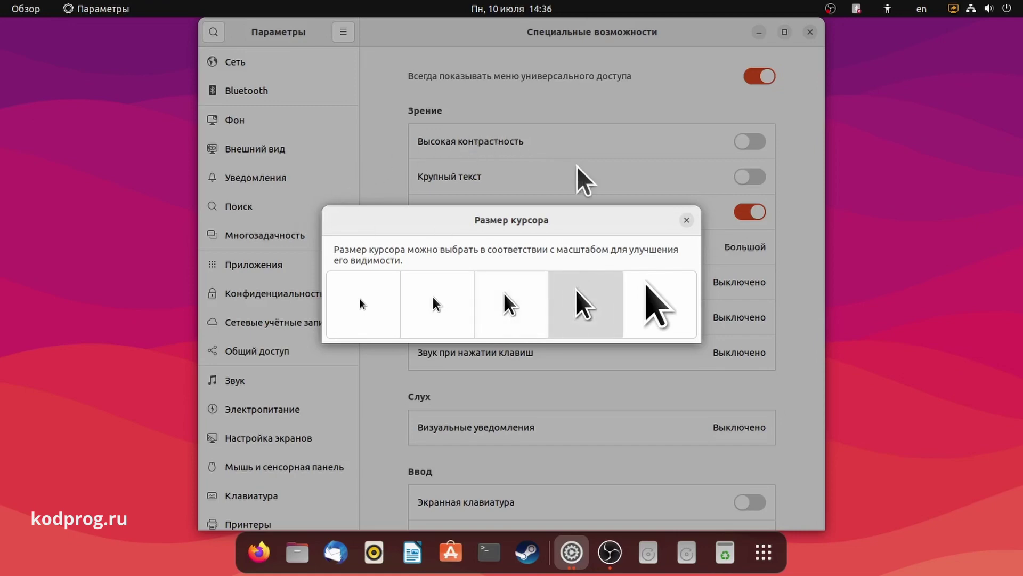
left_click(663, 288)
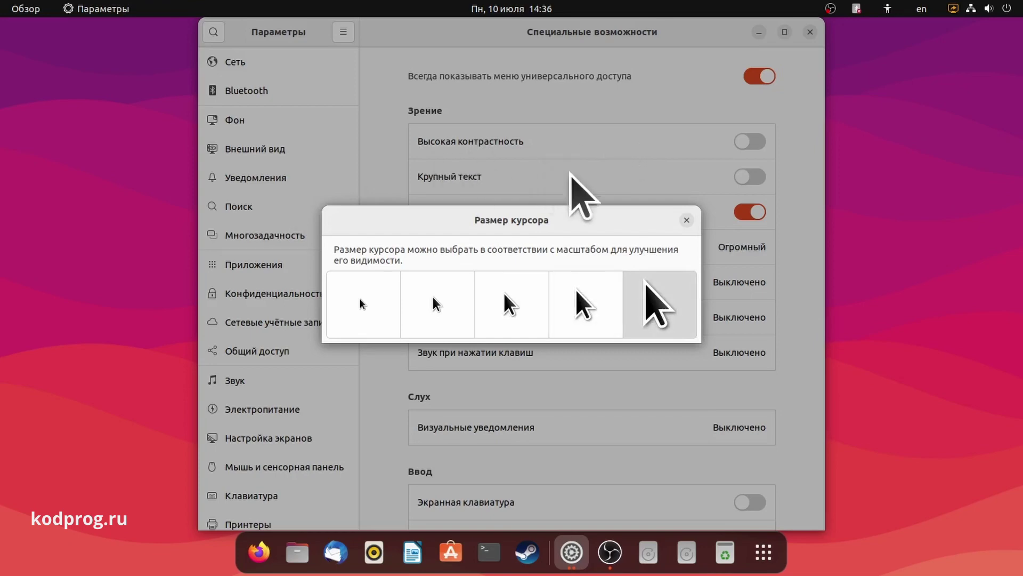
left_click(381, 284)
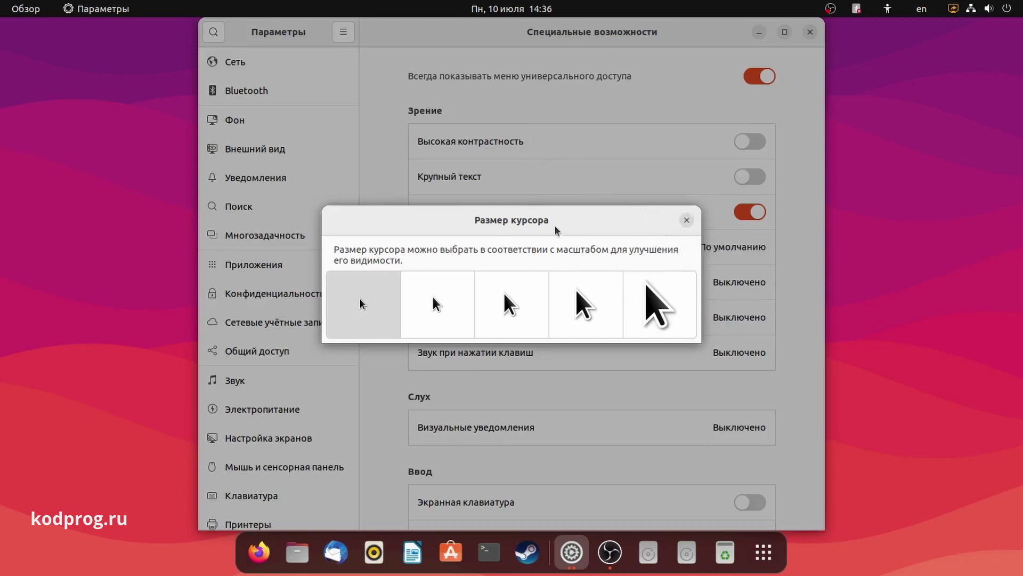
left_click(686, 220)
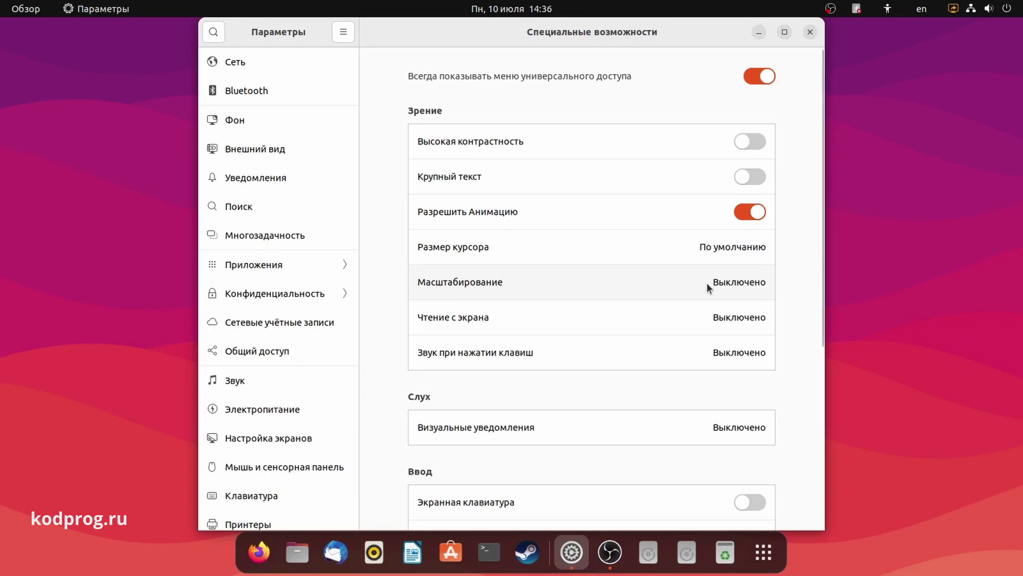
Turn on screen zoom in the Масштабирование options and put the magnification factor in focus.
left_click(706, 282)
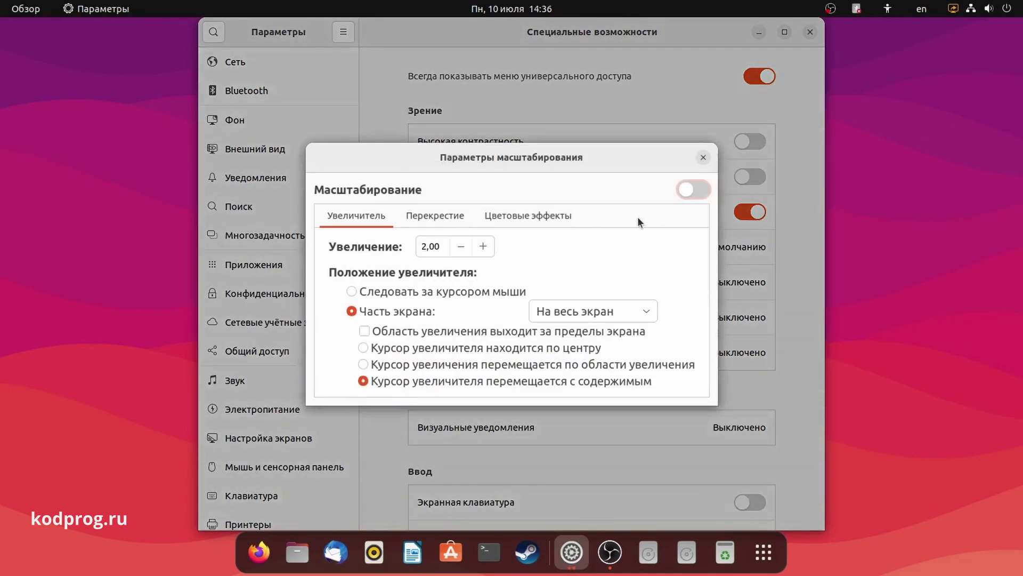
left_click(690, 190)
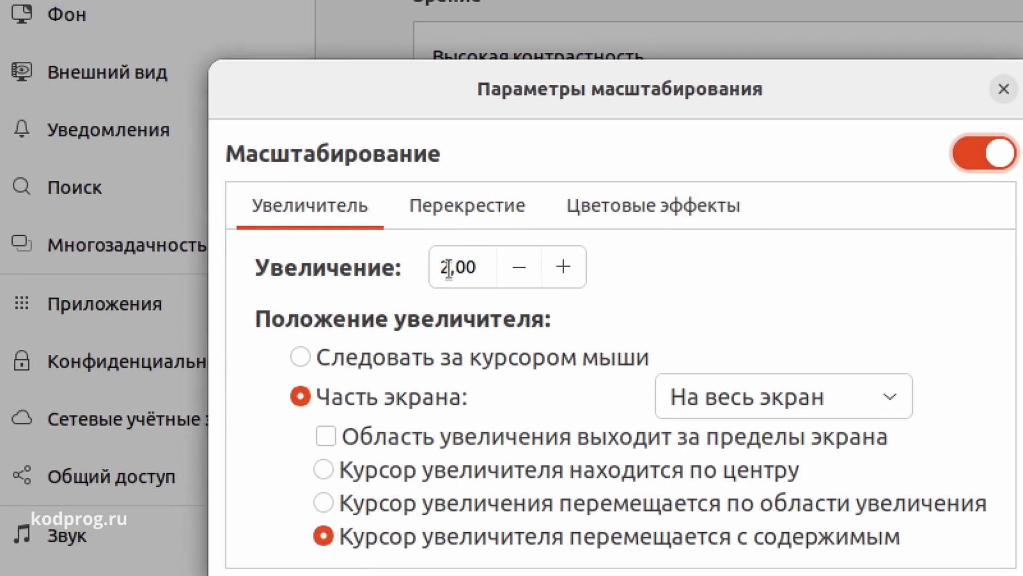
left_click(449, 267)
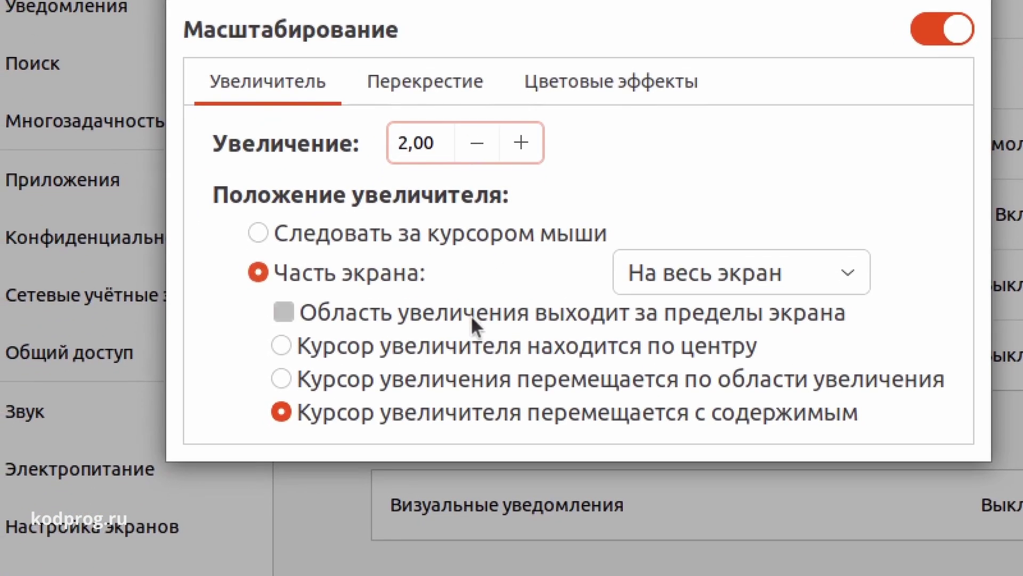
Try the off-screen magnifier area, the three magnifier cursor options and Следовать за курсором мыши, and return to Часть экрана with the cursor moving with content.
left_click(472, 319)
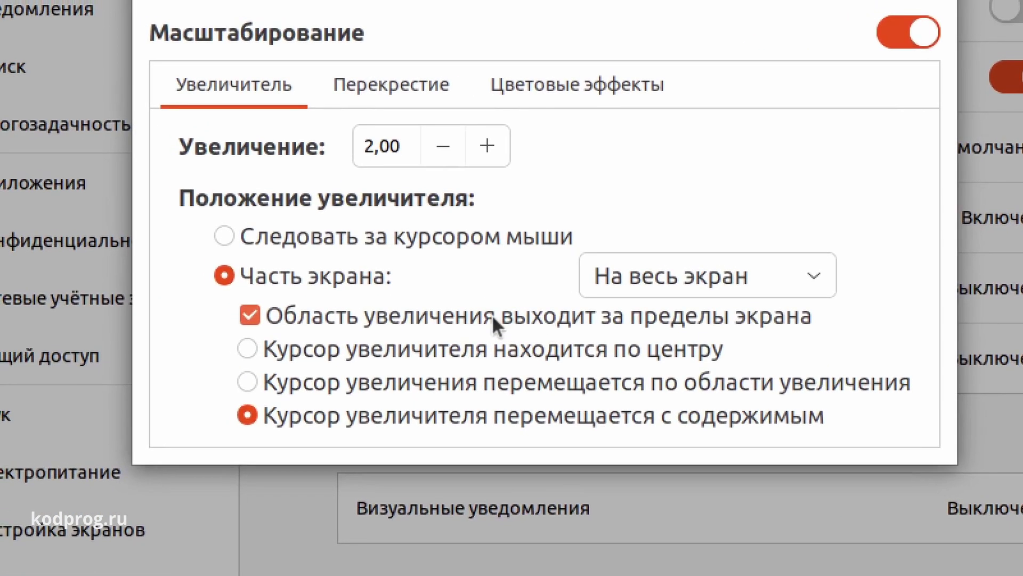
left_click(493, 319)
left_click(479, 354)
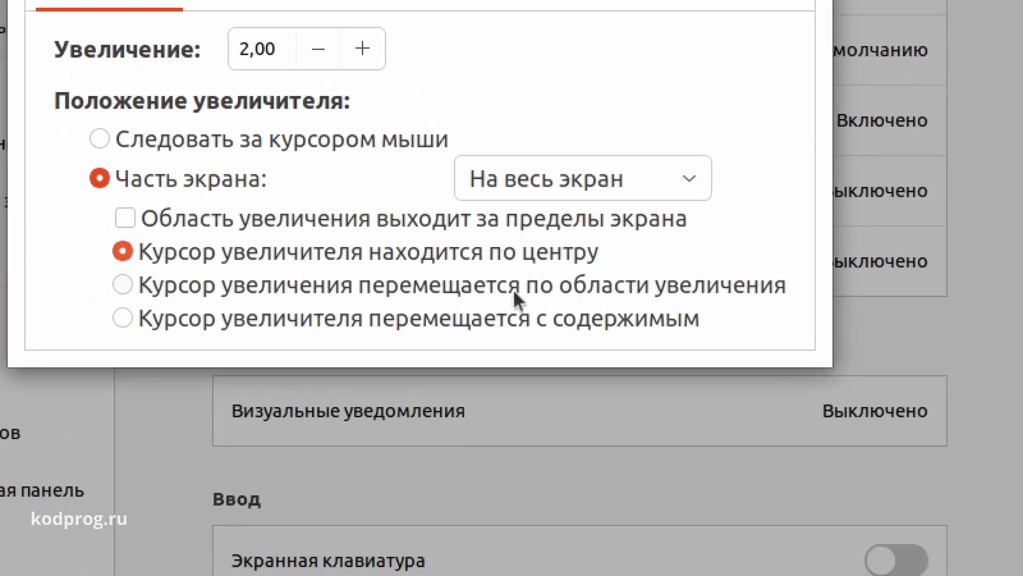
left_click(513, 289)
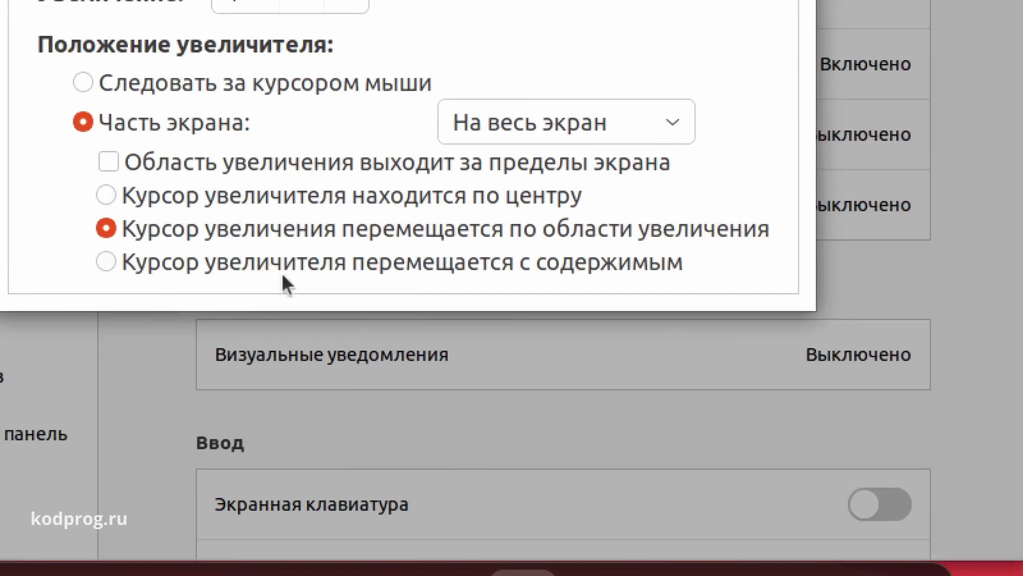
left_click(296, 259)
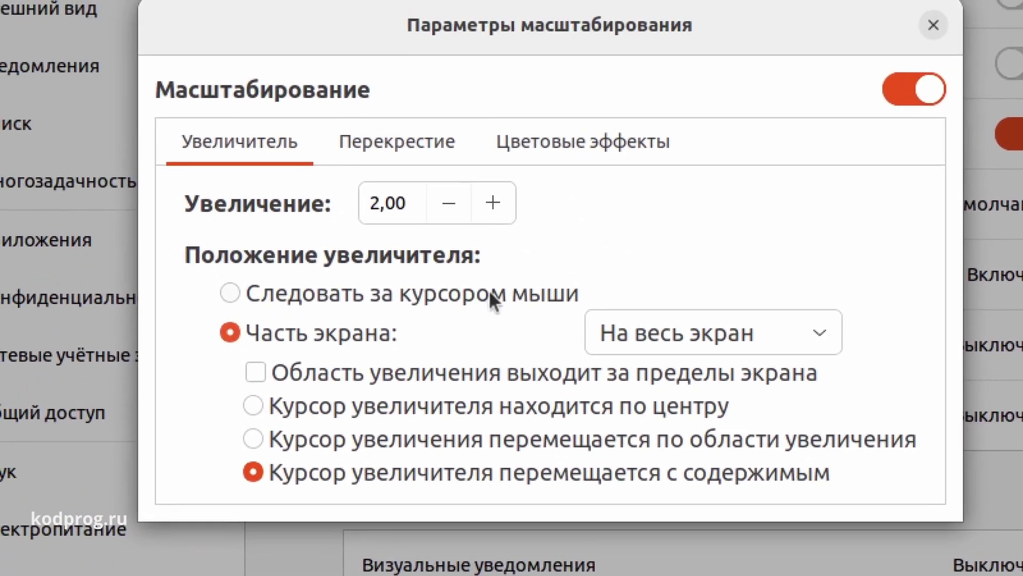
left_click(453, 243)
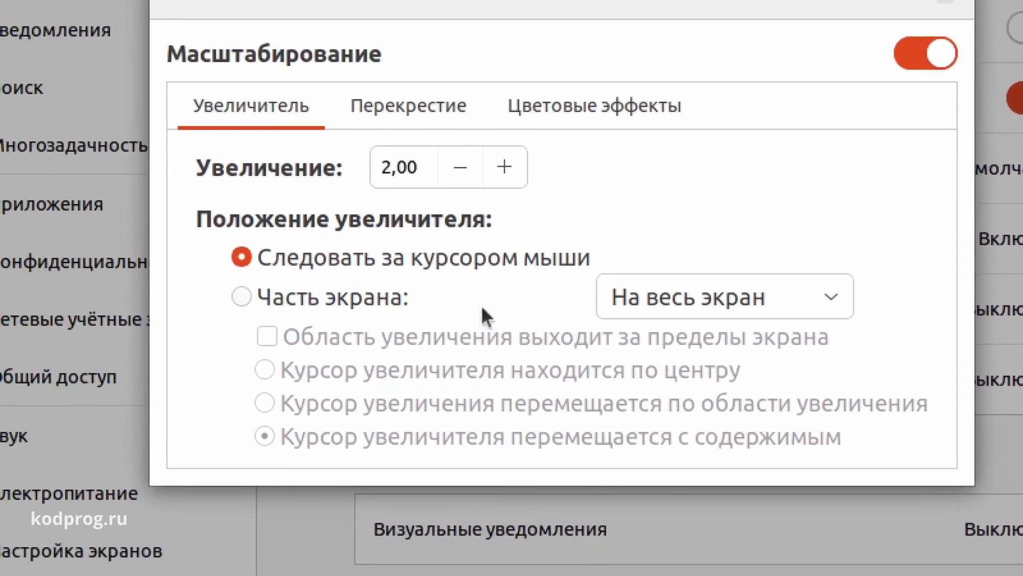
left_click(389, 221)
Try the magnifier positions Верхняя половина, Нижняя половина, Левая половина and Правая половина, and return the position to На весь экран.
left_click(565, 302)
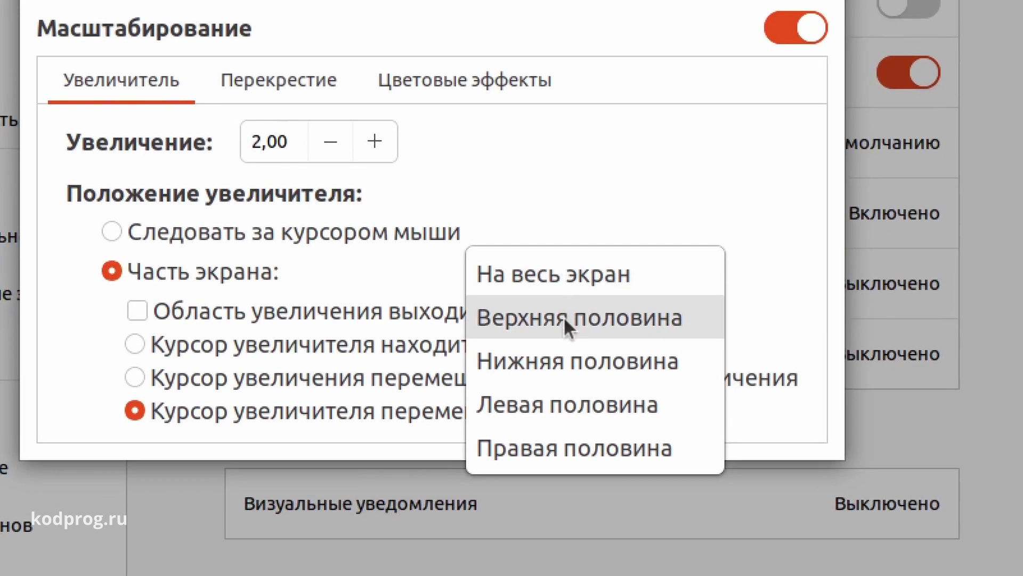
left_click(564, 316)
left_click(573, 150)
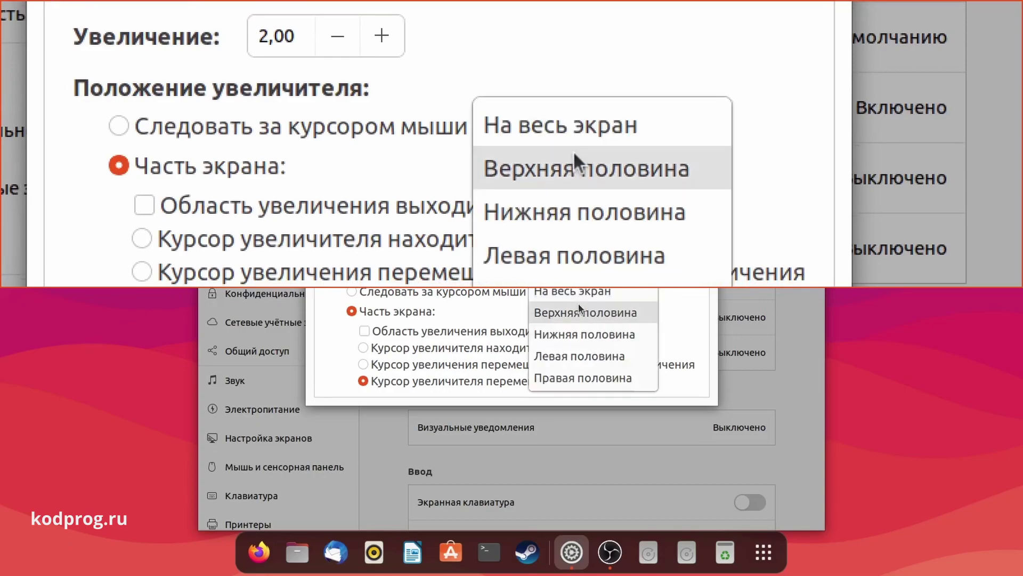
left_click(579, 333)
left_click(579, 313)
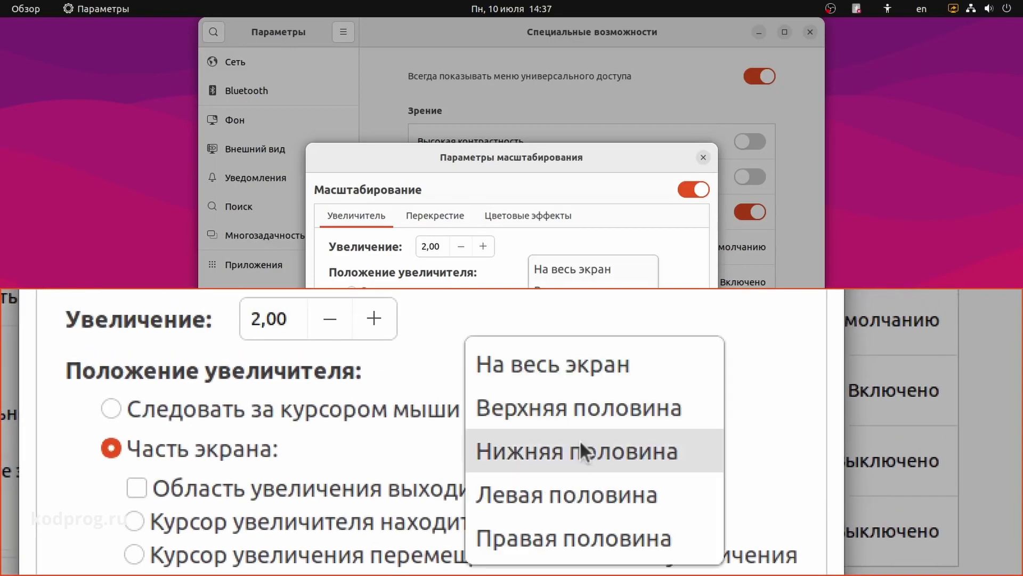
left_click(578, 335)
left_click(580, 313)
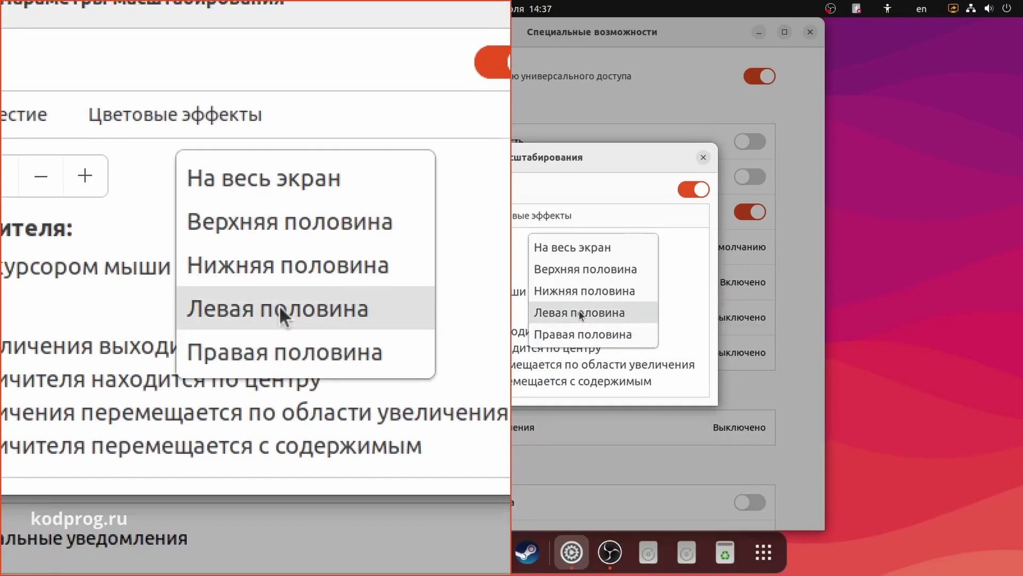
left_click(581, 334)
left_click(580, 314)
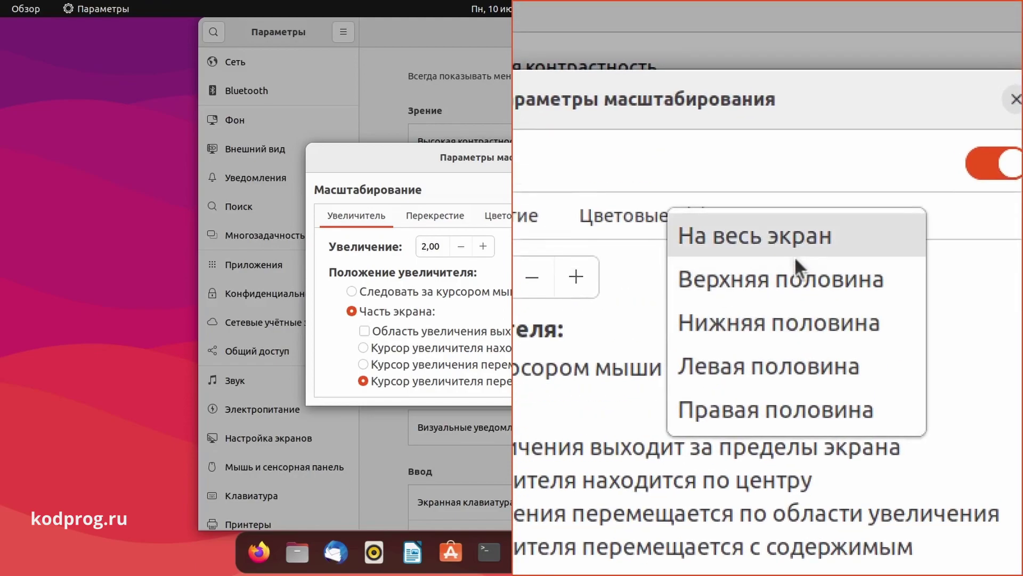
left_click(794, 255)
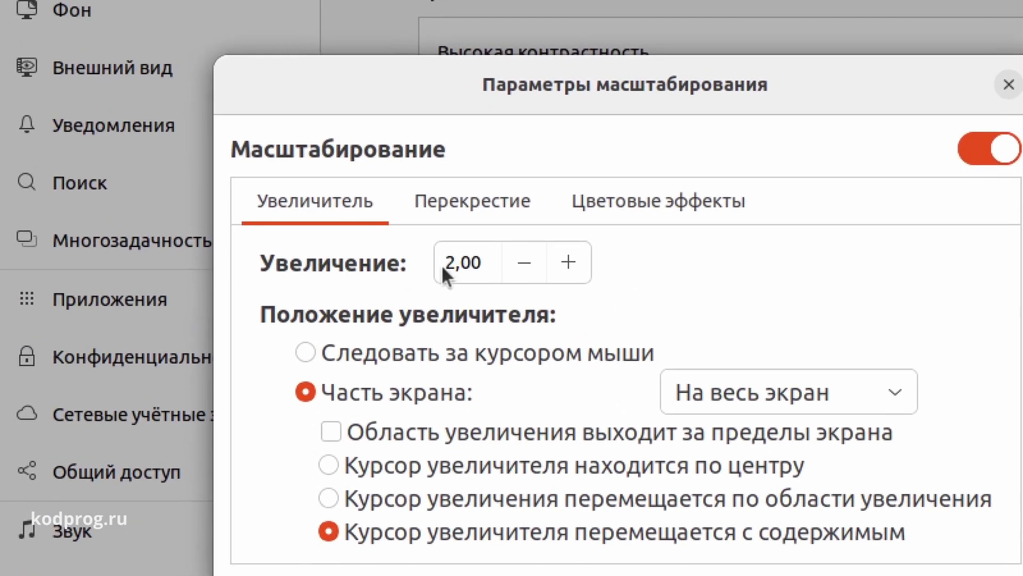
Try a magnification factor of 20 and reduce the factor to 1,50.
left_click(450, 263)
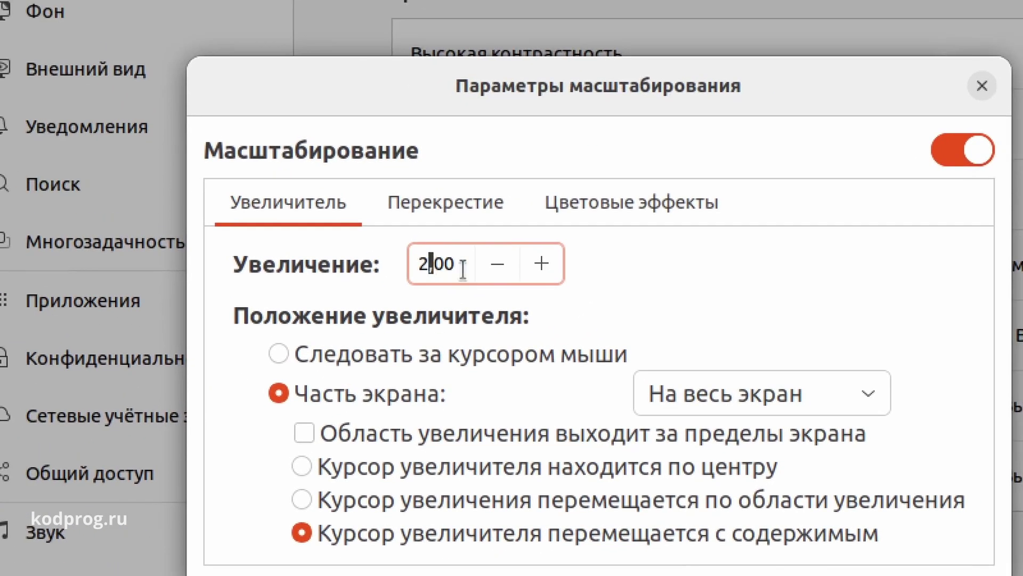
key("shift+Left")
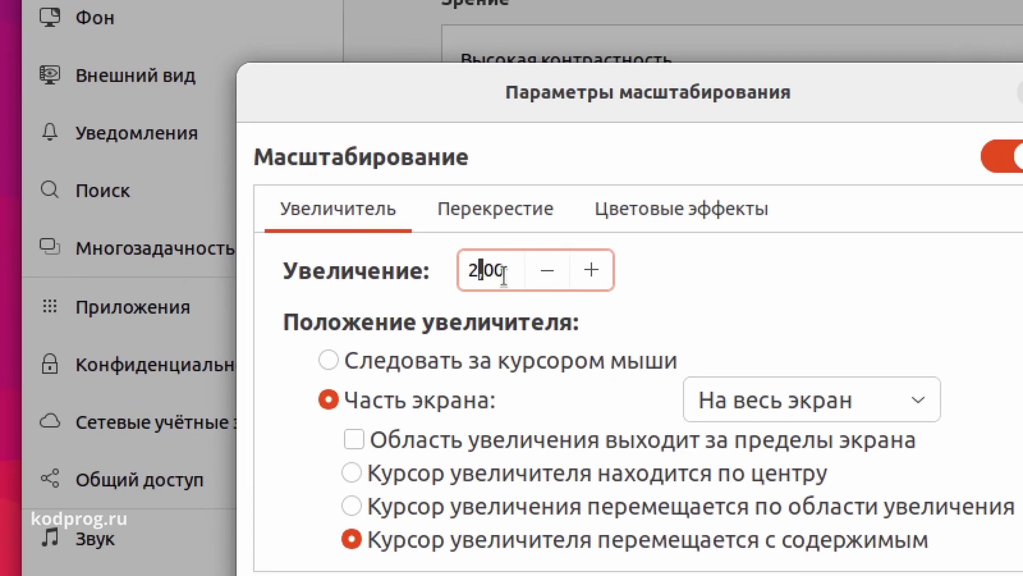
type("20")
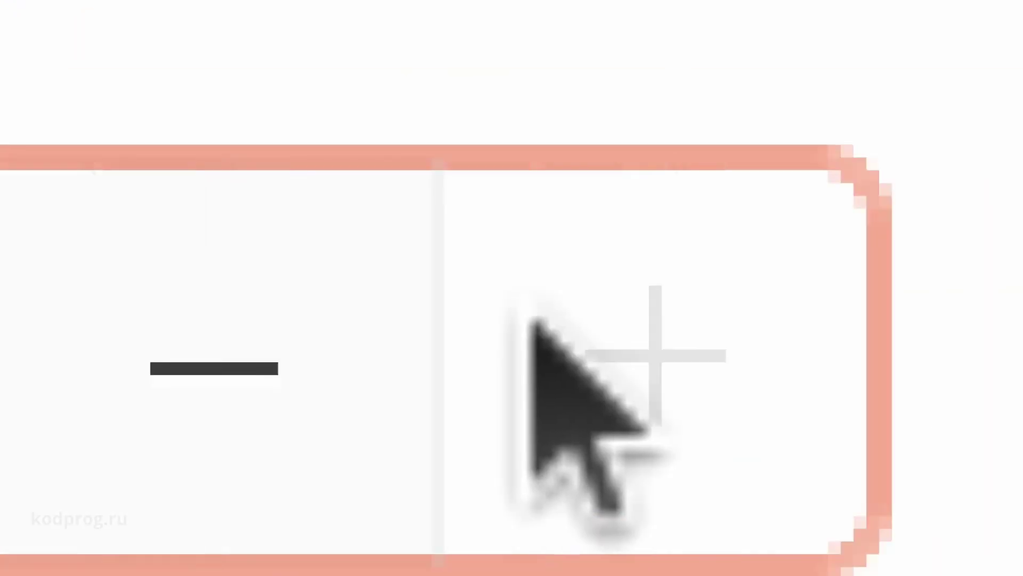
left_click_drag(47, 322, 47, 321)
left_click_drag(866, 109, 866, 109)
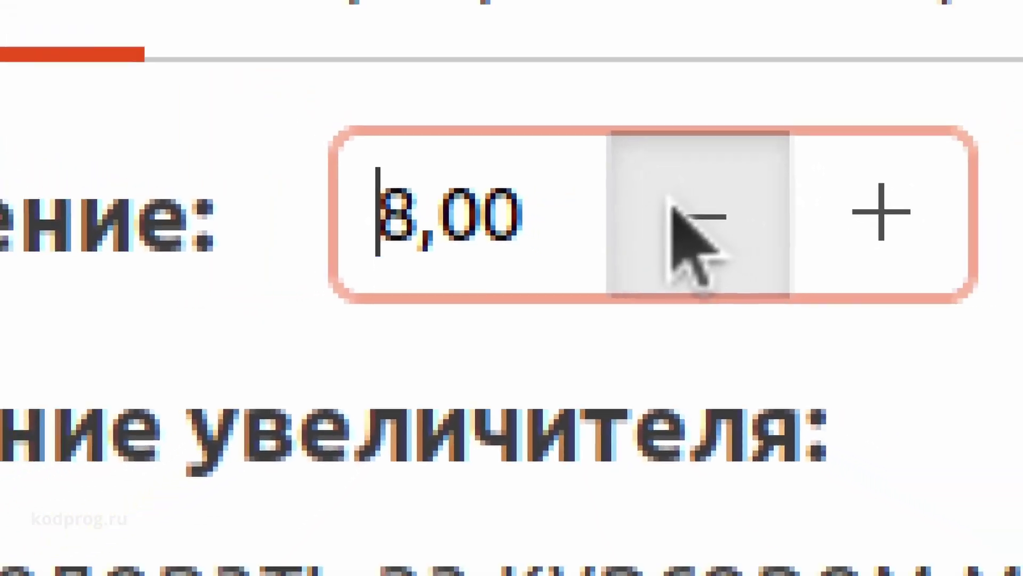
left_click_drag(693, 245, 544, 276)
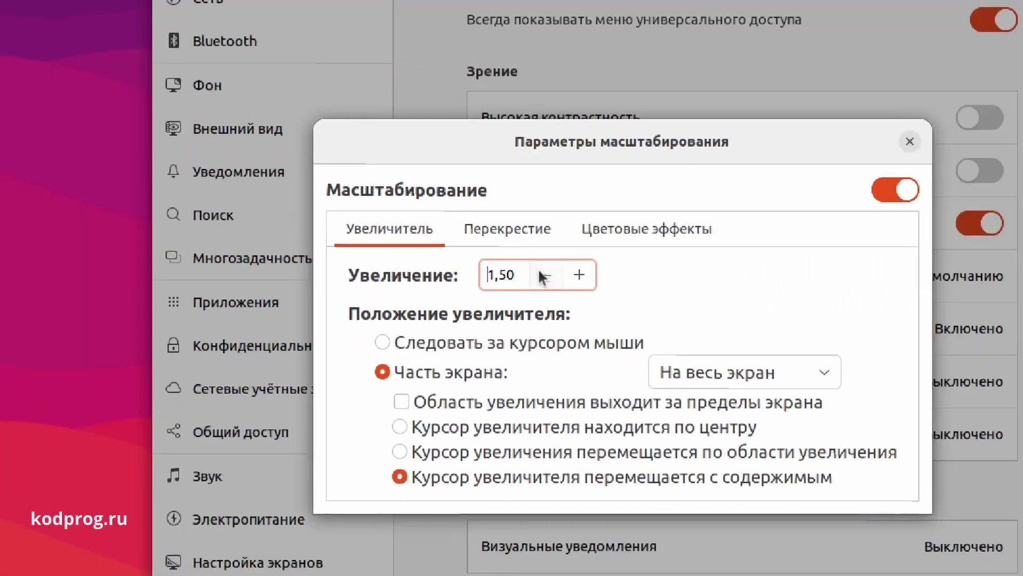
Turn on the crosshair and try its cursor overlap, thickness and length, leaving overlap on, the lines slightly thicker and the length at Длинная.
left_click(458, 229)
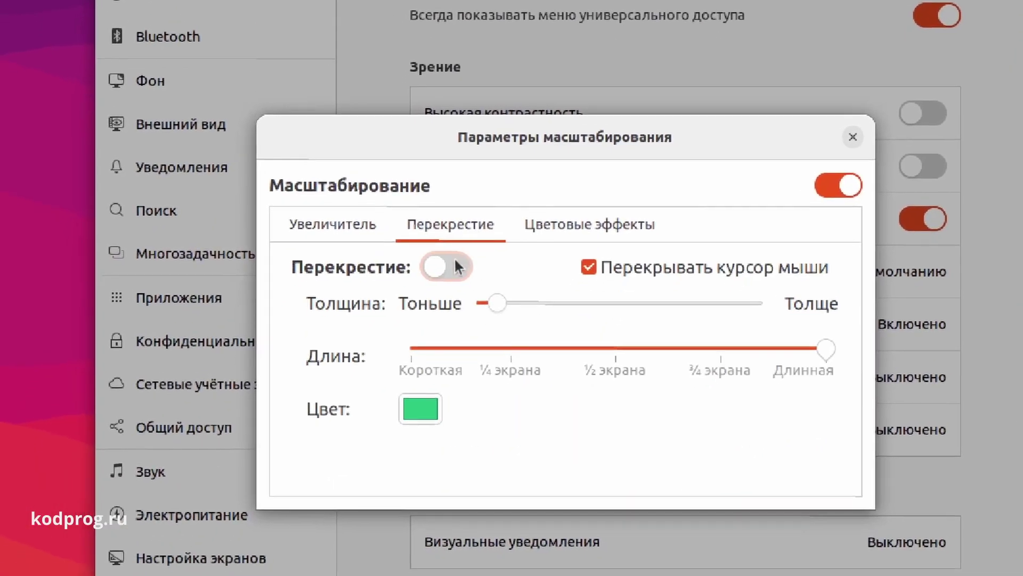
left_click(451, 263)
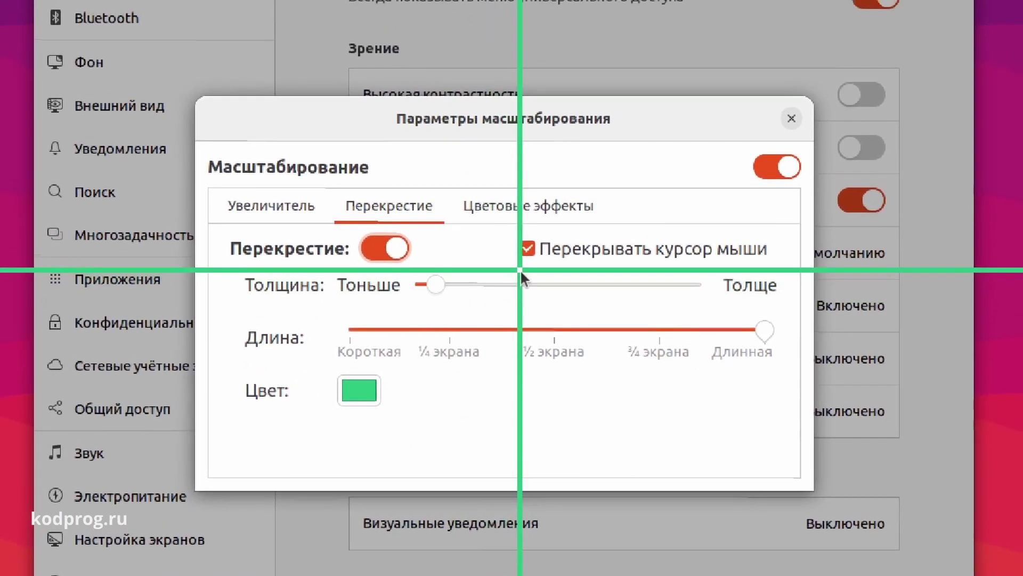
left_click(525, 265)
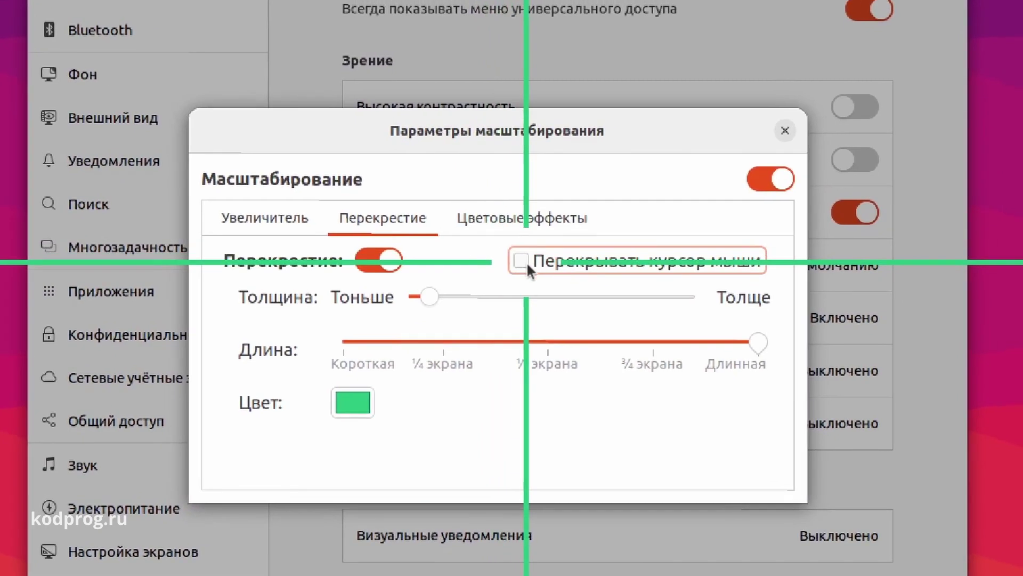
left_click(526, 261)
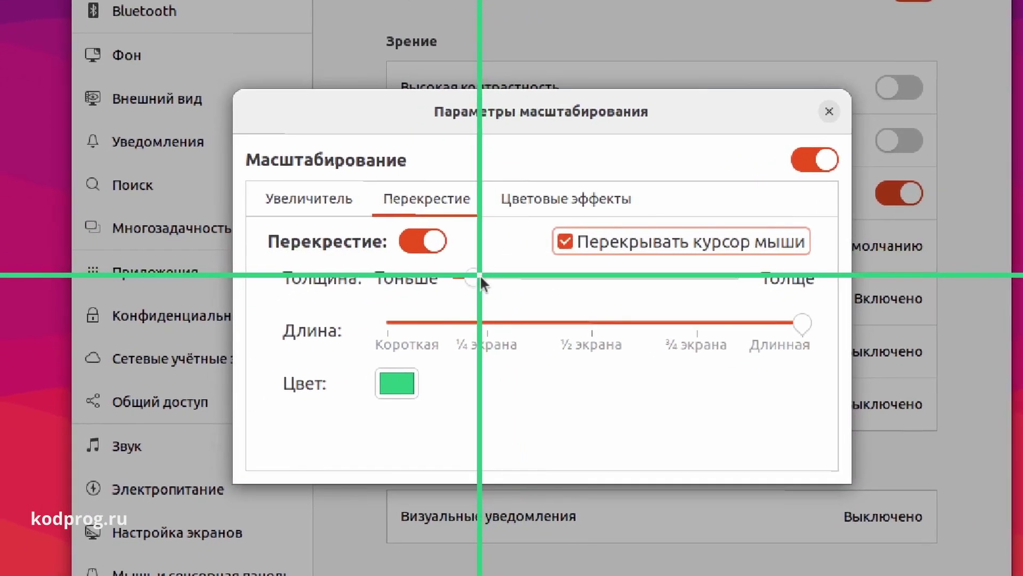
mouse_move(479, 273)
left_mouse_down()
mouse_move(615, 277)
mouse_move(460, 269)
mouse_move(480, 276)
left_mouse_up()
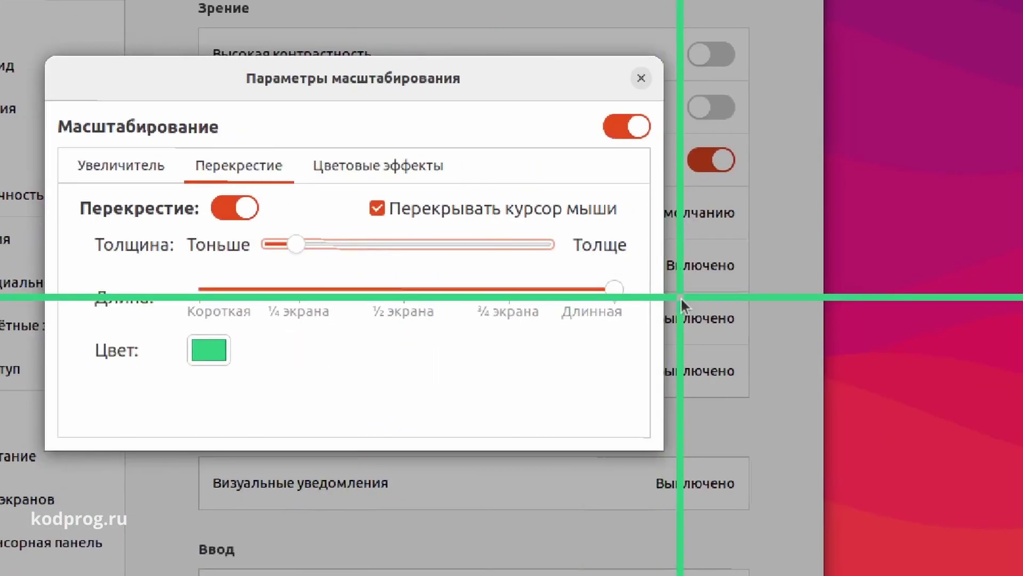
mouse_move(651, 293)
left_mouse_down()
mouse_move(434, 297)
mouse_move(654, 296)
left_mouse_up()
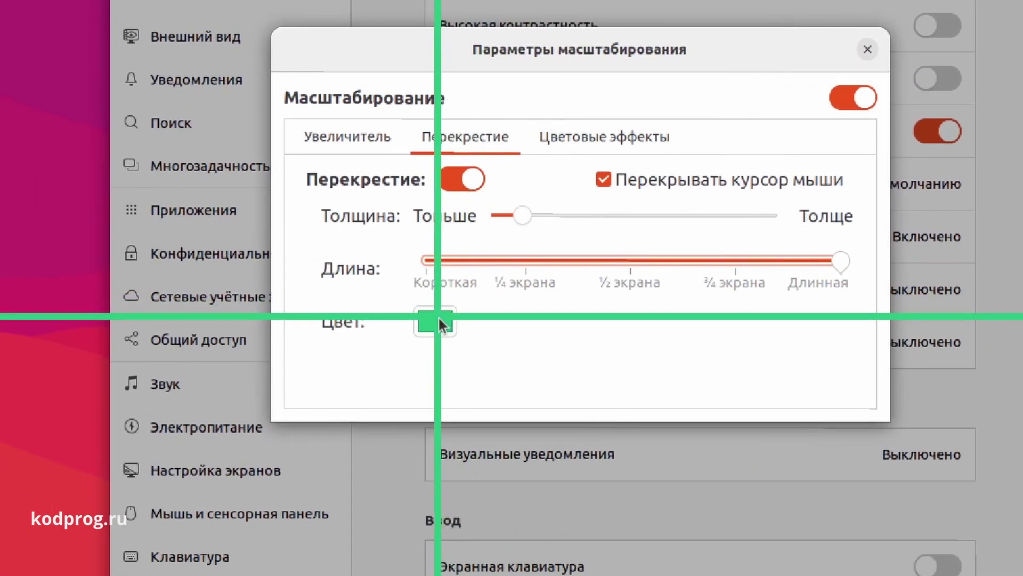
Try dark orange as the crosshair color, set it to the darkest green, and turn the crosshair off.
left_click(280, 343)
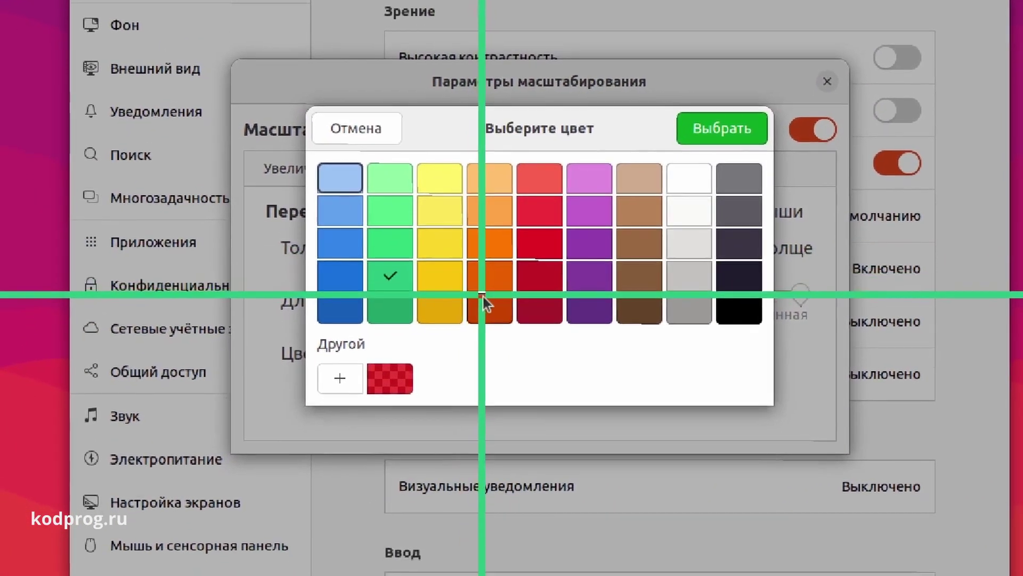
left_click(498, 331)
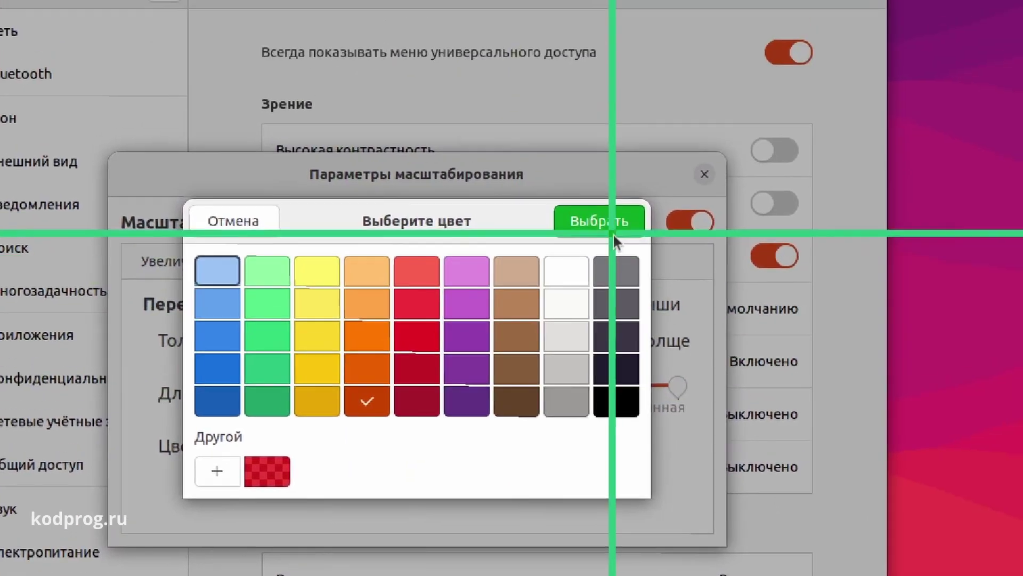
left_click(613, 236)
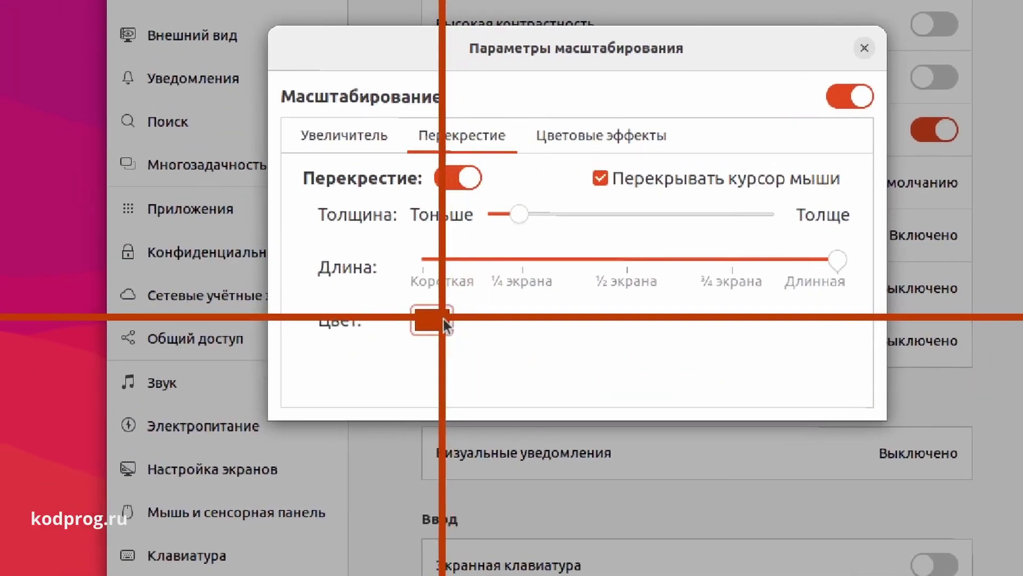
left_click(435, 317)
left_click(434, 290)
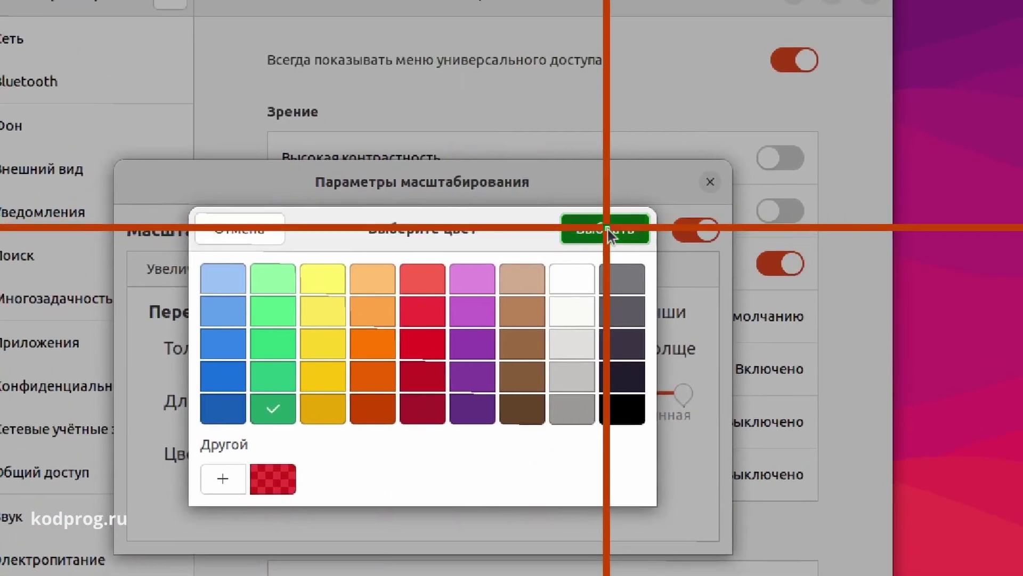
left_click(607, 229)
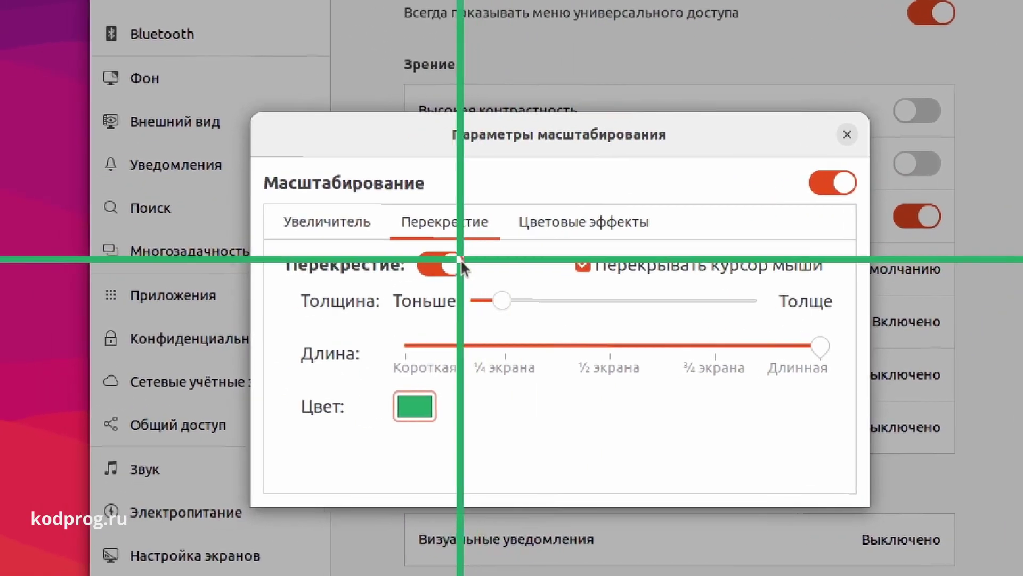
left_click(309, 310)
Try the white-on-black, brightness, contrast and color effects, switch off white on black and screen zoom, and close the zoom options.
left_click(539, 245)
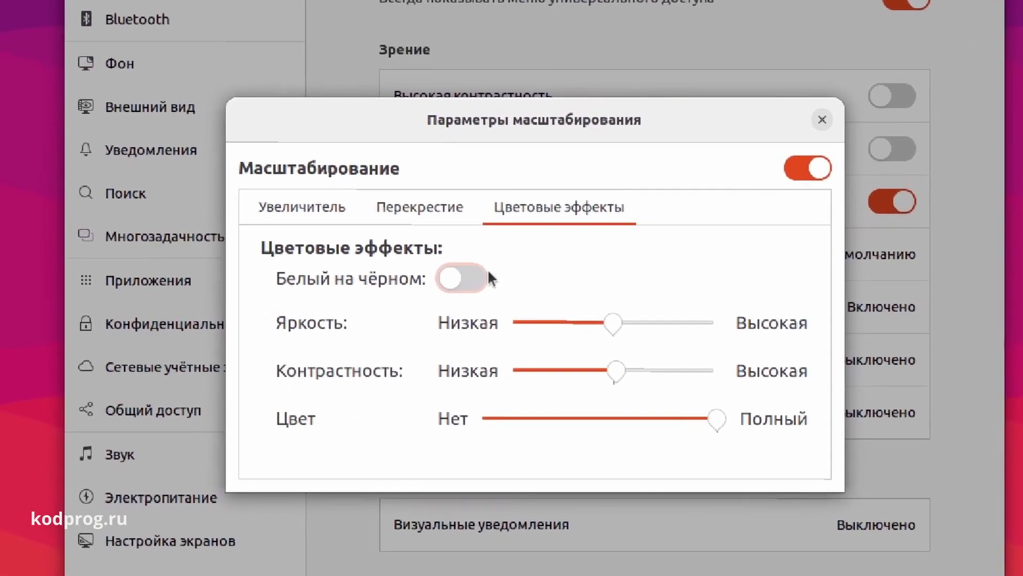
left_click(478, 272)
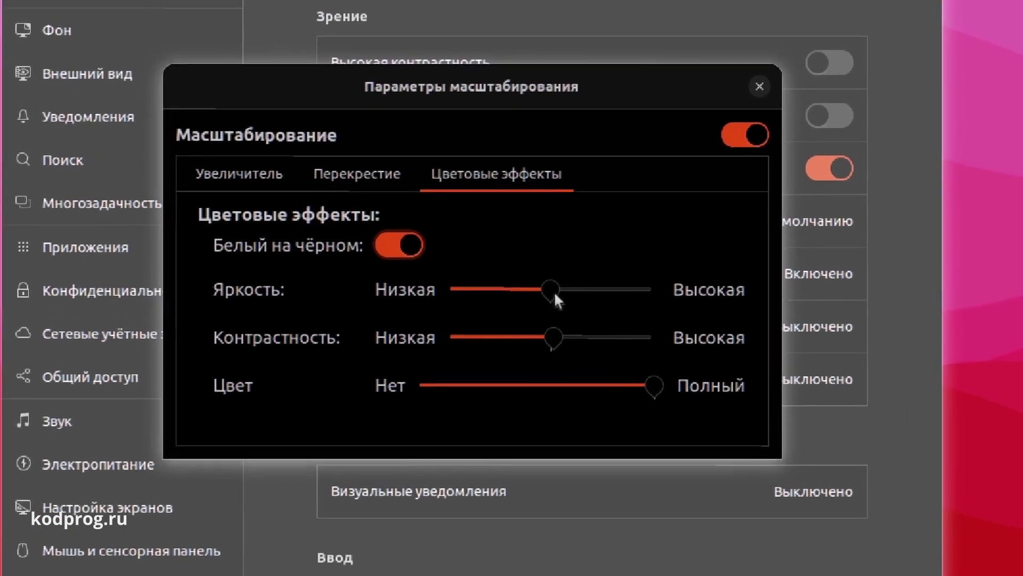
left_click_drag(618, 292, 542, 316)
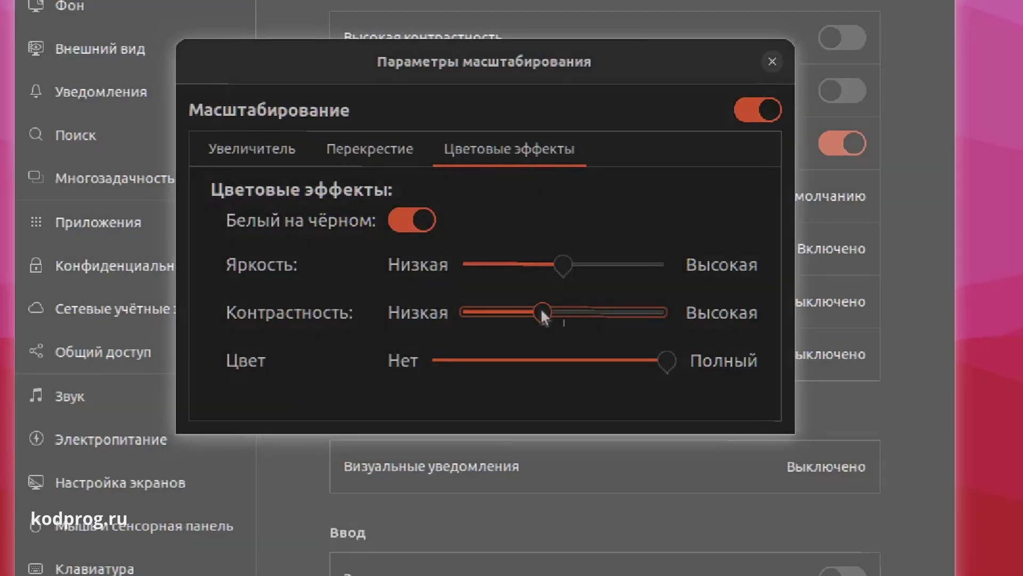
left_click_drag(647, 336, 621, 336)
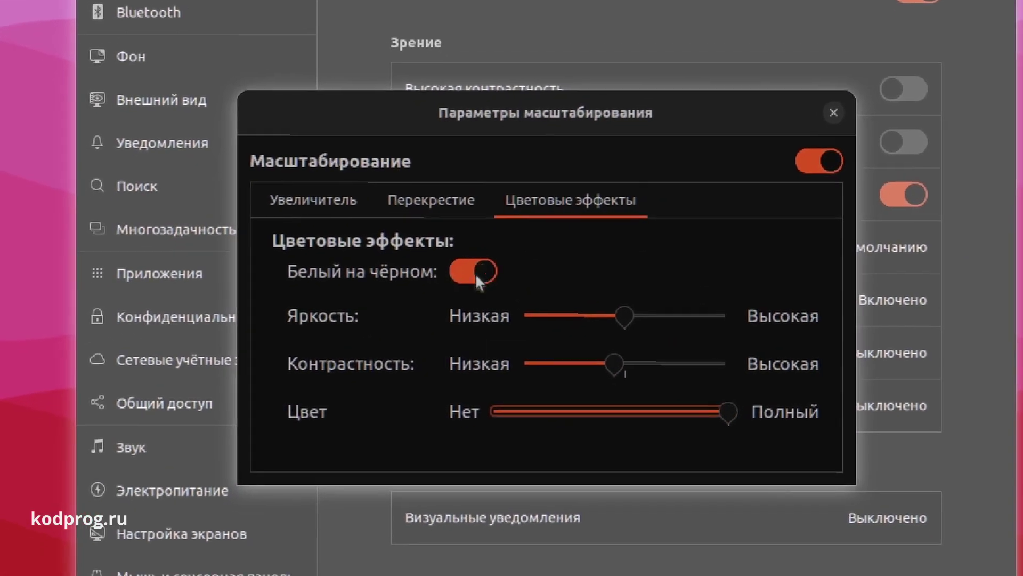
left_click(501, 276)
left_click(673, 197)
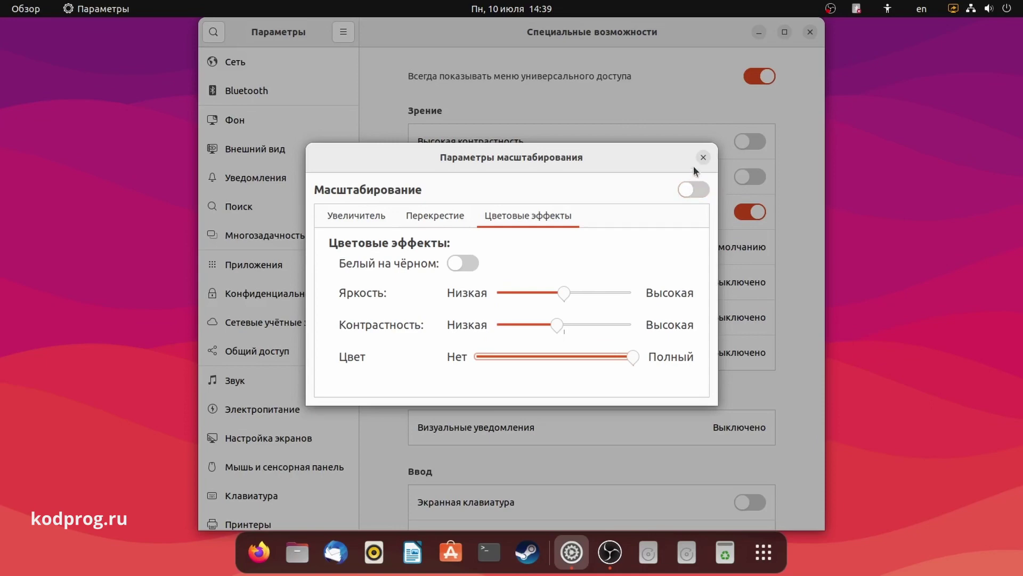
left_click(703, 159)
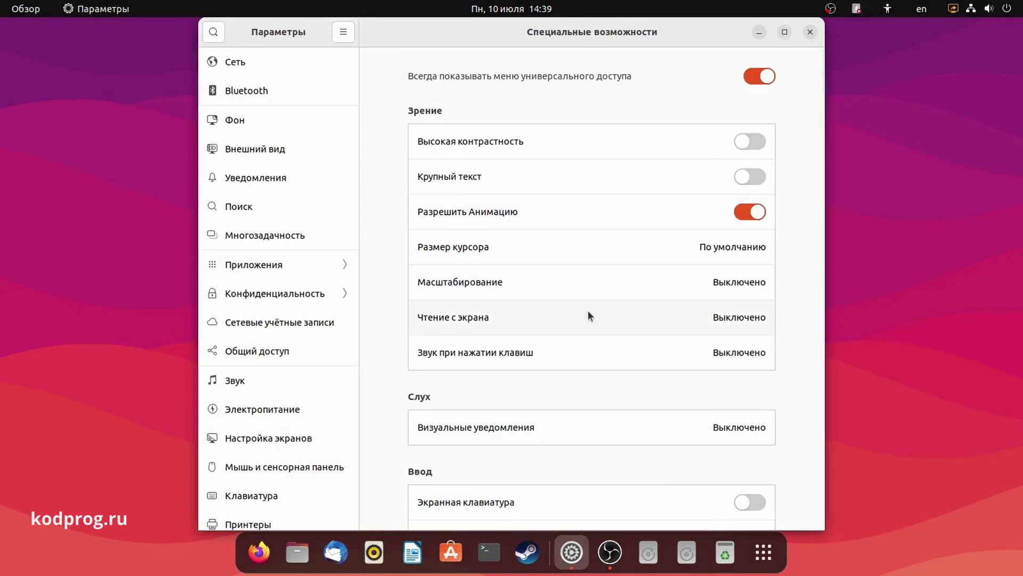
Turn on the screen reader in the Чтение с экрана options.
left_click(742, 319)
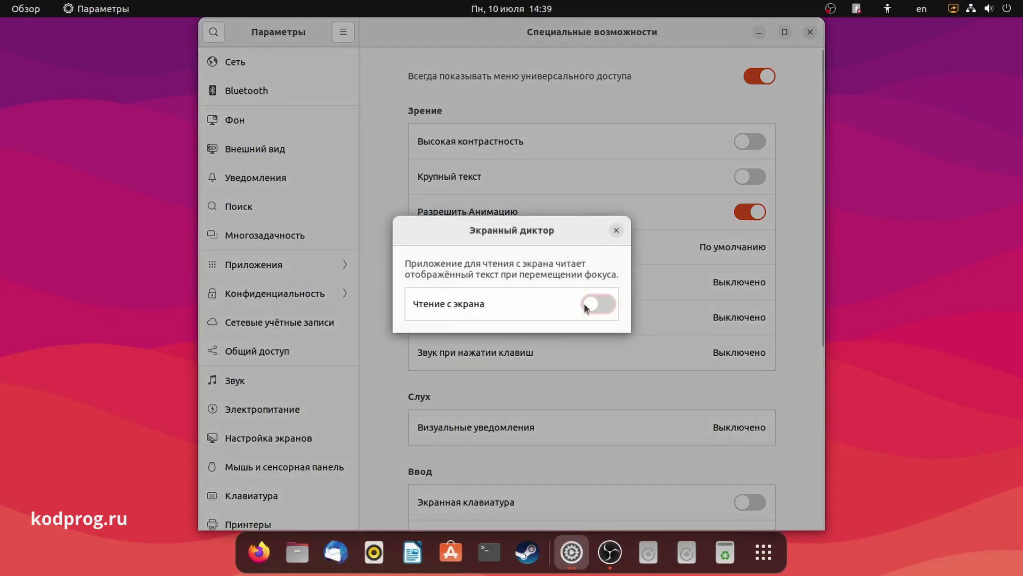
left_click(596, 304)
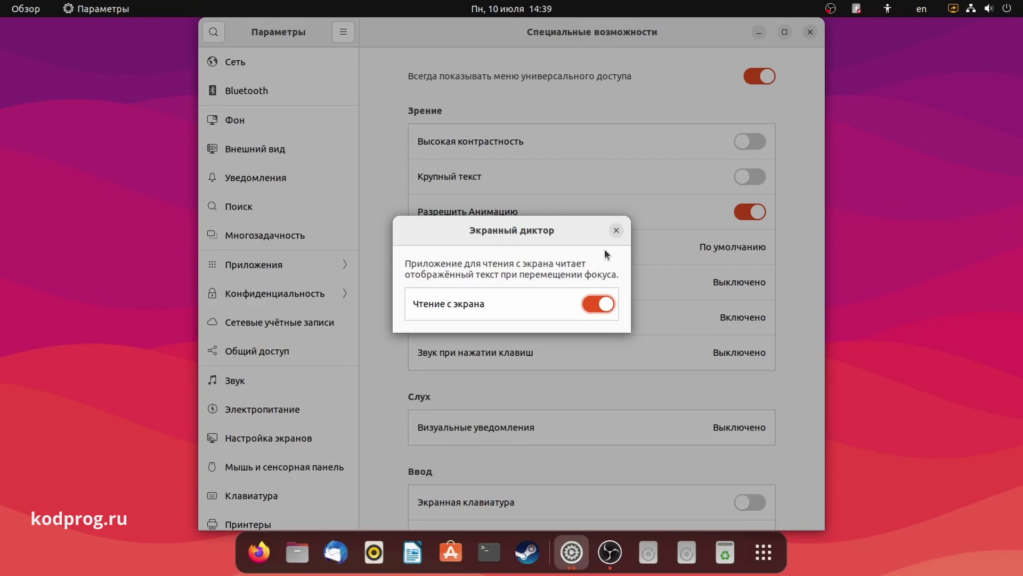
Close the screen reader options and move the focus between Масштабирование, Размер курсора and Чтение с экрана to hear them read.
left_click(616, 230)
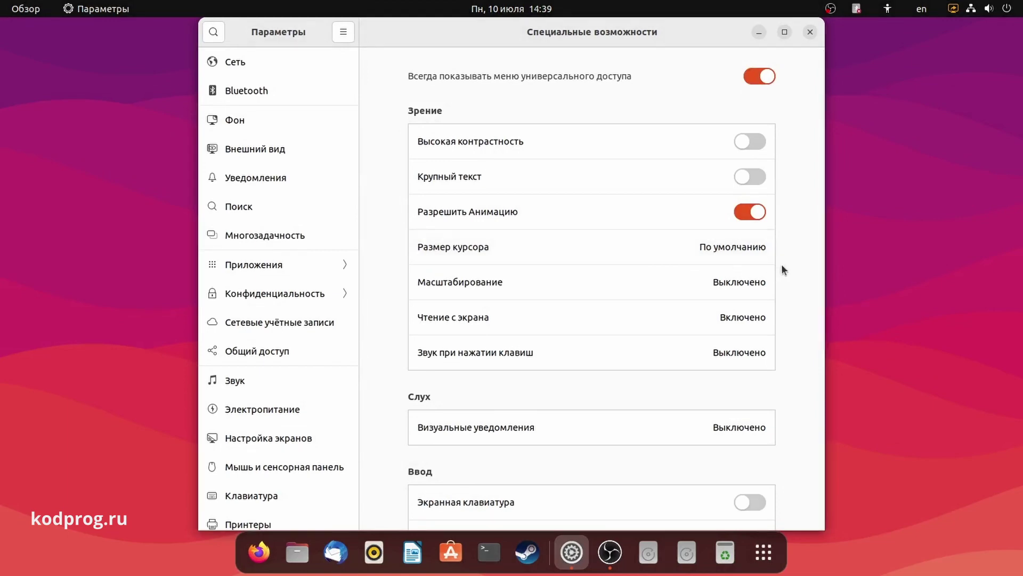
key("Up")
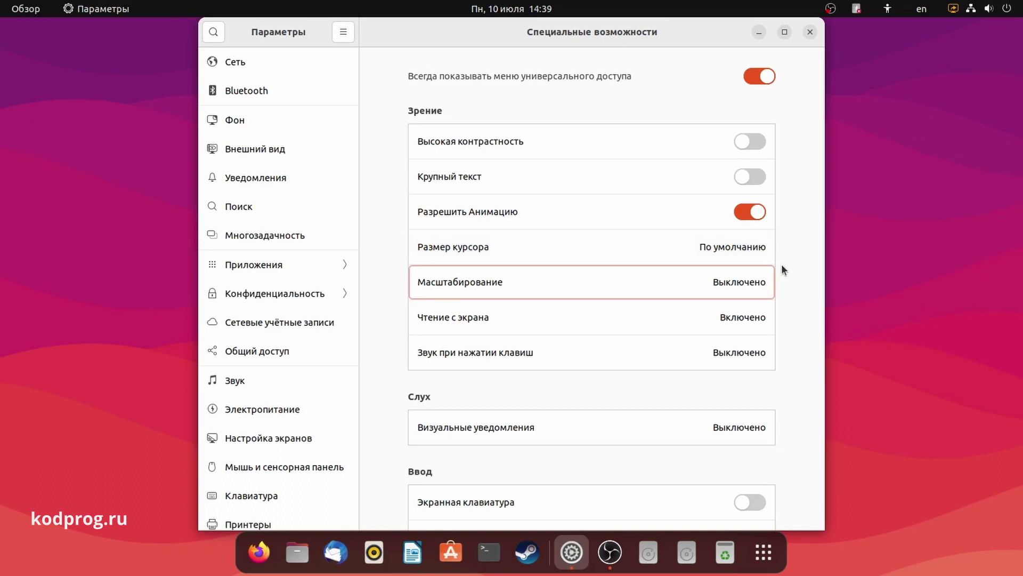
key("Up")
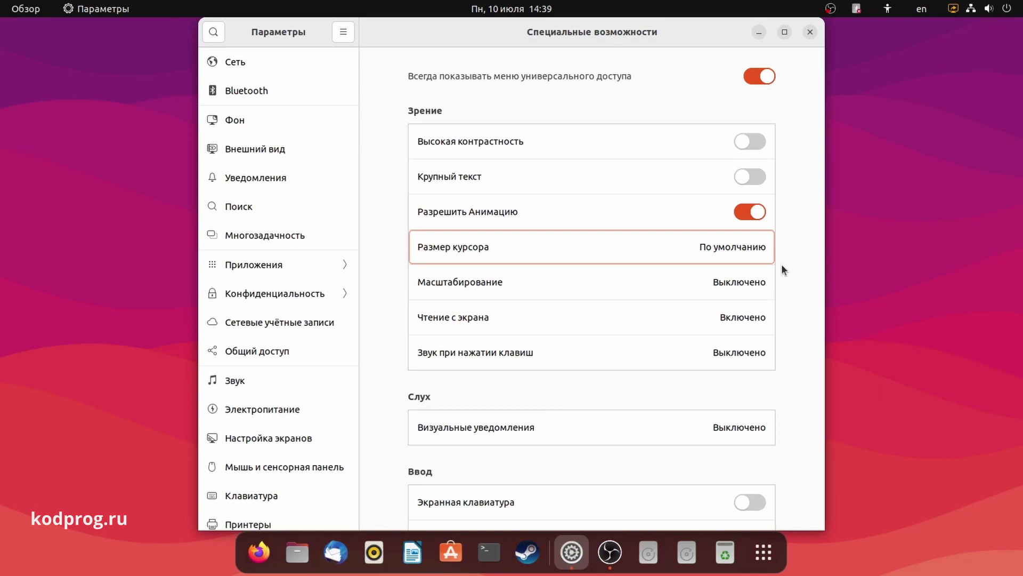
key("Down")
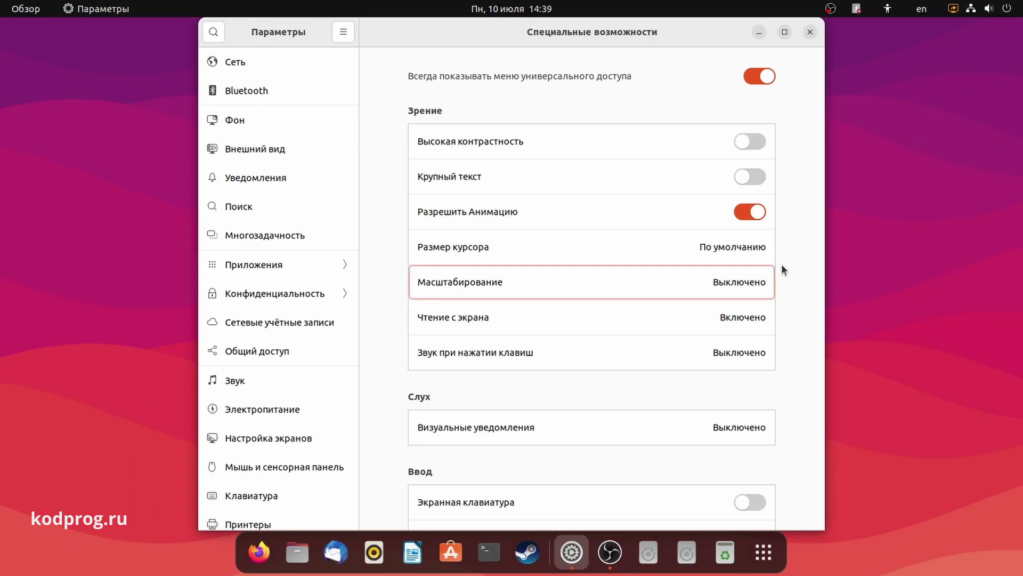
key("Down")
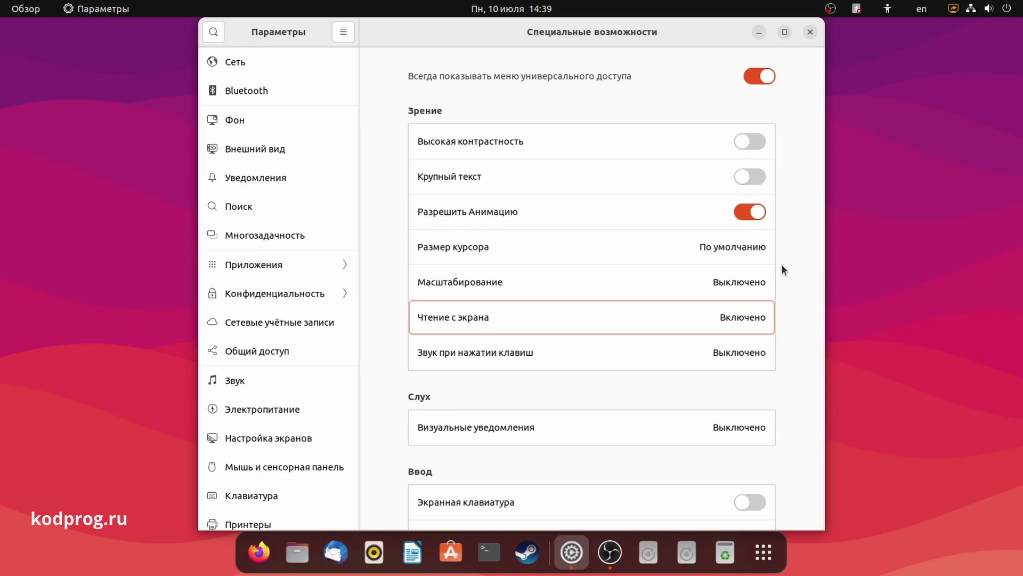
Switch to Файлы, move the selection from the snap folder to Документы to hear the names read, and close the file window.
left_click(296, 553)
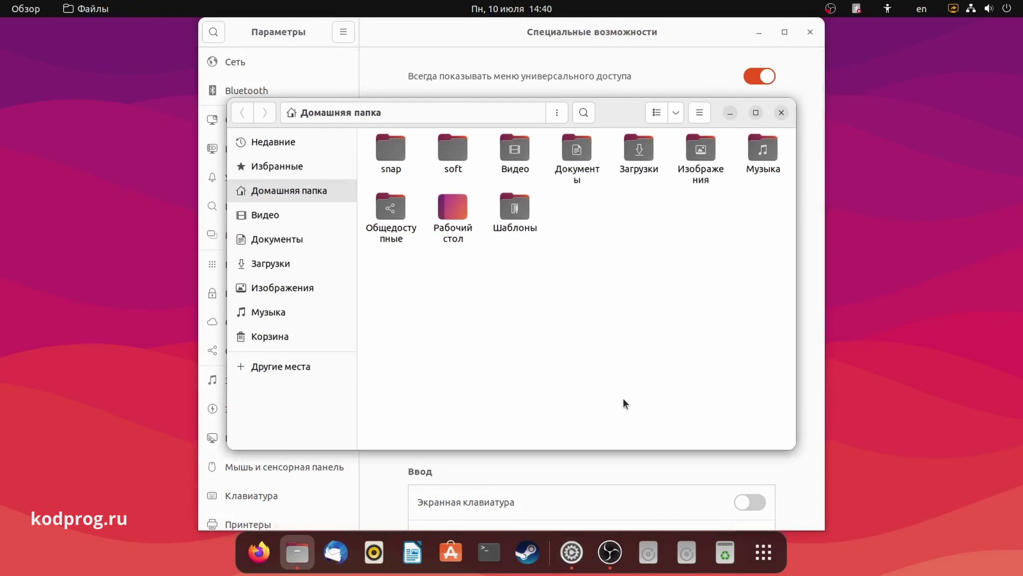
key("Tab")
key("Tab")
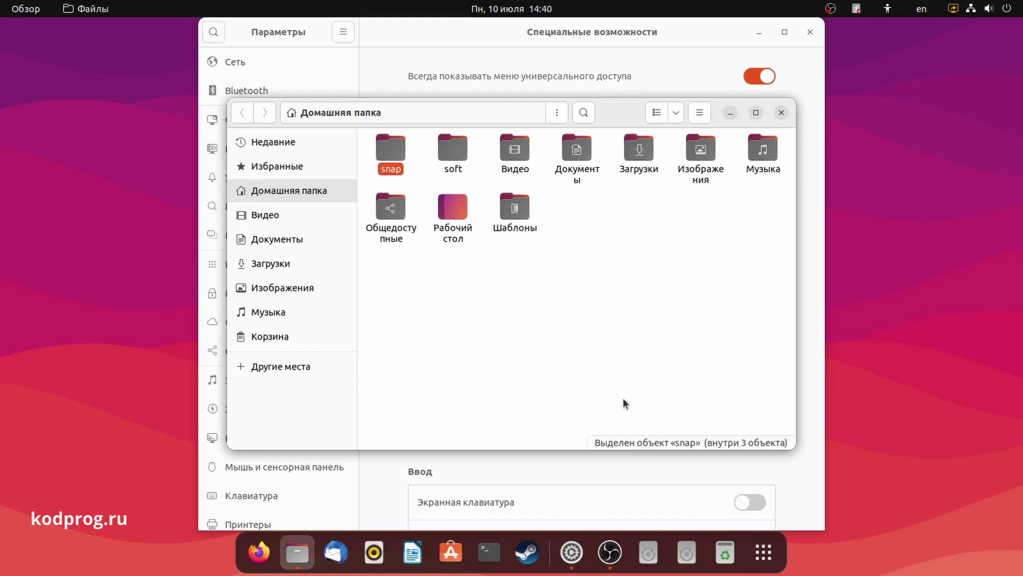
key("Right")
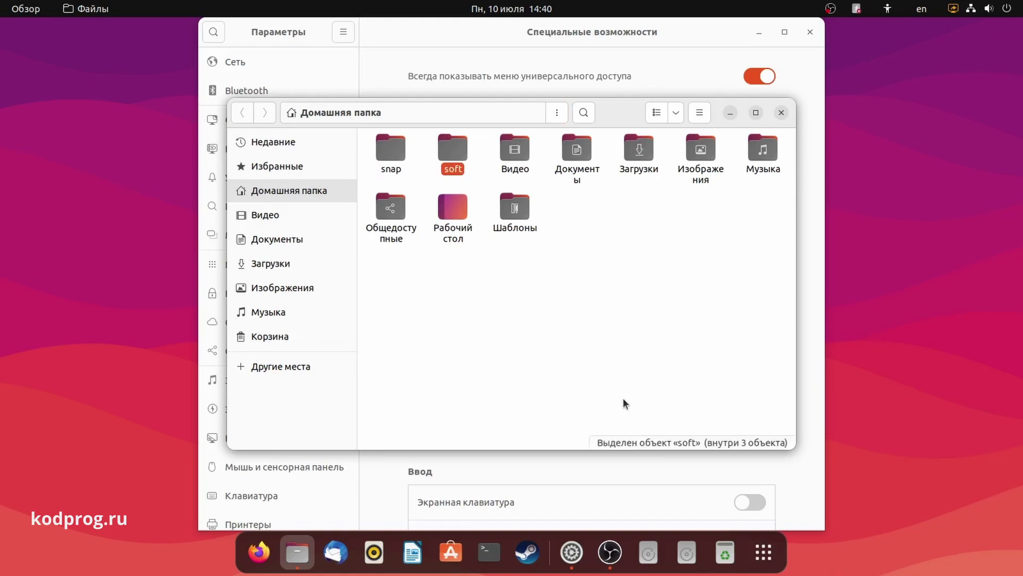
key("Right")
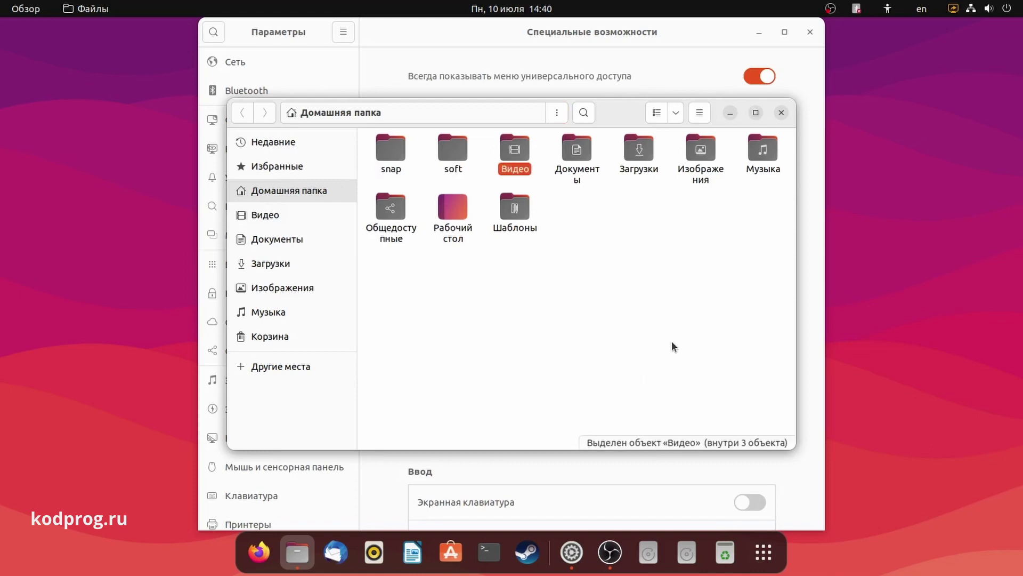
key("Right")
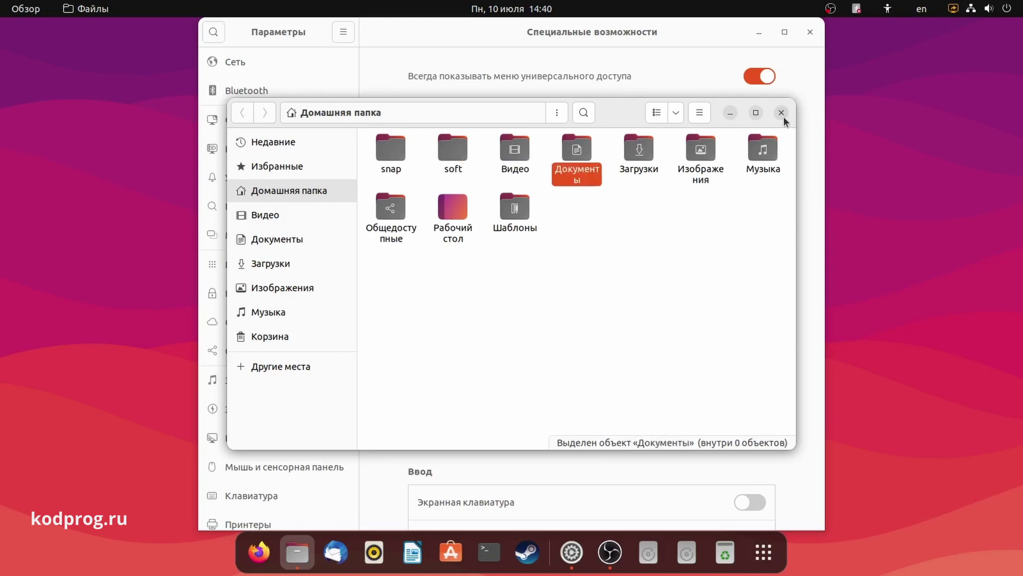
left_click(781, 114)
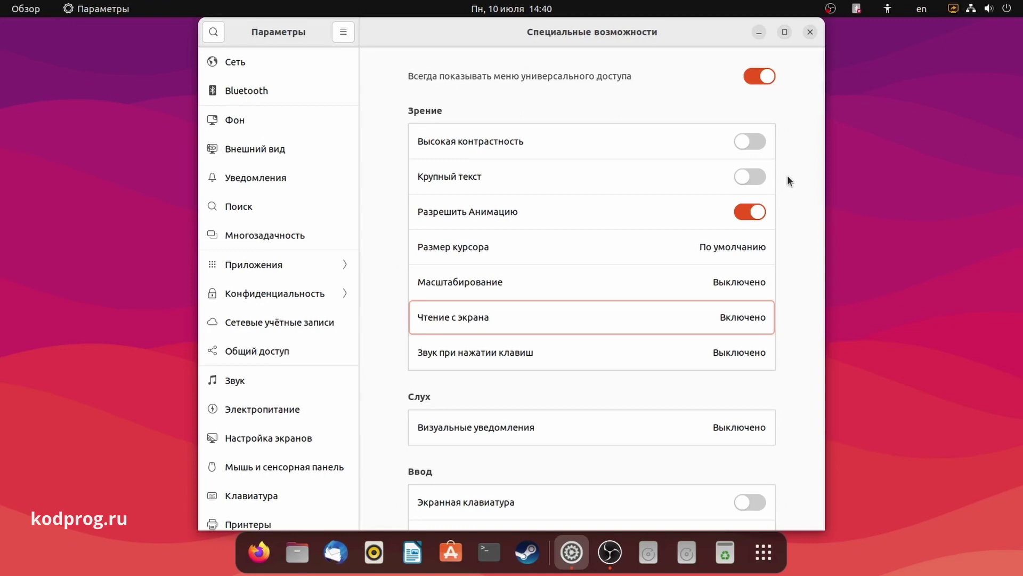
Turn off the screen reader in the Чтение с экрана options and close them.
key("Return")
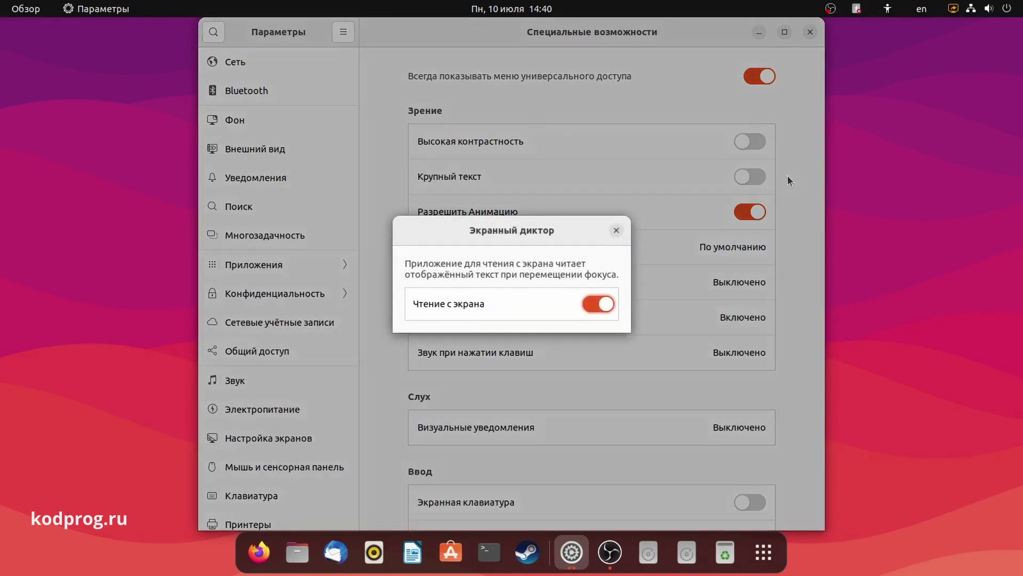
left_click(603, 304)
left_click(616, 230)
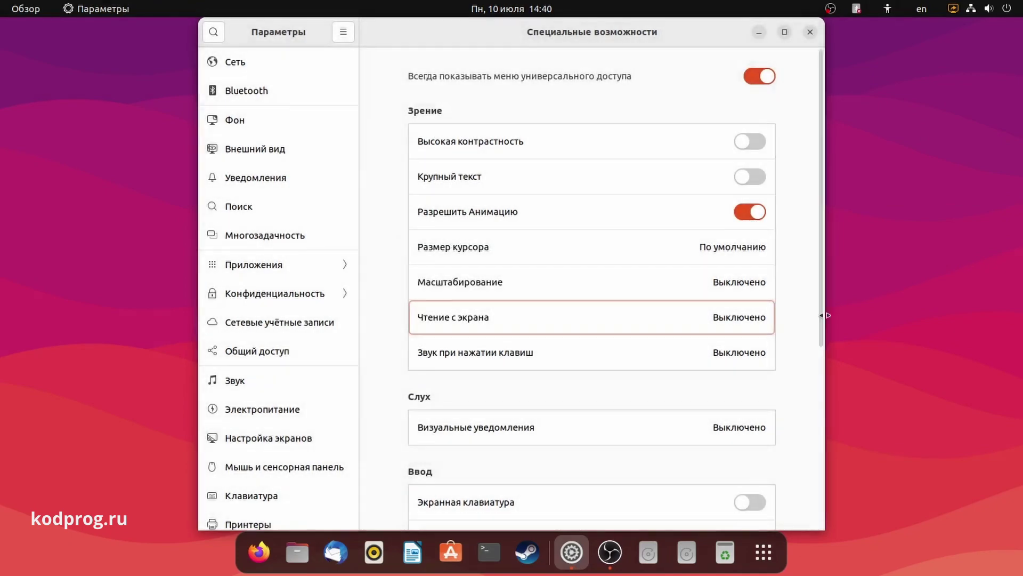
Try the Звук при нажатии клавиш option by turning it on, and switch it back off.
left_click(761, 356)
left_click(620, 294)
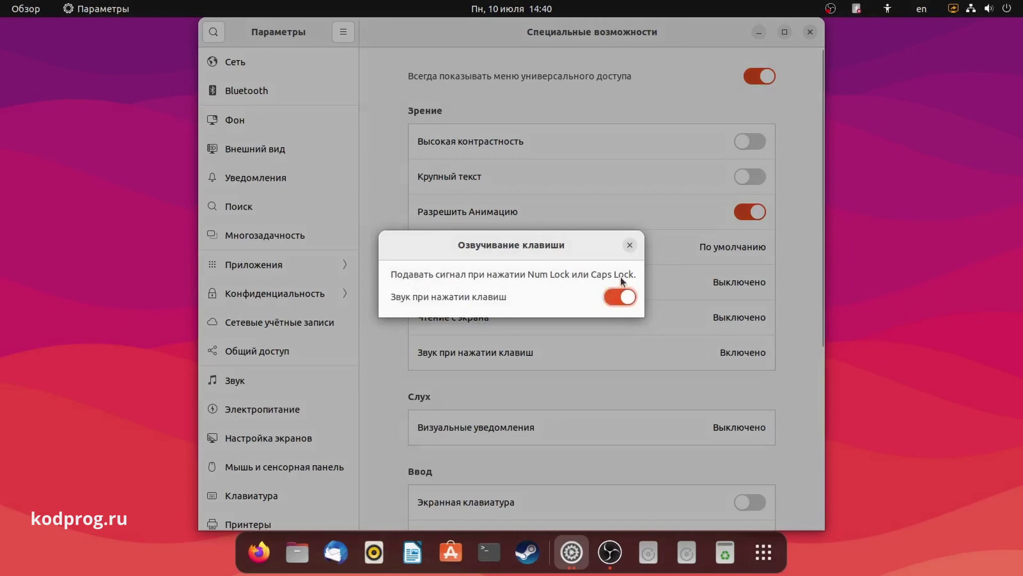
left_click(630, 245)
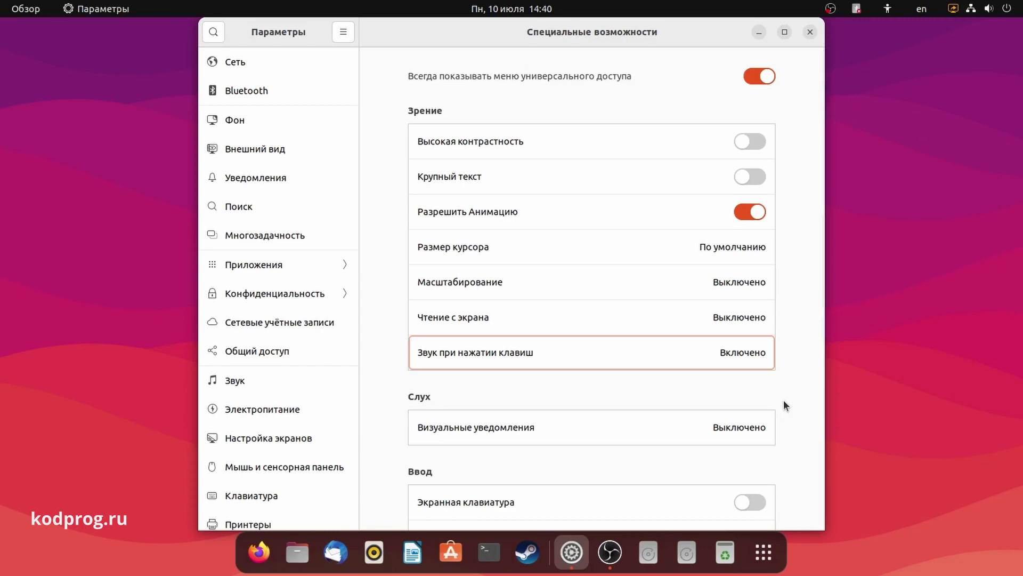
left_click(765, 351)
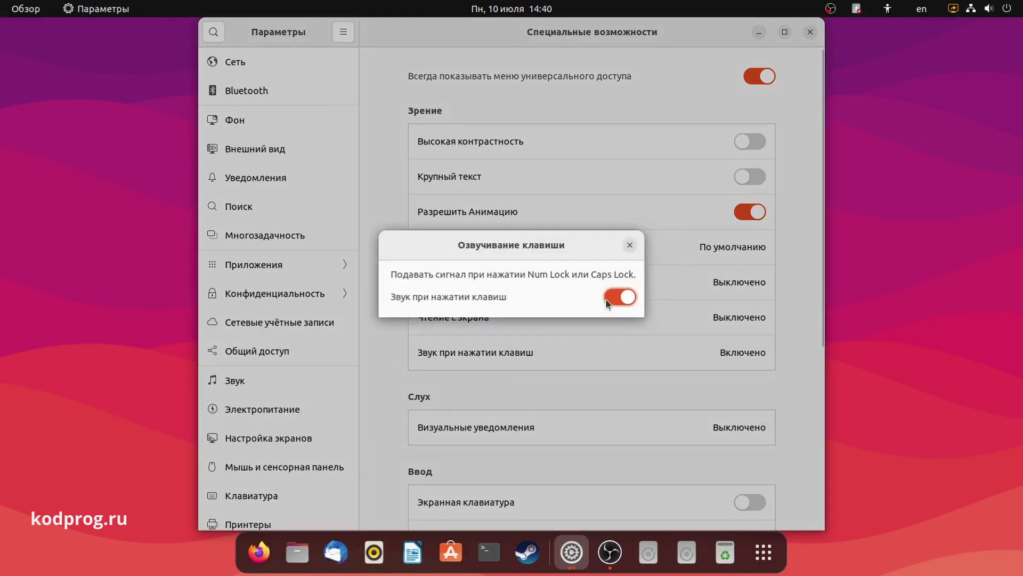
left_click(608, 301)
left_click(632, 246)
Turn on Визуальные уведомления and test the flash with Мигать всем окном and with Мигать всем экраном.
scroll(800, 392, "down", 3)
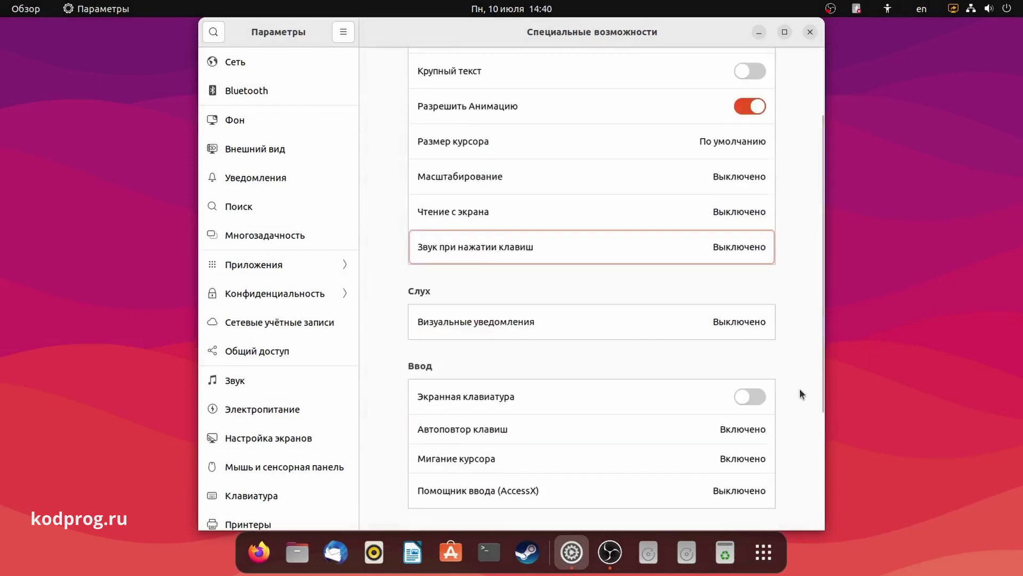
scroll(800, 393, "down", 2)
left_click(756, 273)
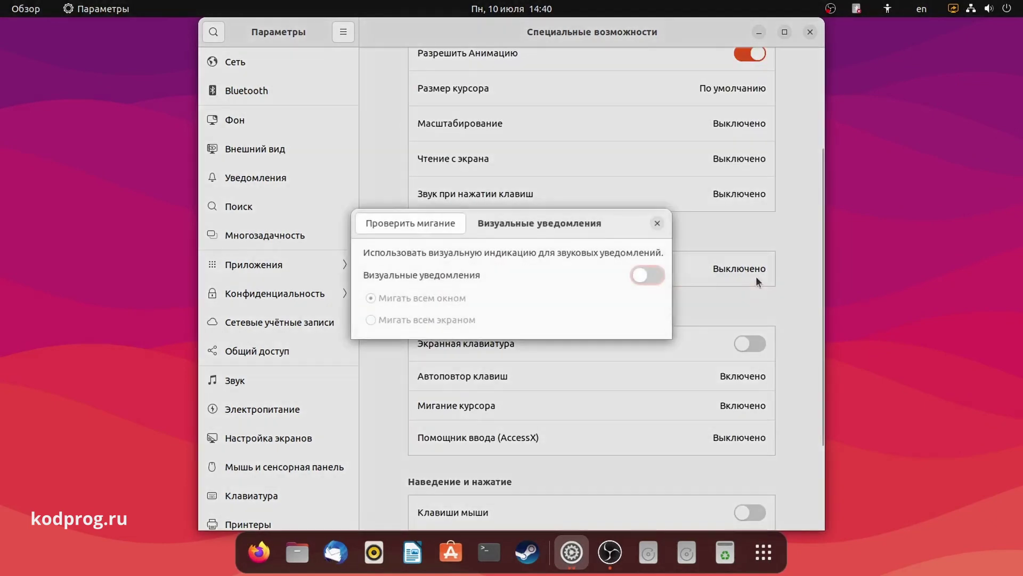
left_click(647, 276)
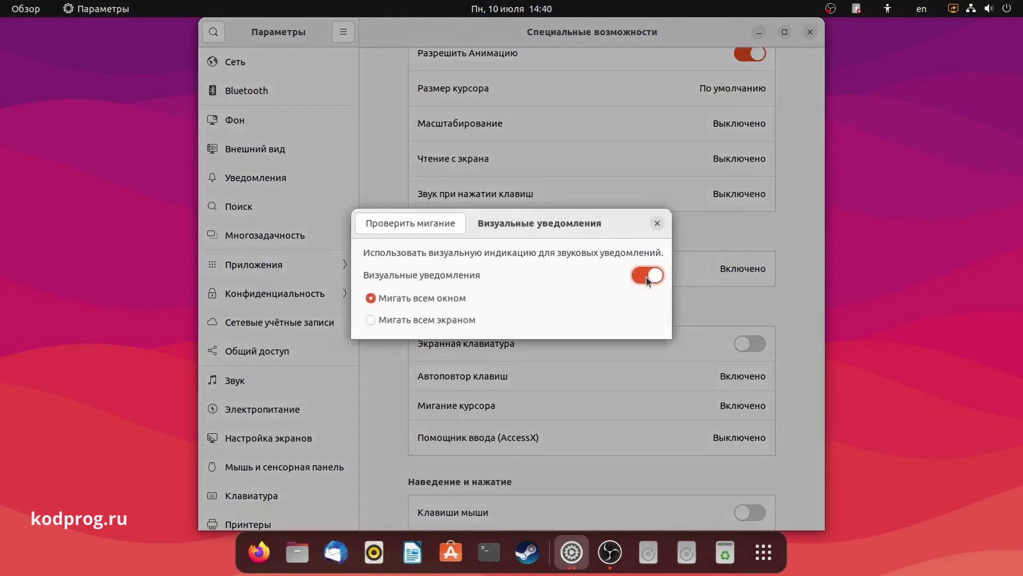
left_click(398, 223)
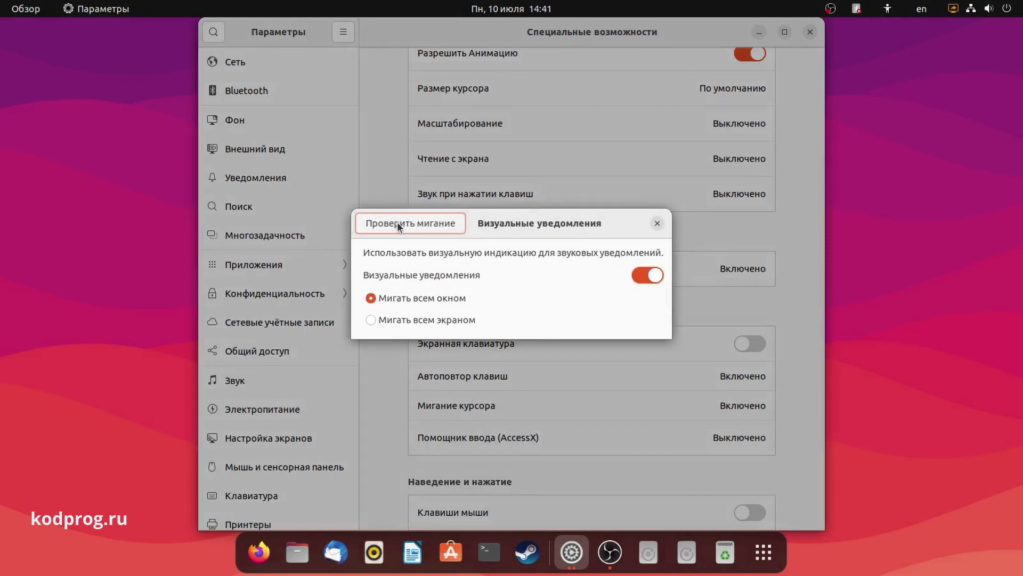
left_click(398, 223)
left_click(397, 223)
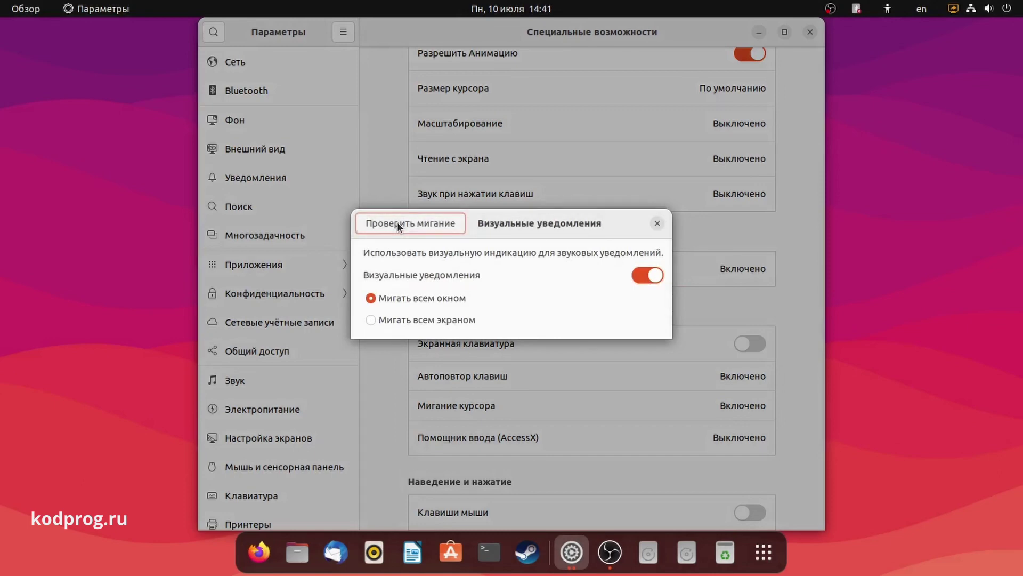
left_click(419, 321)
left_click(428, 229)
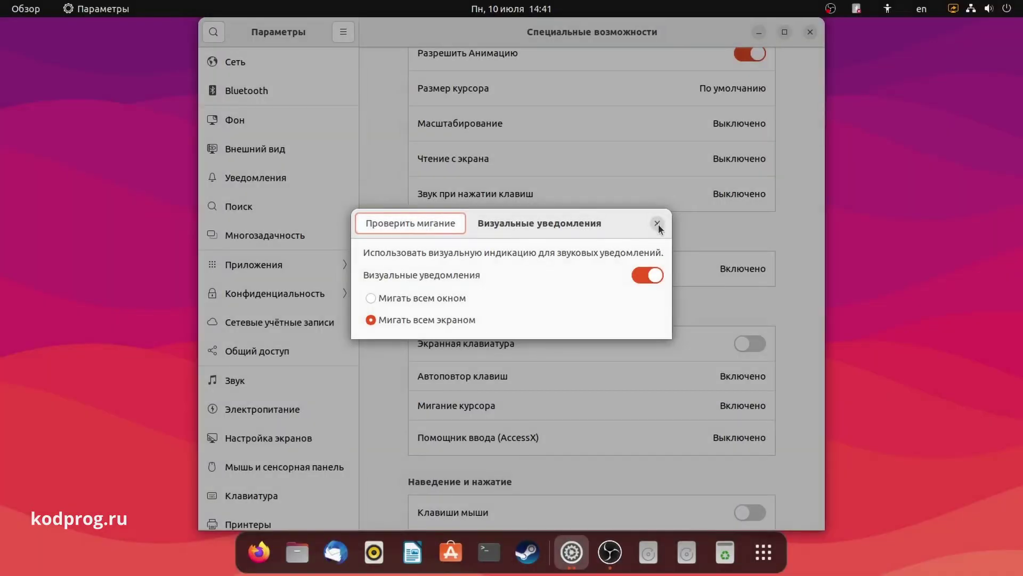
Turn off Визуальные уведомления and close the visual notification options.
left_click(658, 224)
left_click(703, 265)
left_click(645, 276)
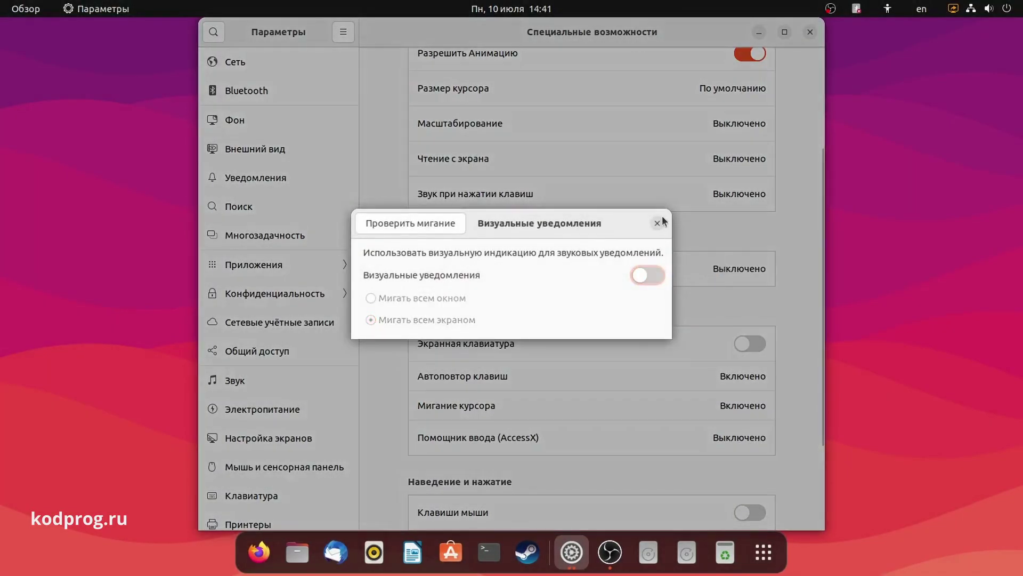
left_click(660, 221)
Turn on Экранная клавиатура in the Ввод section and open the activities overview.
scroll(805, 324, "down", 2)
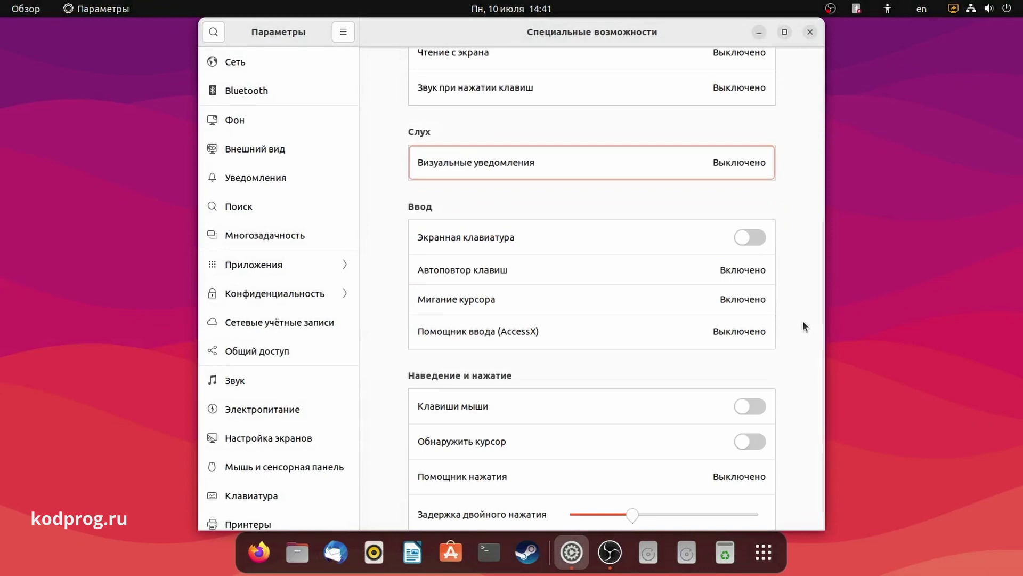
left_click(751, 241)
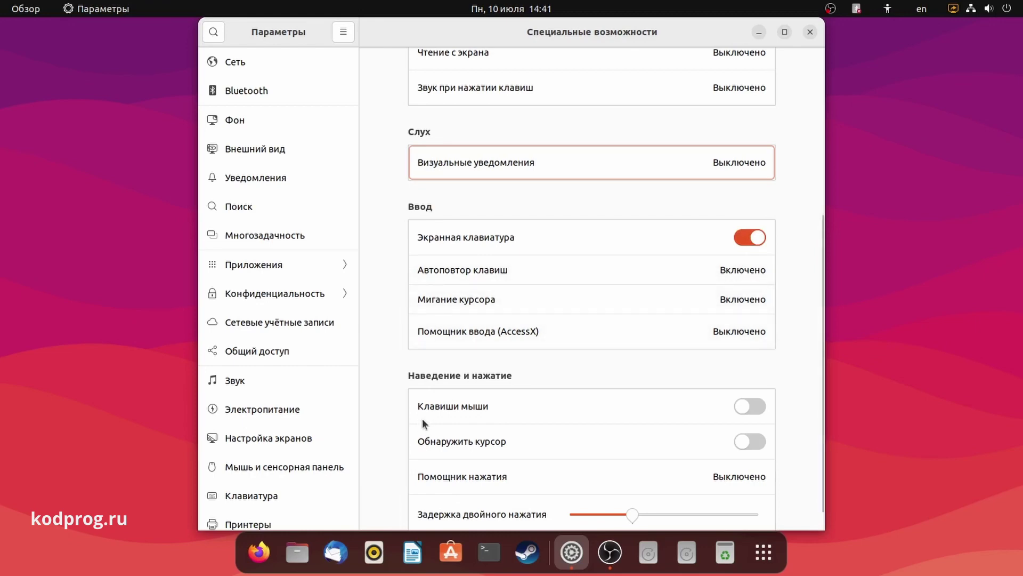
key("super")
type("пу")
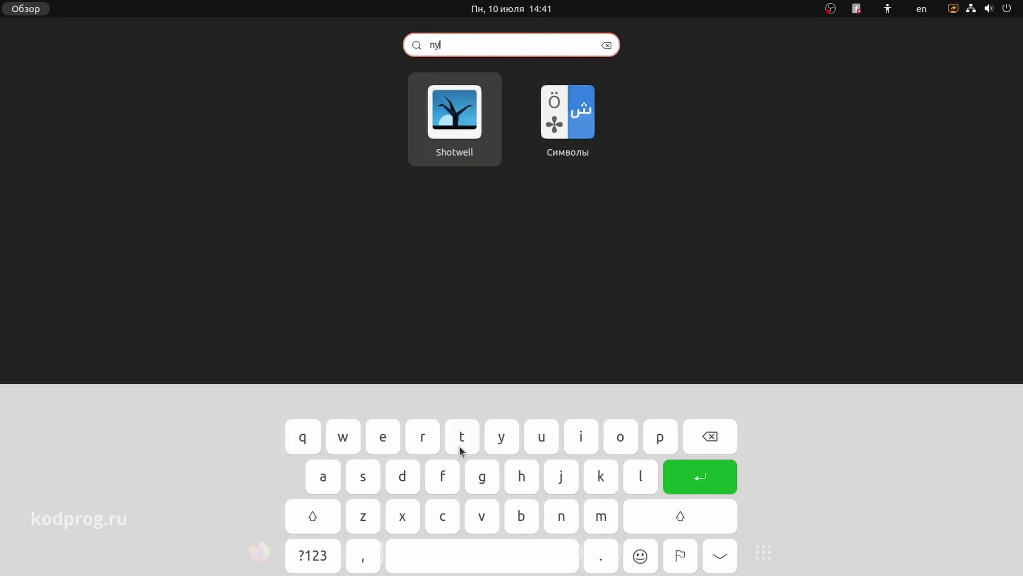
left_click(481, 476)
left_click(356, 437)
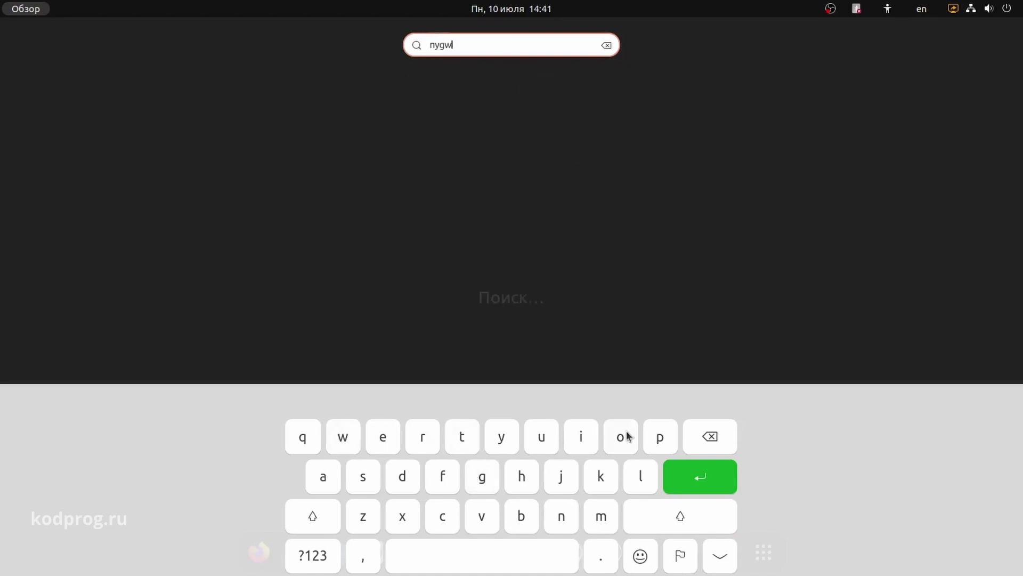
left_click(734, 438)
left_click(733, 439)
left_click(732, 439)
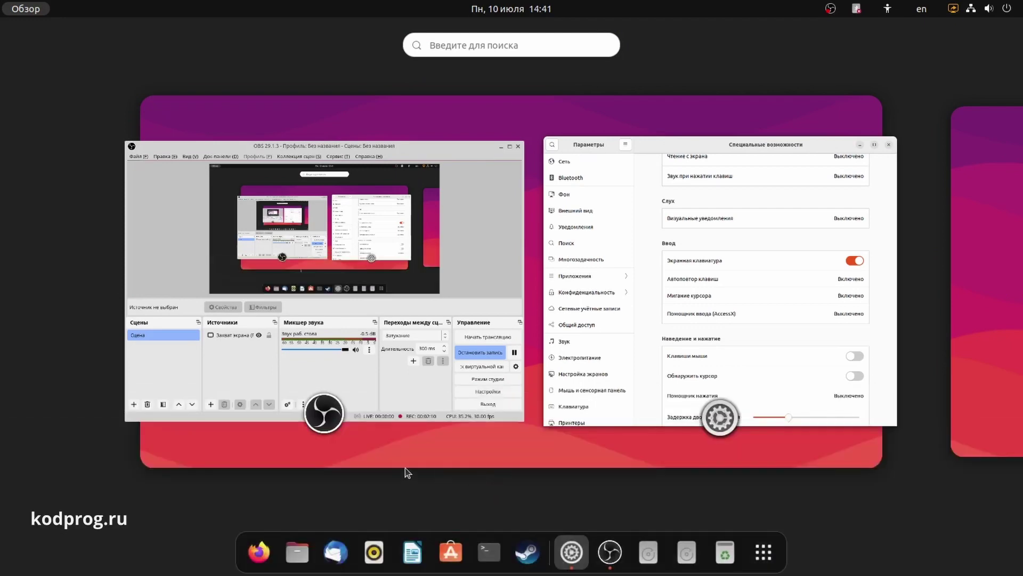
Search the overview for "ged" using the on-screen keyboard and launch the text editor.
left_click(521, 48)
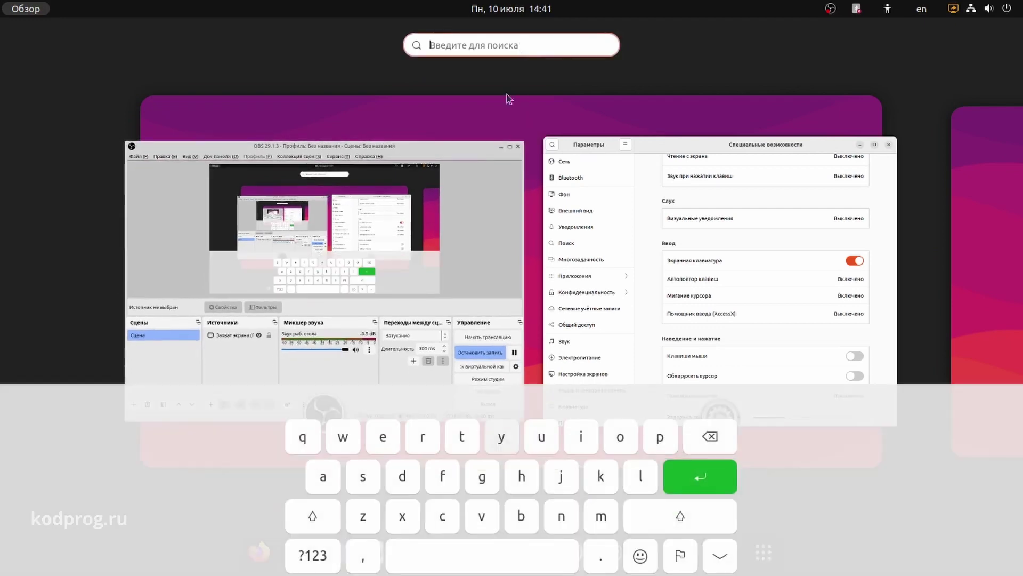
left_click(473, 482)
type("l")
left_click(376, 442)
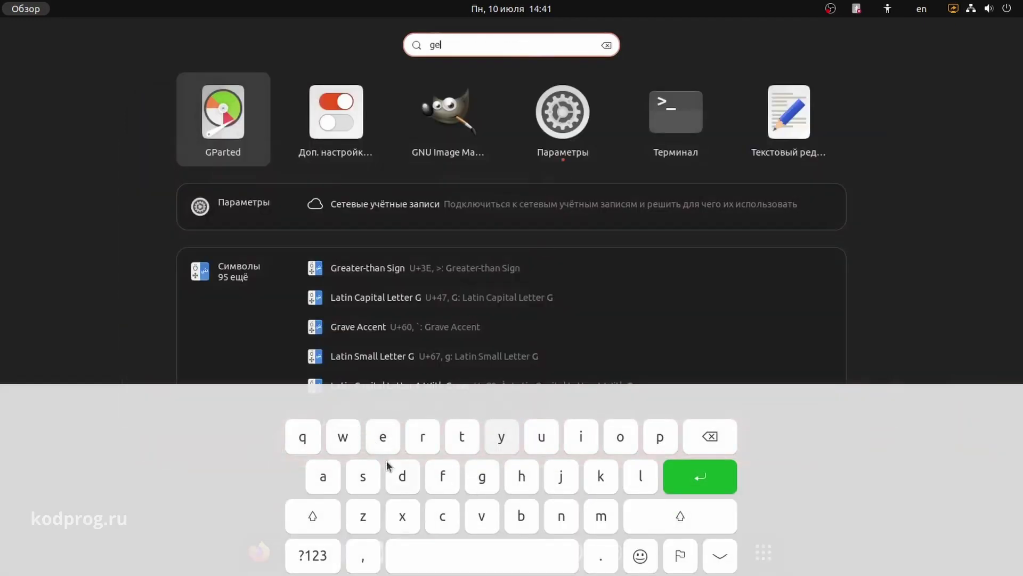
left_click(394, 468)
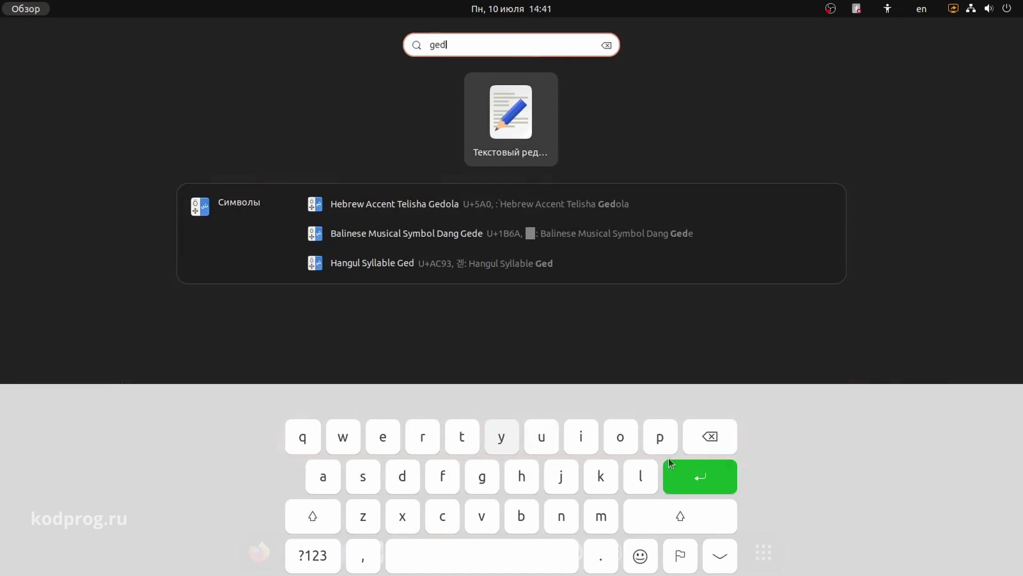
left_click(700, 476)
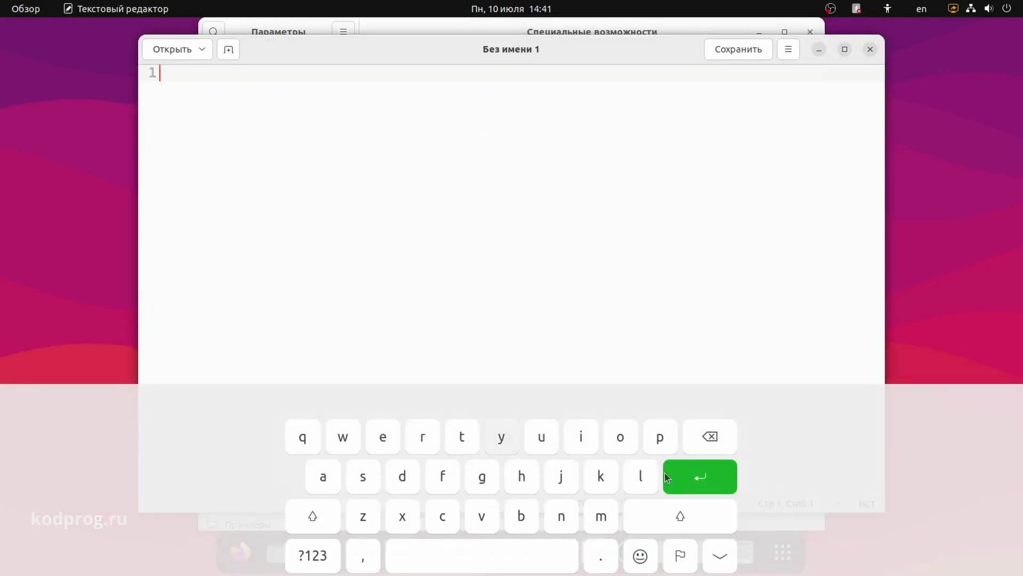
Hide the on-screen keyboard, switch back to Параметры and turn off Экранная клавиатура.
left_click(720, 556)
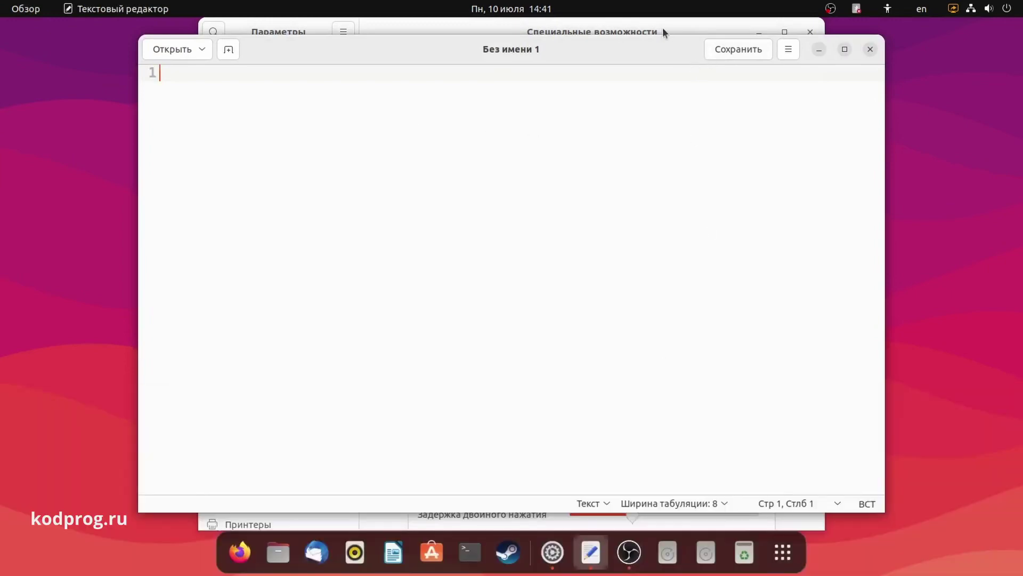
left_click(663, 30)
left_click(751, 237)
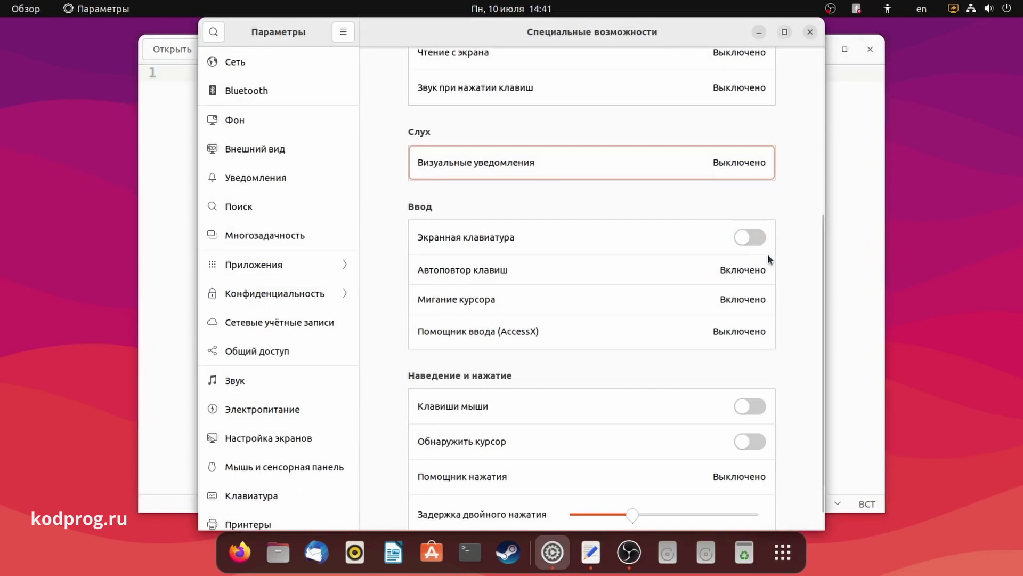
Open the Автоповтор клавиш options, test key repeat with a row of dots in the text editor and delete the dots.
left_click(737, 272)
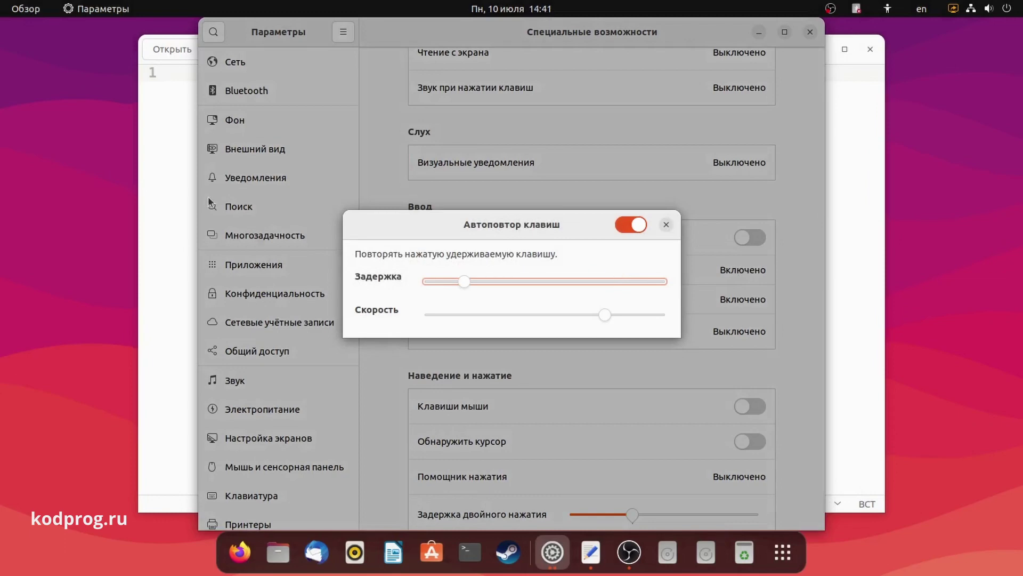
left_click(173, 99)
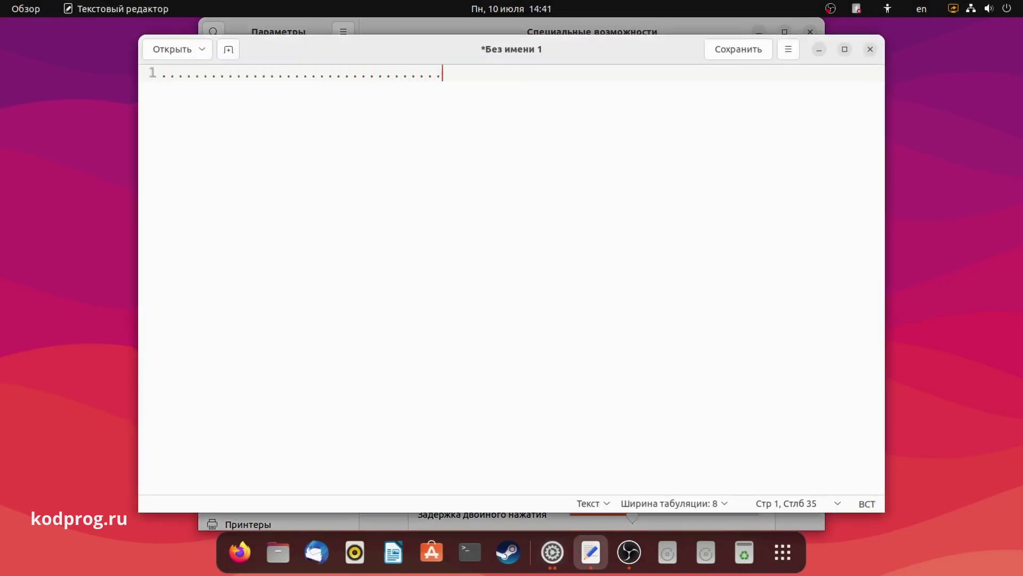
key("BackSpace")
key("BackSpace")
key("BackSpace")
key("BackSpace")
key("BackSpace")
key("BackSpace")
key("BackSpace")
key("BackSpace")
key("BackSpace")
key("BackSpace")
key("BackSpace")
key("BackSpace")
key("BackSpace")
key("BackSpace")
key("BackSpace")
key("BackSpace")
key("BackSpace")
key("BackSpace")
key("BackSpace")
key("BackSpace")
left_click(440, 22)
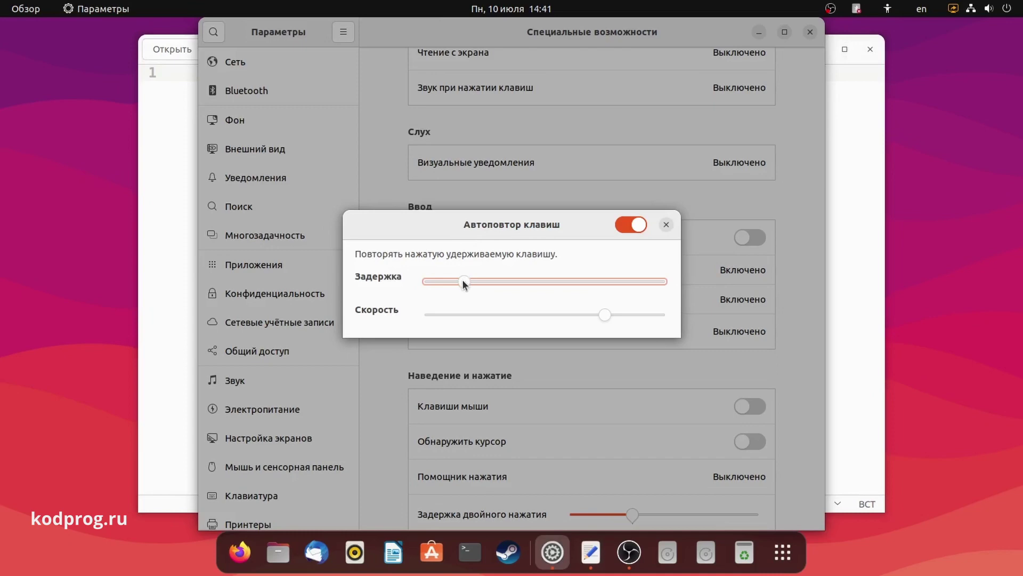
Set the key repeat Скорость to its minimum, test it with dots in the text editor and erase them.
left_click_drag(609, 315, 419, 302)
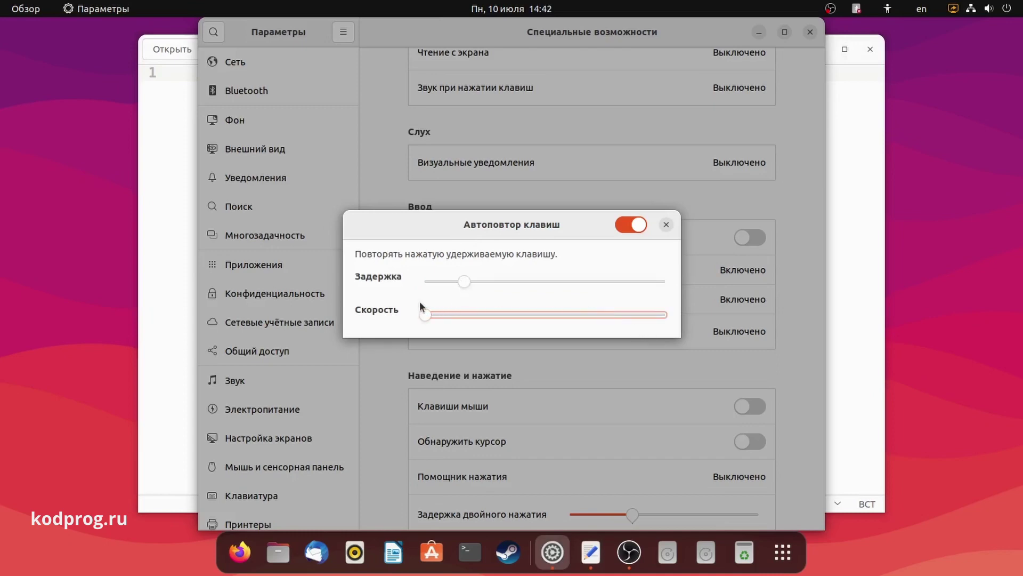
left_click(179, 101)
type("....")
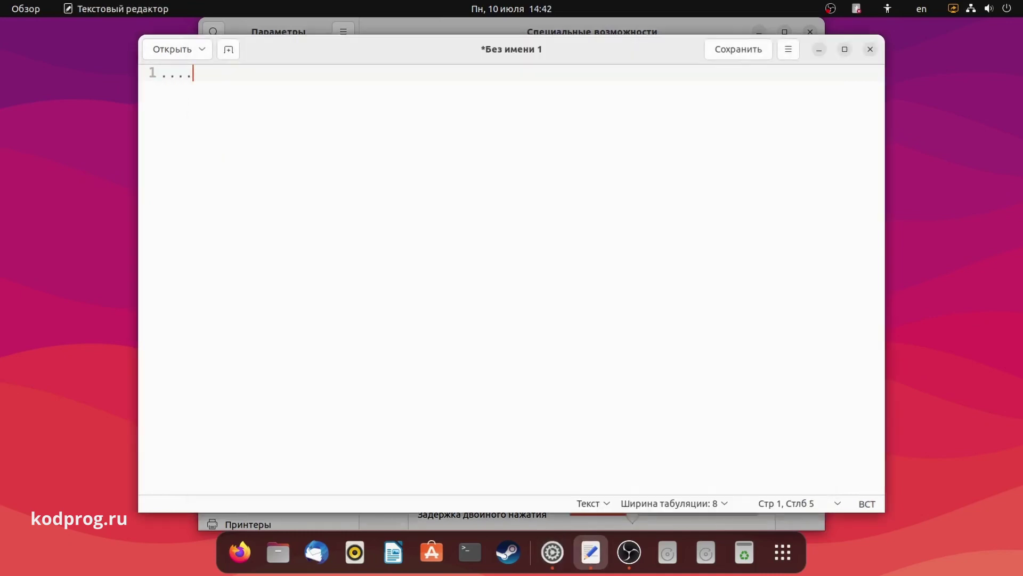
type(".......")
key("BackSpace")
key("BackSpace")
key("BackSpace")
key("BackSpace")
key("BackSpace")
key("BackSpace")
key("BackSpace")
key("BackSpace")
key("BackSpace")
key("BackSpace")
key("BackSpace")
left_click(465, 27)
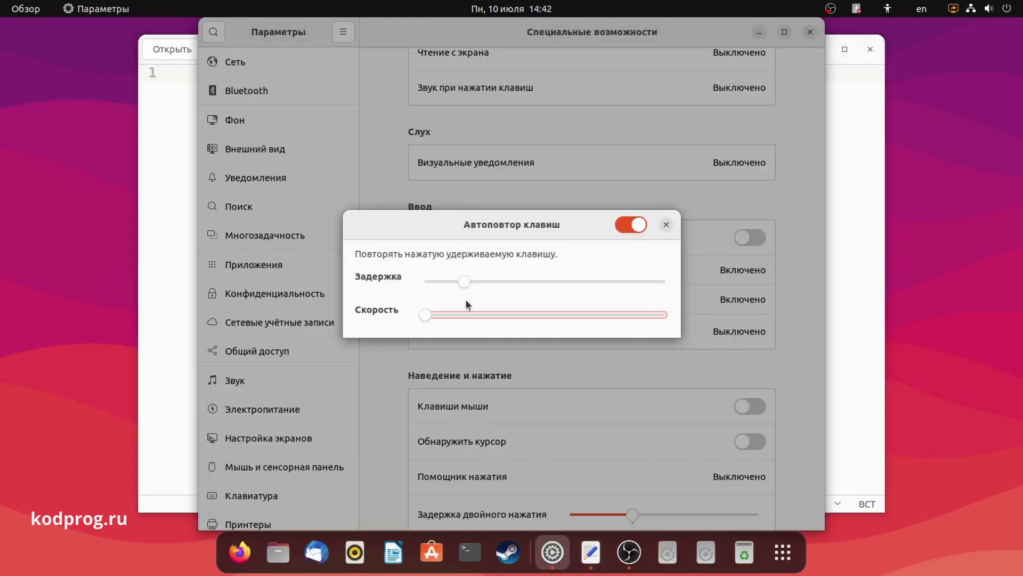
Set the key repeat Скорость to maximum and Задержка to minimum, and test typing "ю." in the text editor.
key("Left")
key("Left")
key("Left")
key("Left")
key("Left")
key("Left")
key("Left")
key("Left")
key("Left")
key("Left")
left_click_drag(614, 316, 669, 321)
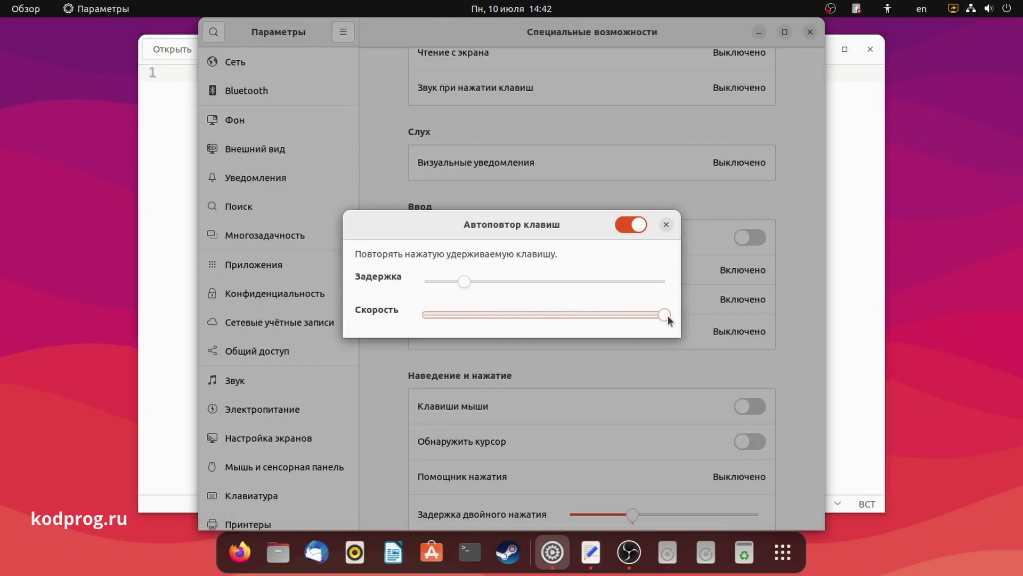
left_click(458, 282)
left_click(181, 106)
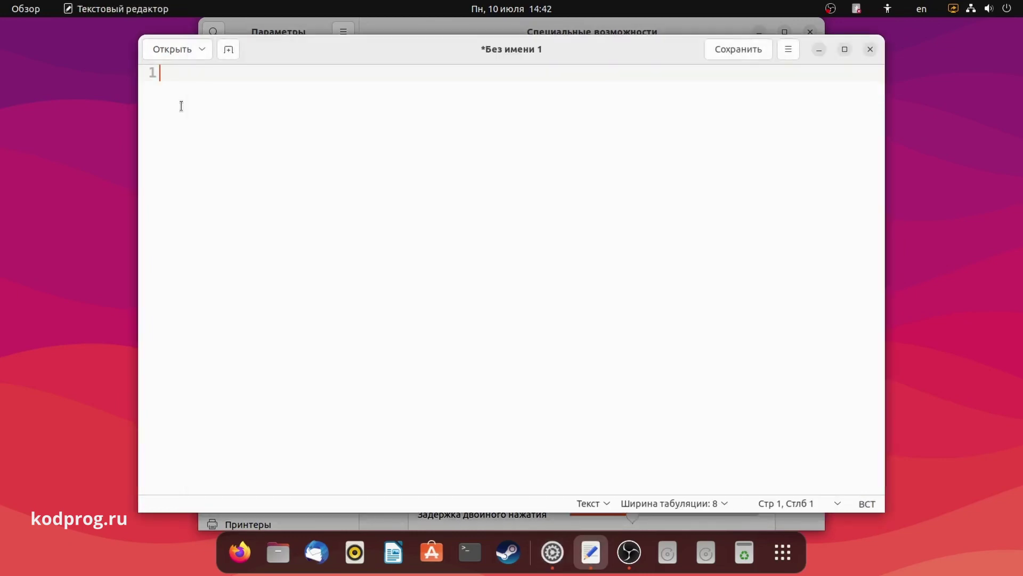
type("ю.")
left_click(424, 22)
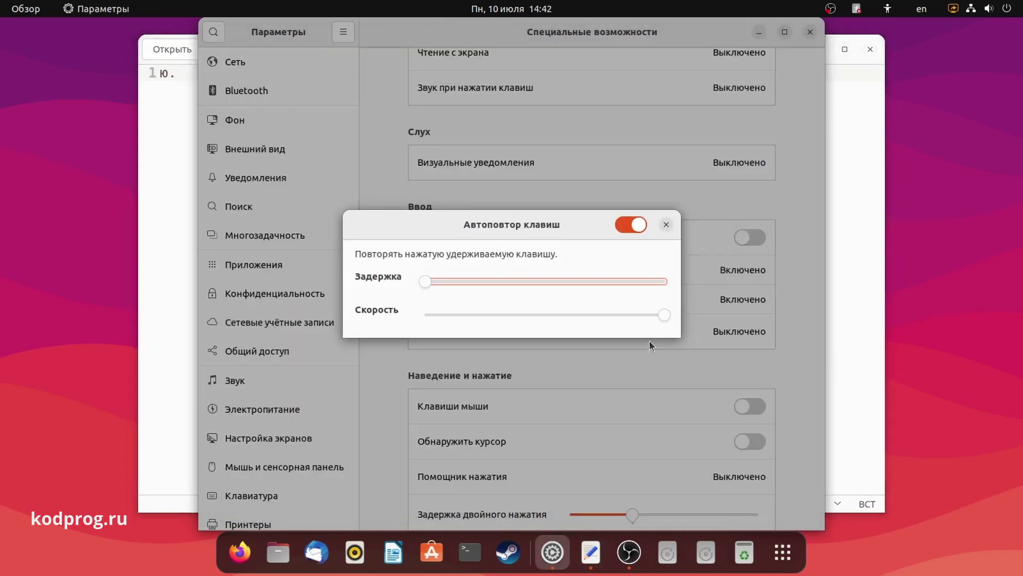
Lower the key repeat Скорость slightly below maximum, test it with a long row of dots in the editor and clear the line.
left_click(666, 313)
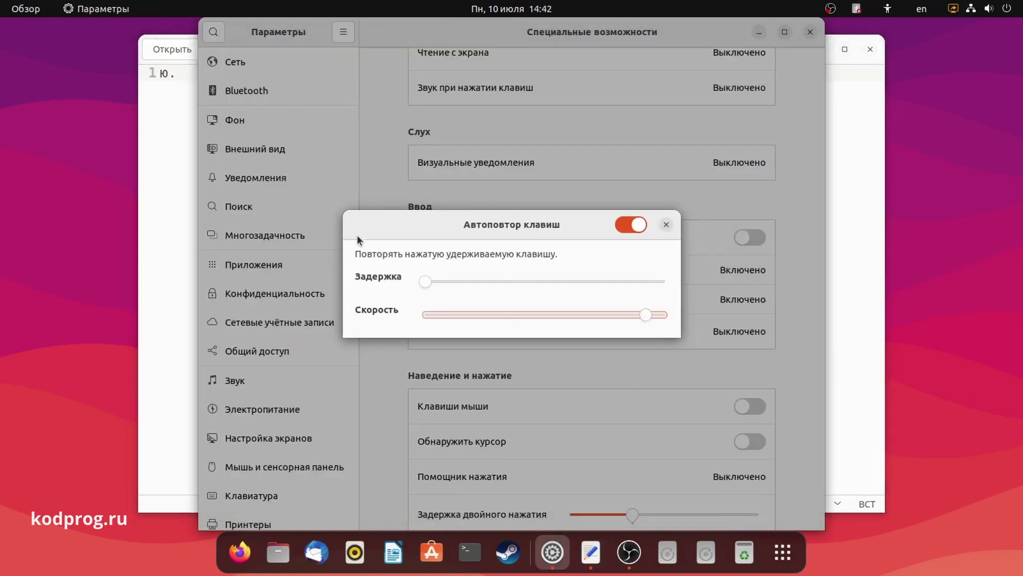
left_click(184, 74)
type("....................................................................................")
key("BackSpace")
key("BackSpace")
key("BackSpace")
key("BackSpace")
key("BackSpace")
key("BackSpace")
key("BackSpace")
key("BackSpace")
key("BackSpace")
key("BackSpace")
key("BackSpace")
key("BackSpace")
key("BackSpace")
key("BackSpace")
key("BackSpace")
key("BackSpace")
key("BackSpace")
key("BackSpace")
key("BackSpace")
key("BackSpace")
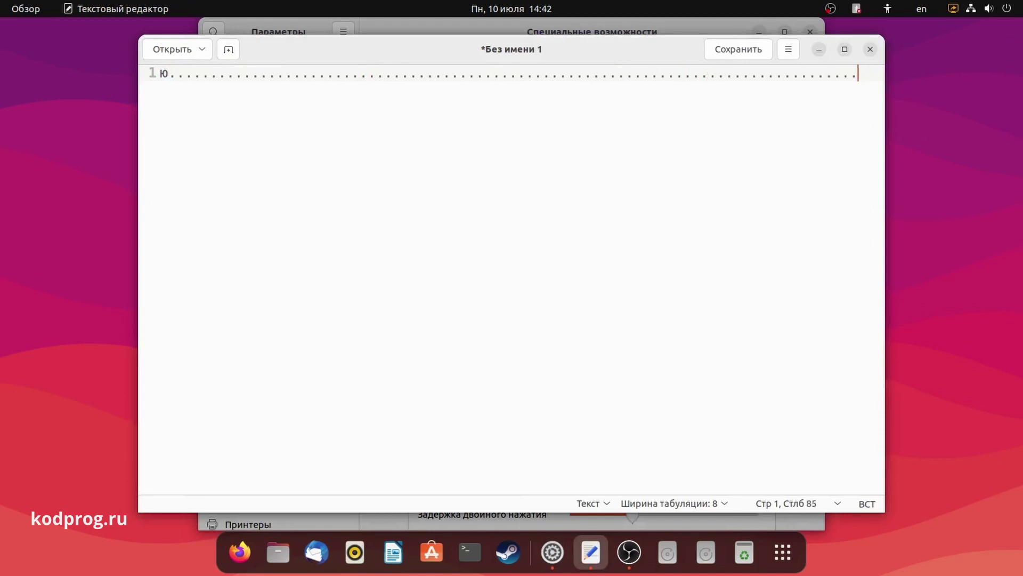
left_click(380, 31)
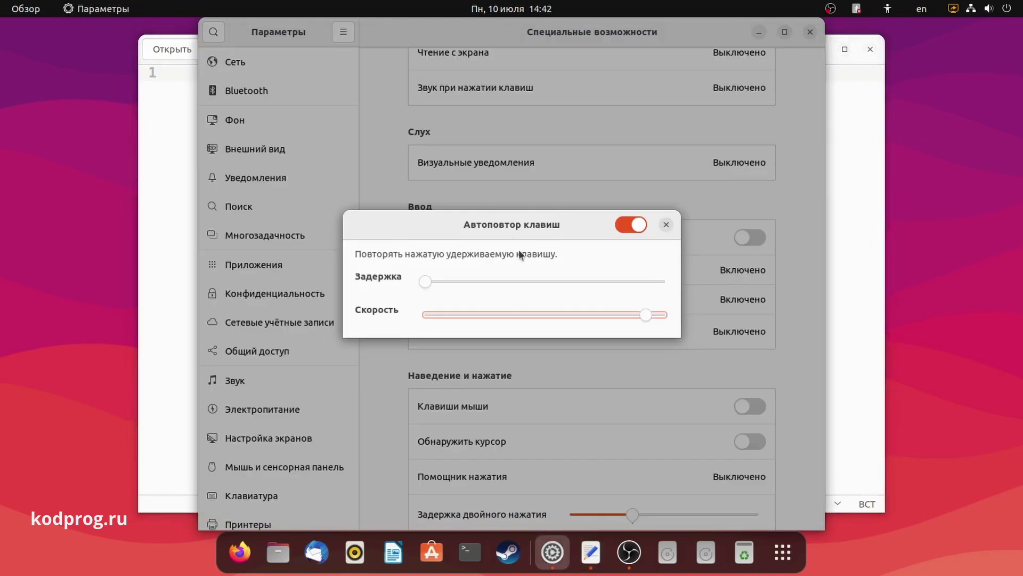
Turn Автоповтор клавиш off and on again, set a short Задержка and a Скорость of about 80 percent, and close the options.
left_click(627, 226)
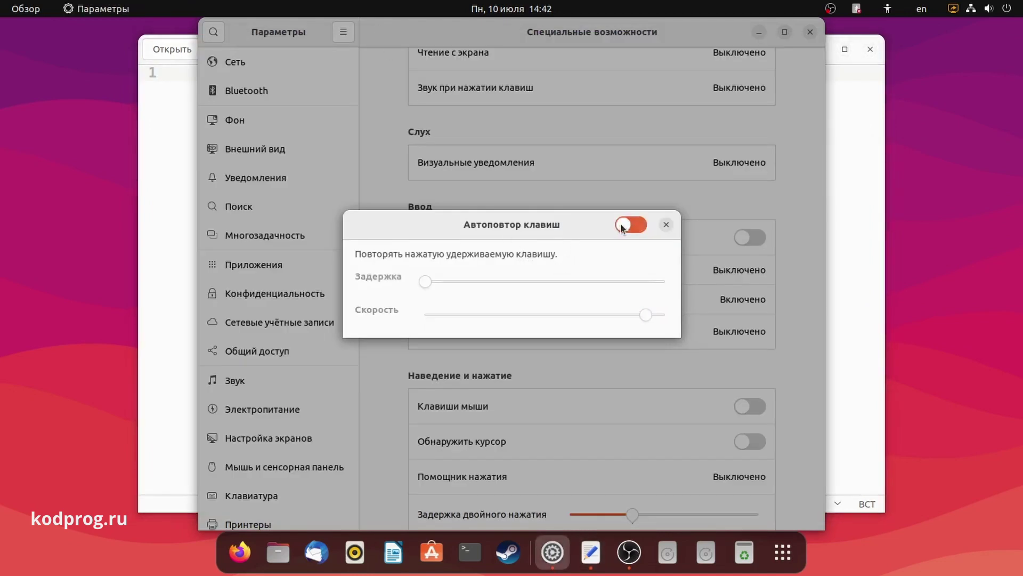
left_click(667, 225)
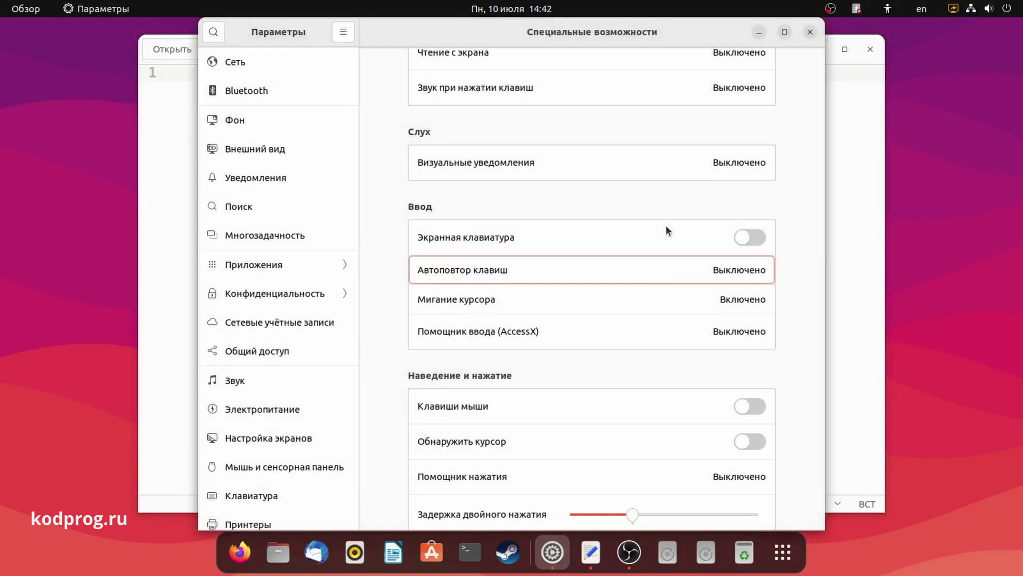
left_click(606, 277)
left_click(623, 226)
left_click_drag(425, 281, 456, 281)
left_click(644, 316)
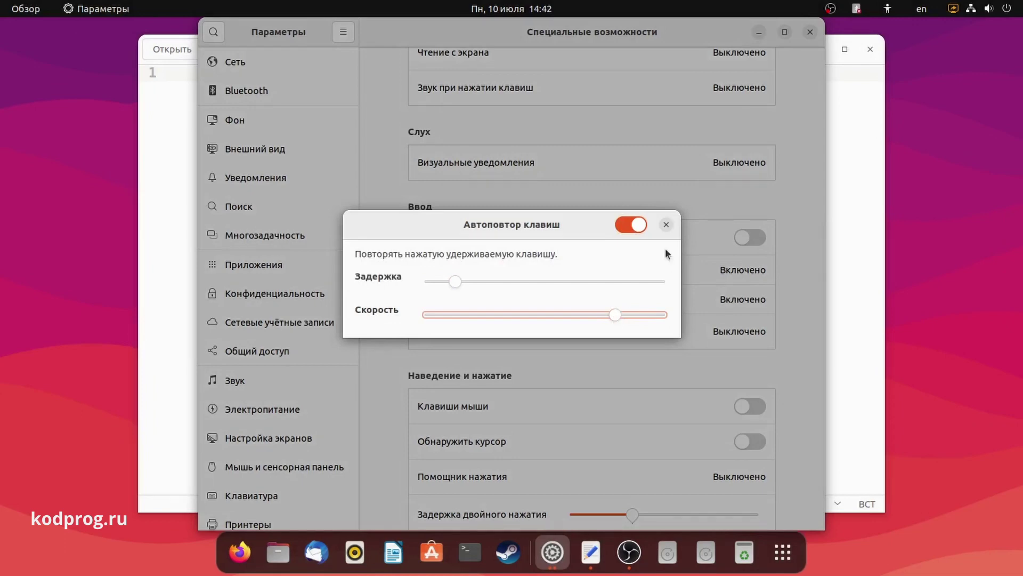
left_click(667, 224)
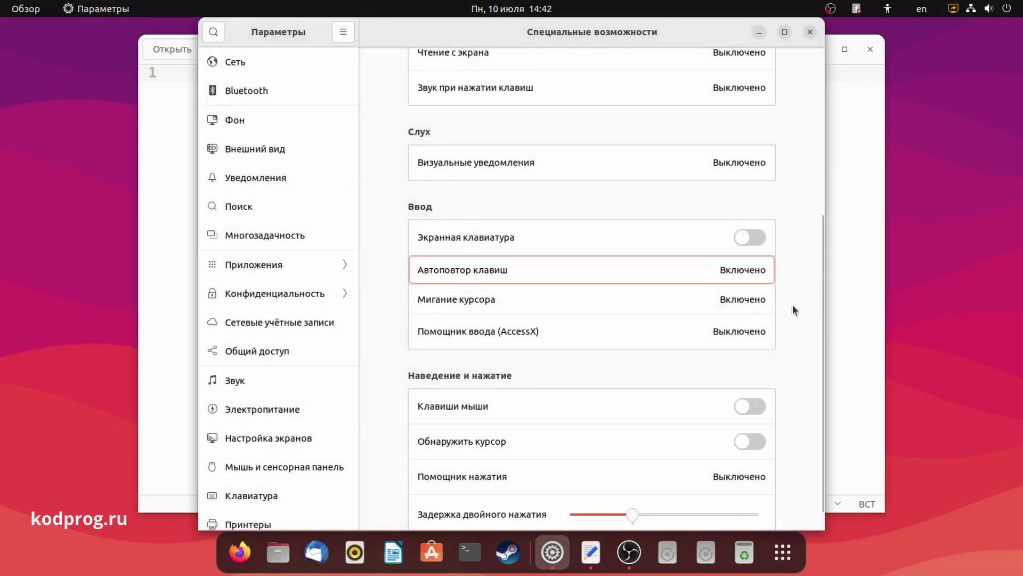
Open the Мигание курсора options, lower Скорость to about 30 percent and check the blinking cursor in the text editor.
left_click(762, 299)
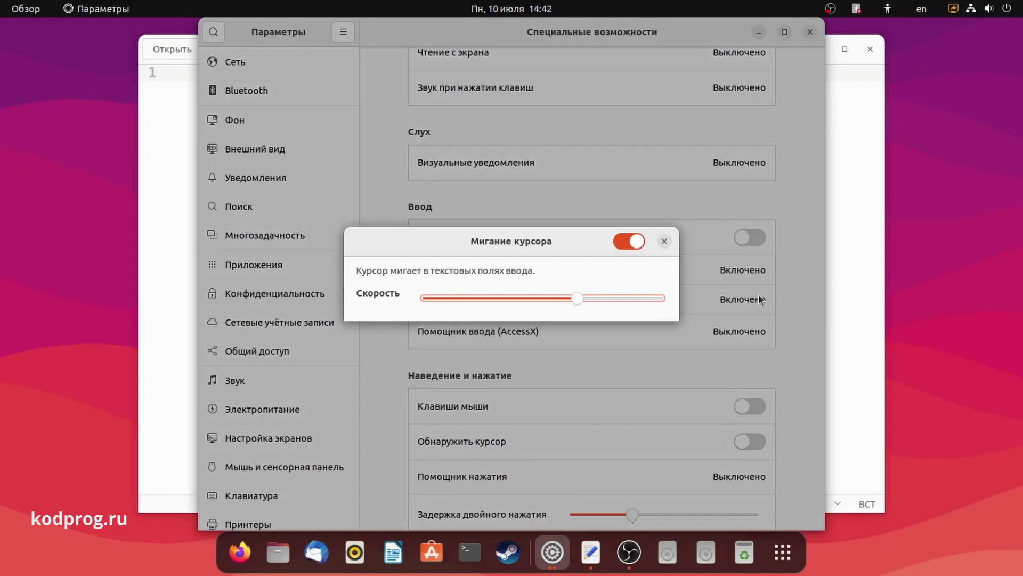
left_click(165, 78)
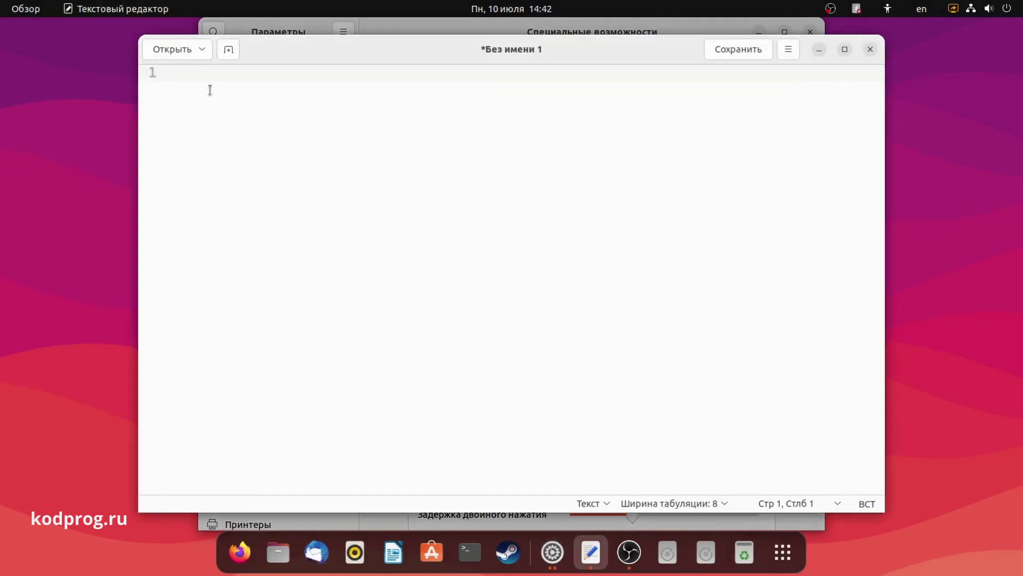
left_click(507, 24)
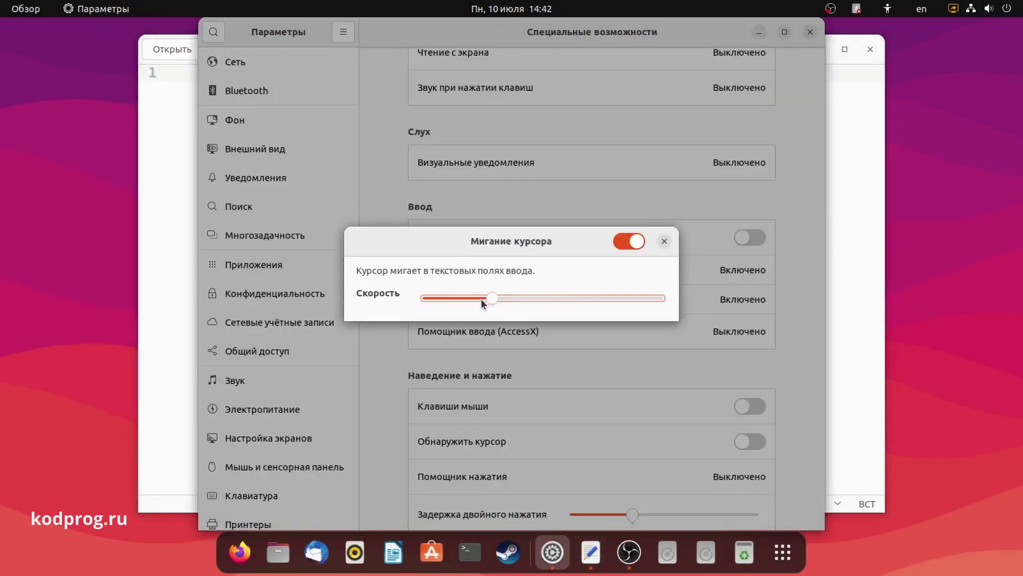
left_click(157, 94)
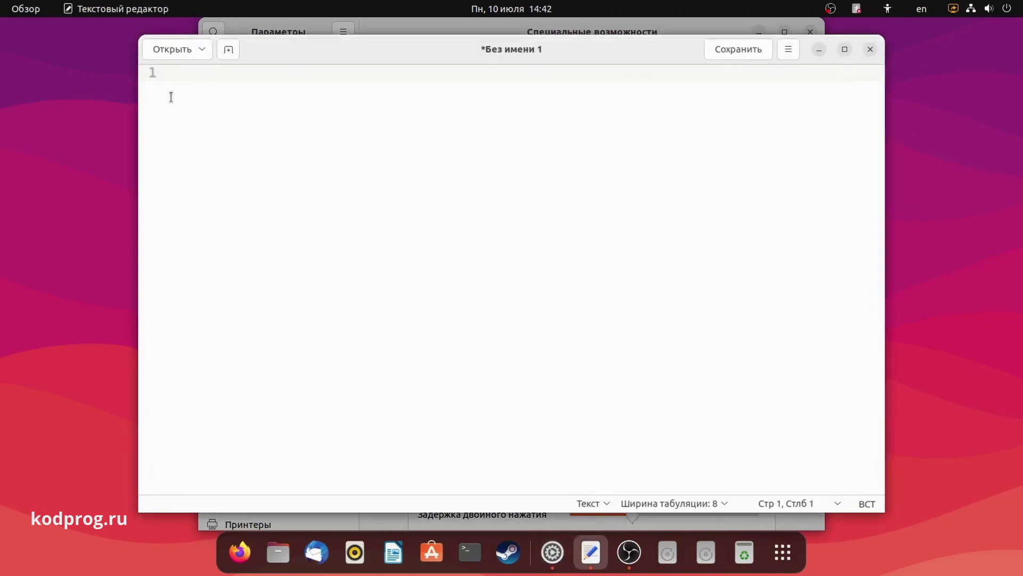
Set the cursor blink Скорость to its minimum and to its maximum, checking the cursor in the text editor.
left_click(442, 28)
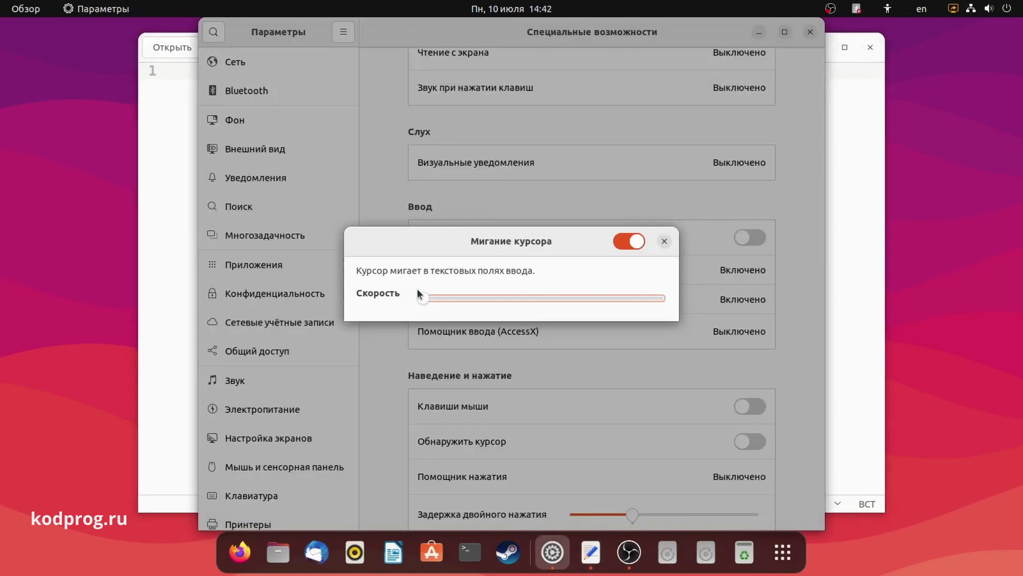
left_click(518, 298)
left_click_drag(561, 310, 685, 309)
left_click(189, 91)
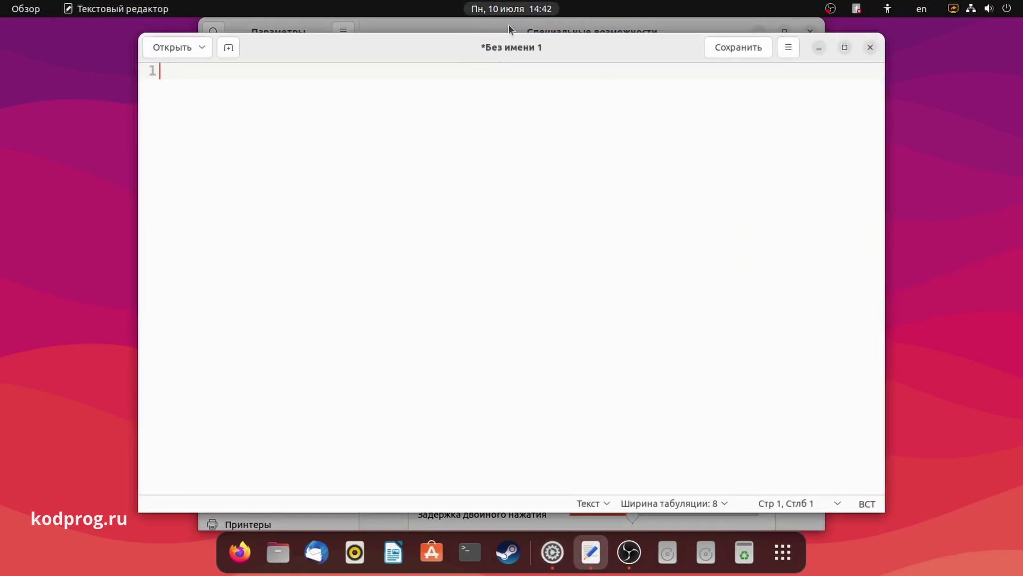
left_click(539, 27)
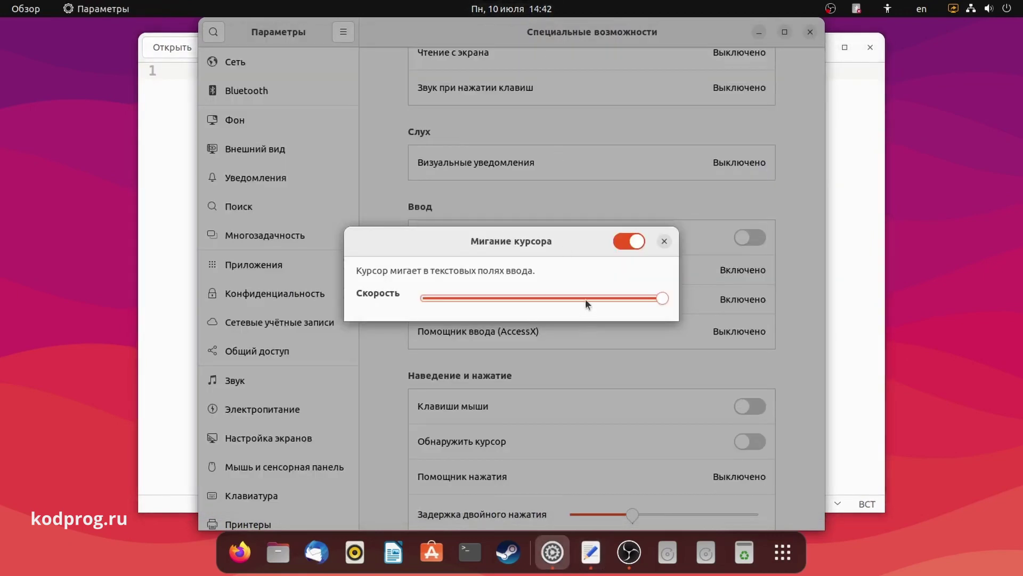
Set the cursor blink Скорость back to slightly above the middle and close the Мигание курсора options.
scroll(570, 297, "down", 2)
left_click(560, 299)
left_click(664, 241)
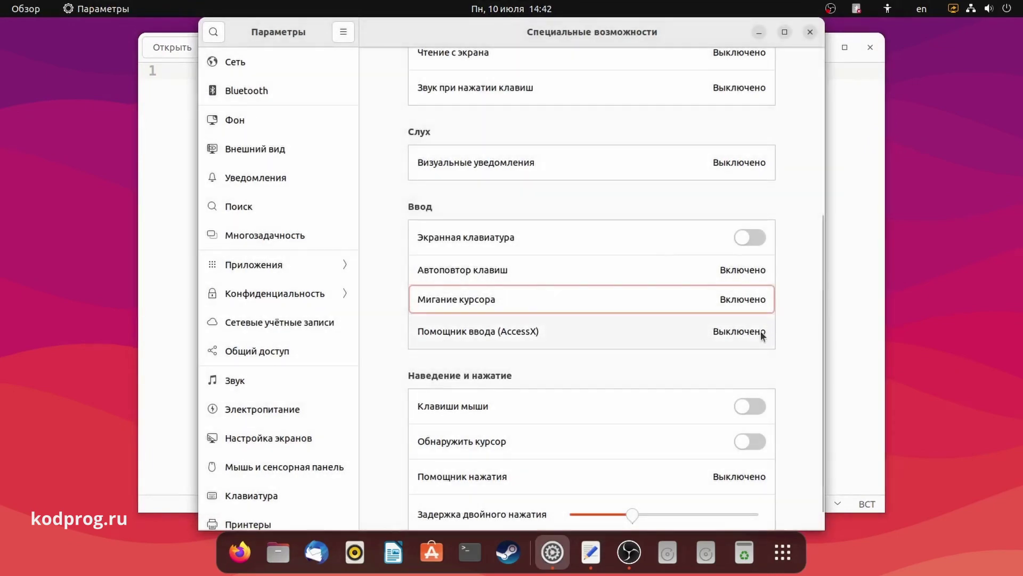
Turn on Управляется клавиатурой in Помощник ввода (AccessX) and close the dialog.
left_click(740, 330)
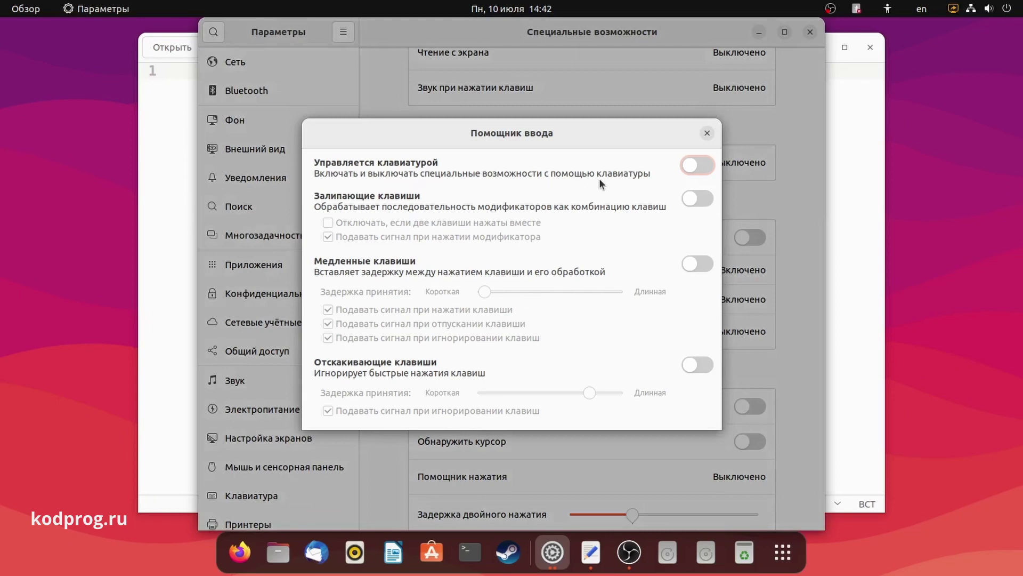
left_click(696, 166)
left_click(707, 134)
Review the Специальные возможности key combinations in the Клавиатура settings and close the list.
scroll(255, 410, "down", 4)
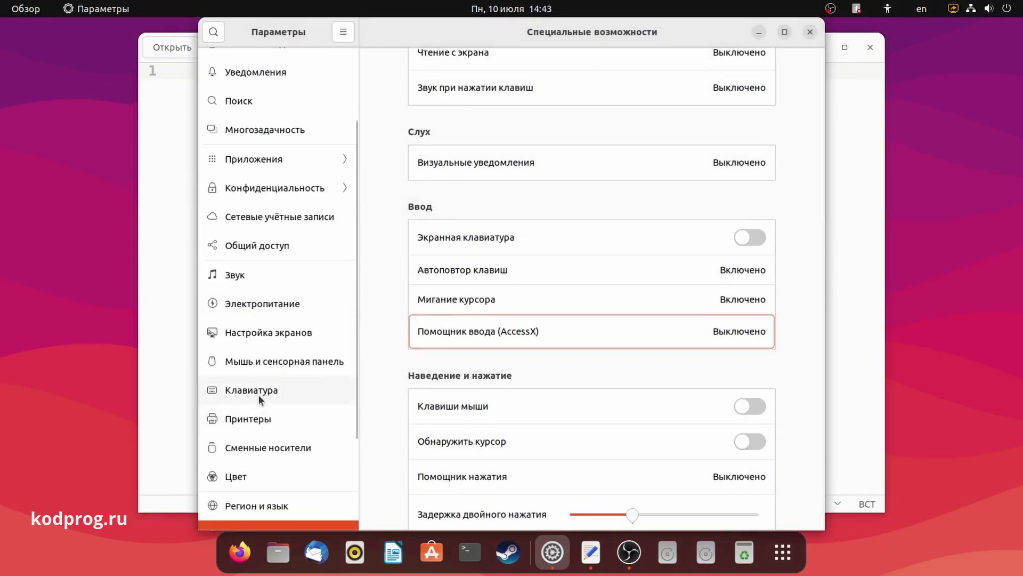
left_click(258, 395)
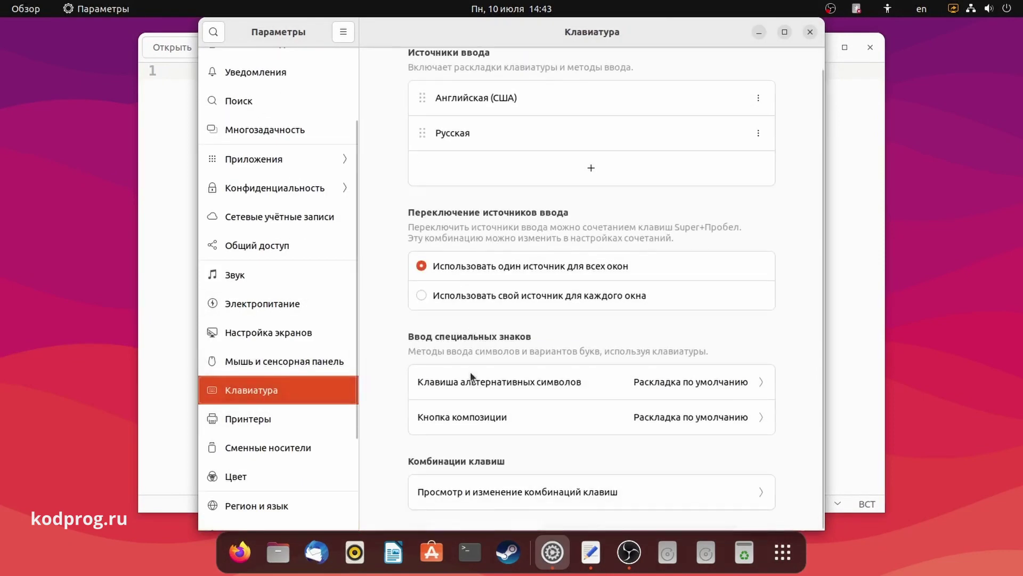
left_click(486, 491)
scroll(384, 279, "down", 1)
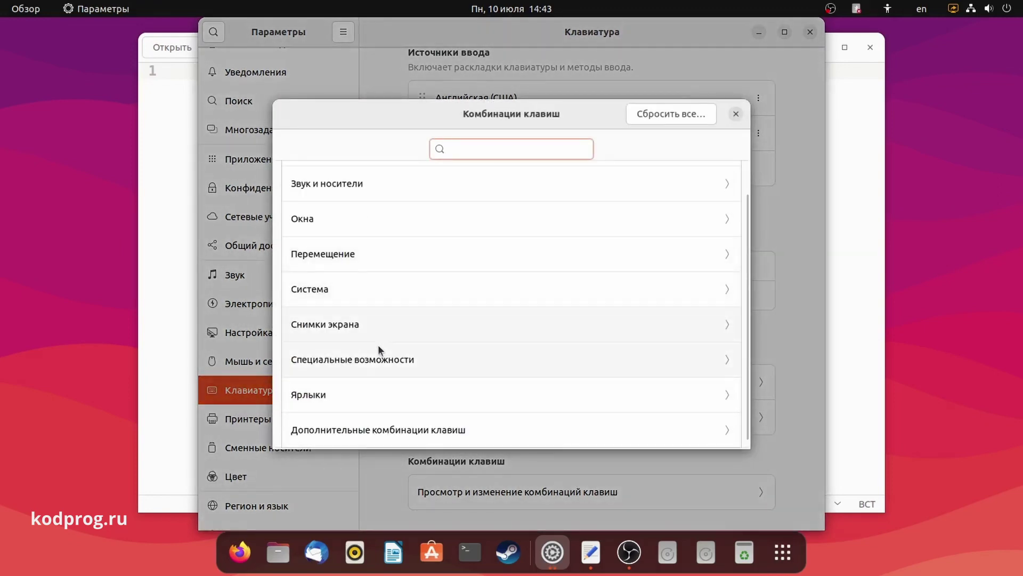
left_click(380, 347)
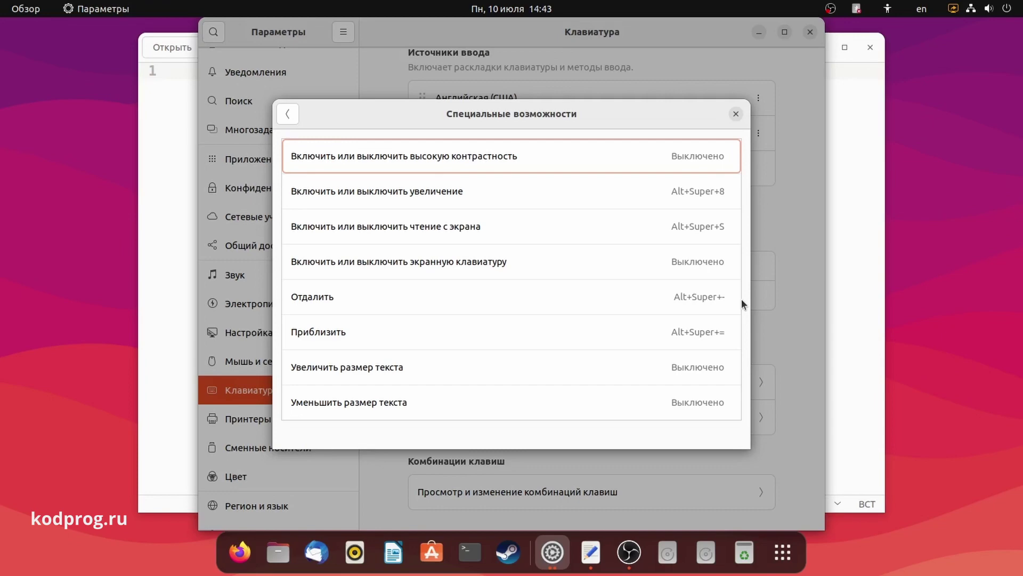
left_click(735, 114)
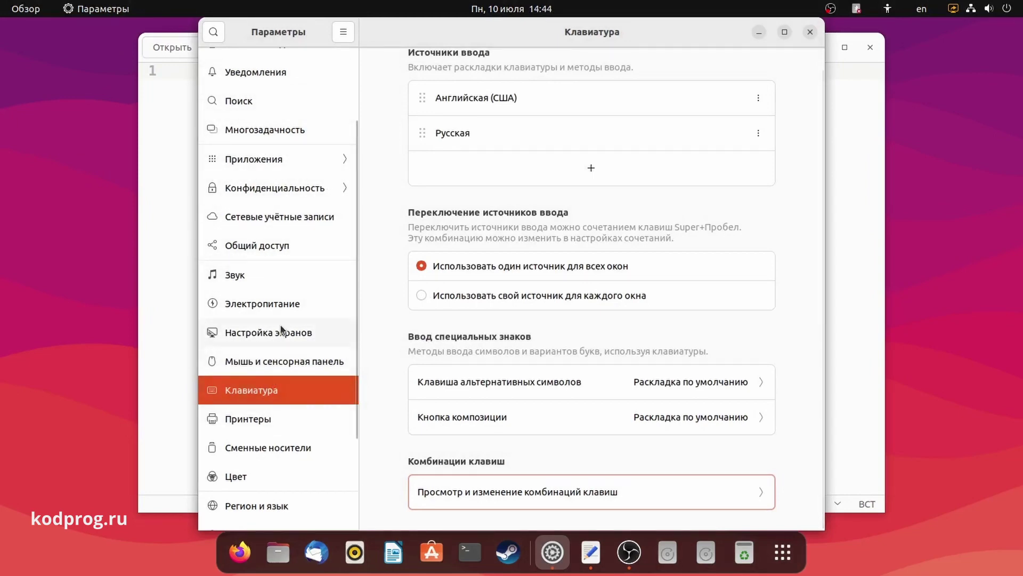
Return to Специальные возможности, turn off Управляется клавиатурой and turn on Залипающие клавиши in Помощник ввода.
scroll(257, 353, "down", 5)
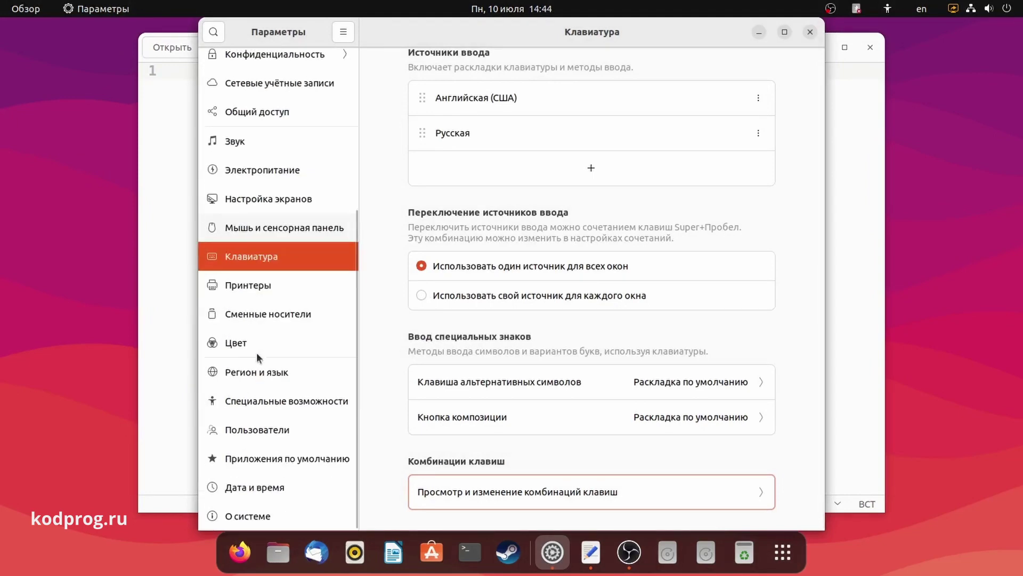
left_click(257, 401)
scroll(792, 315, "down", 8)
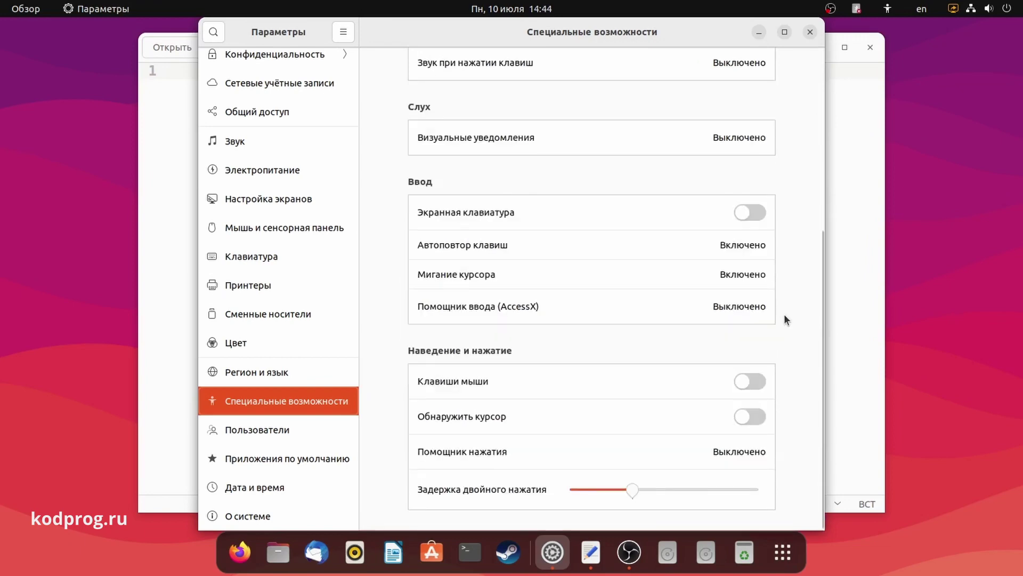
left_click(729, 311)
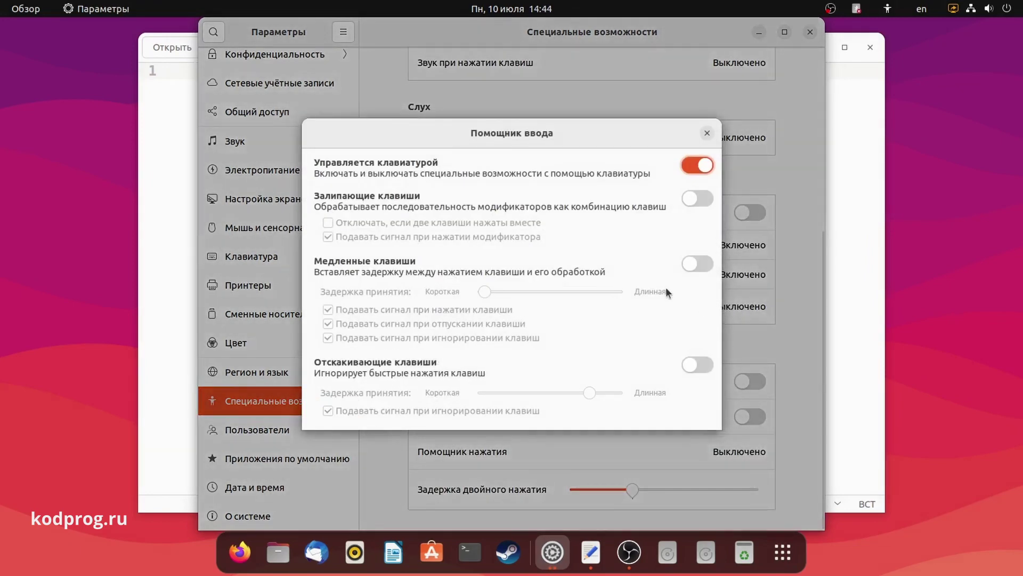
left_click(701, 165)
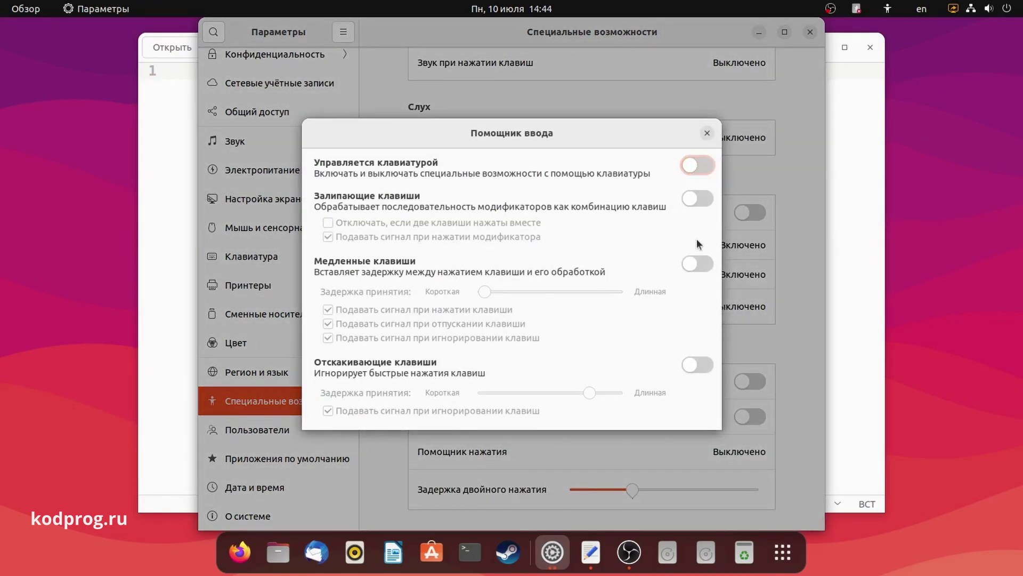
left_click(697, 201)
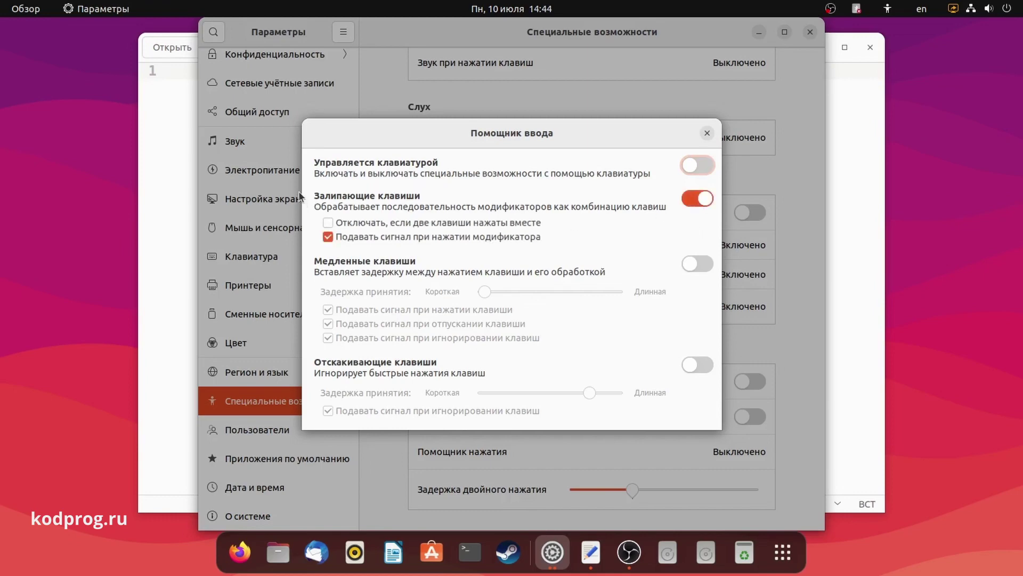
Test Залипающие клавиши in the text editor by entering ывфывыф, clear the text and return to the Помощник ввода dialog.
left_click(165, 108)
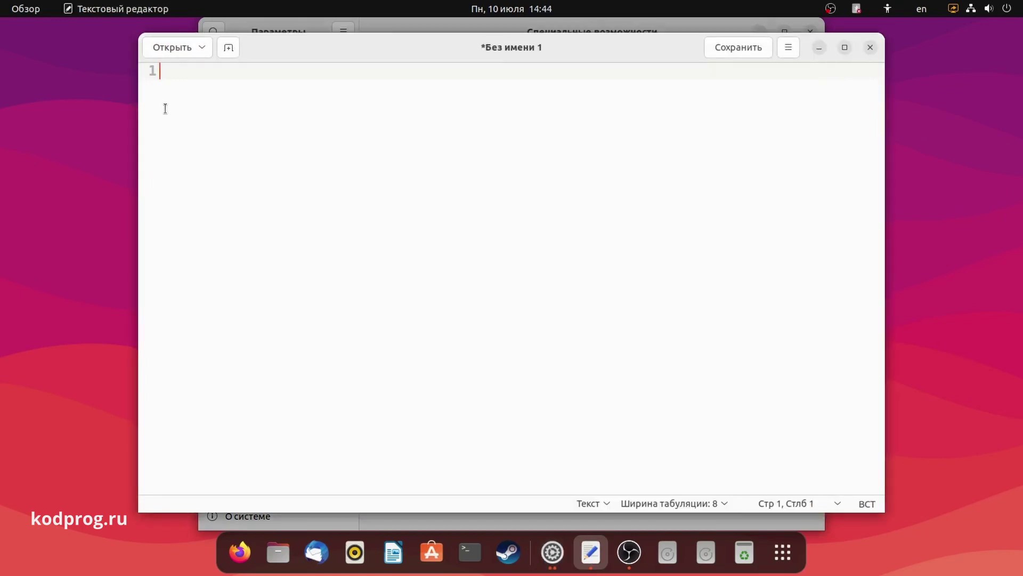
type("ф")
key("BackSpace")
key("alt+Tab")
key("alt+Tab")
type("ывфывыф")
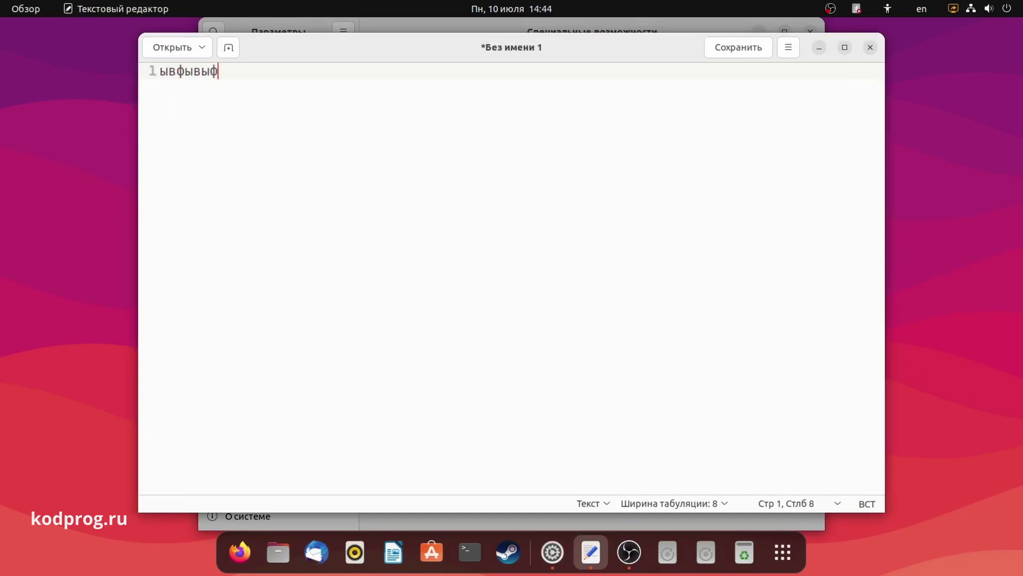
key("ctrl+a")
key("BackSpace")
key("alt+Tab")
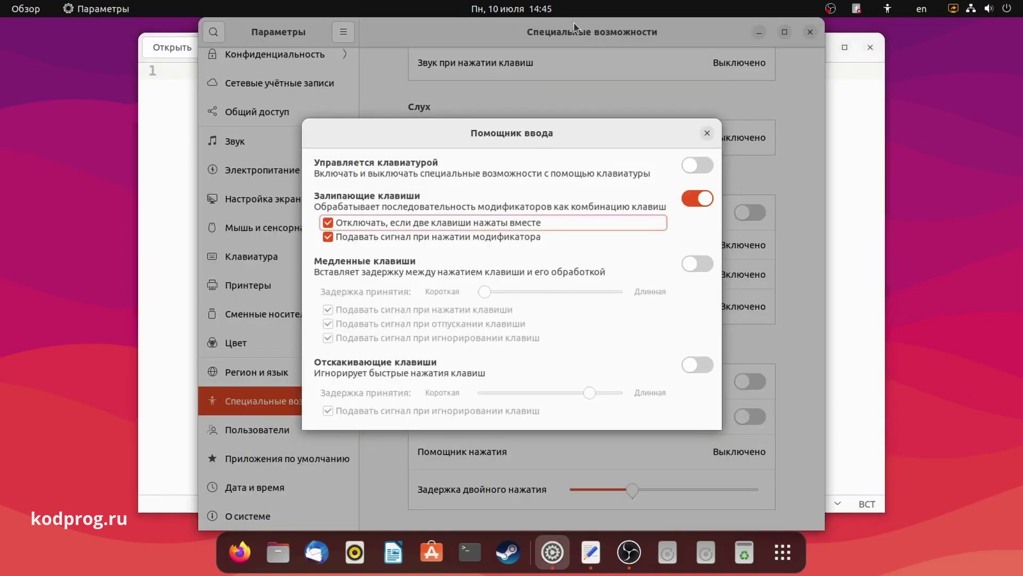
Disable Отключать, если две клавиши нажаты вместе, switch from Залипающие клавиши to Медленные клавиши and test it by entering пппппп in the text editor.
left_click(530, 225)
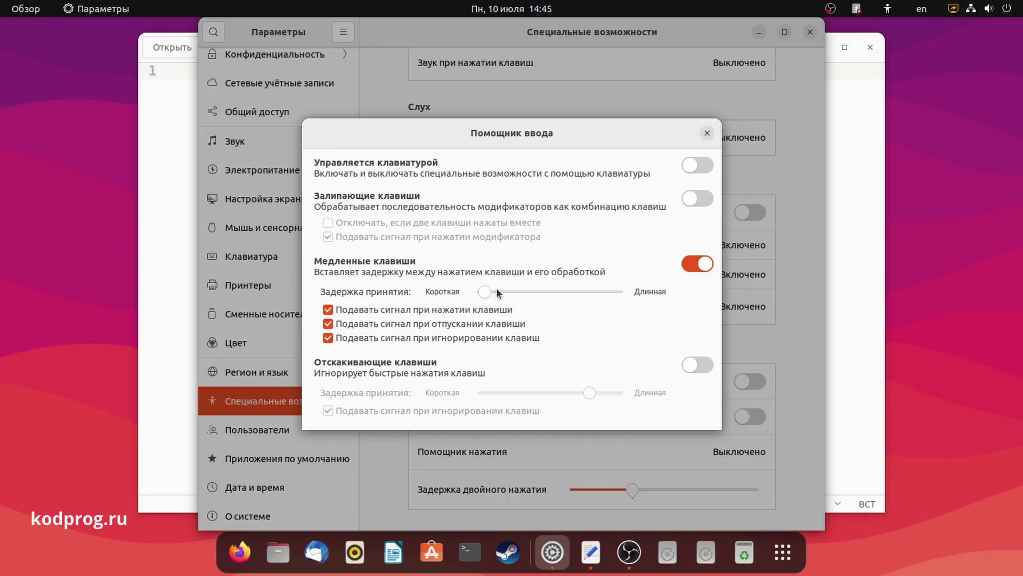
left_click(162, 87)
type("ппппп")
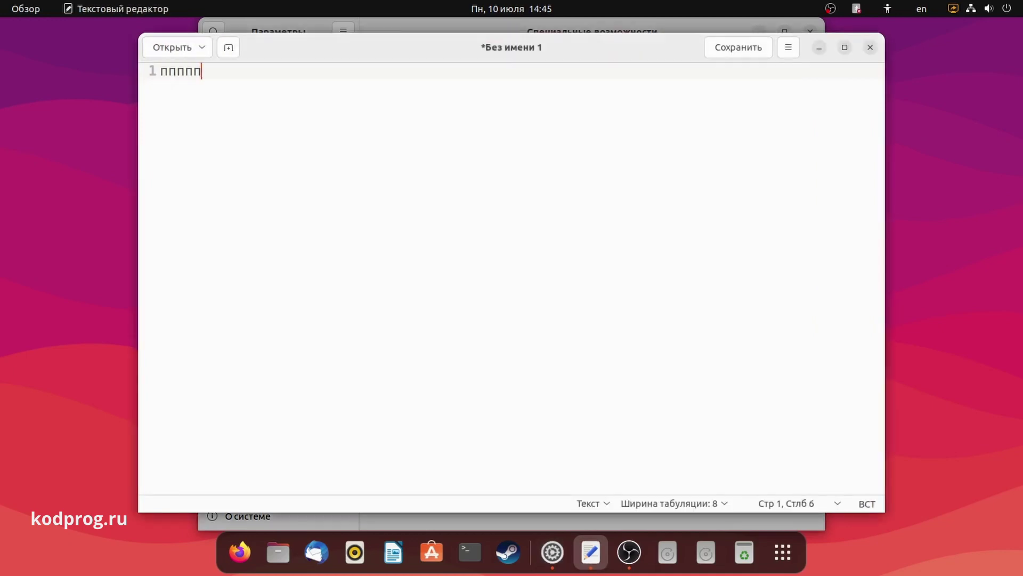
type("п")
Set the Медленные клавиши Задержка принятия to the longest value and test it by replacing the editor text with ппр.
left_click(483, 25)
left_click_drag(545, 292, 632, 296)
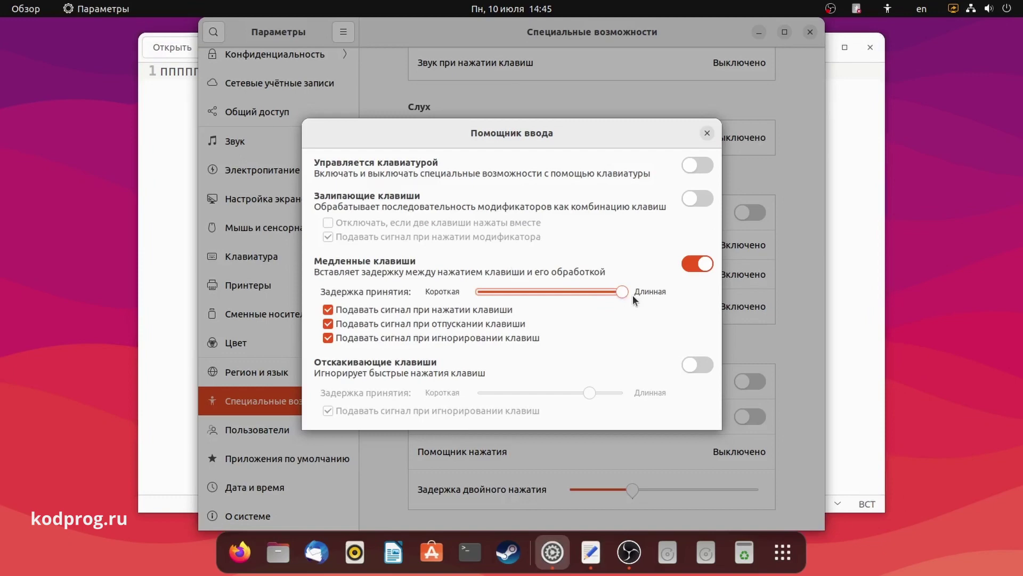
left_click(145, 156)
key("BackSpace")
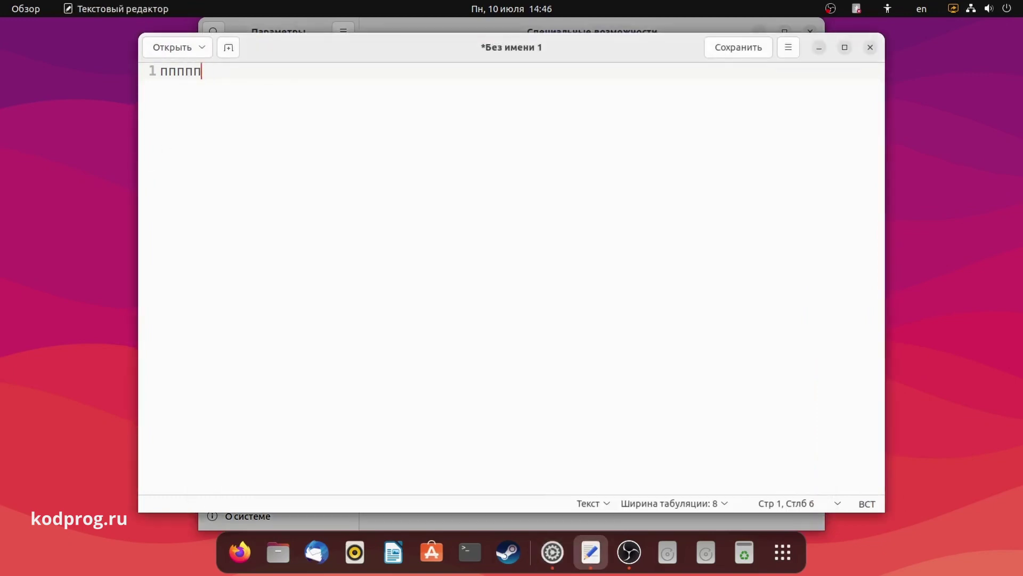
key("BackSpace")
key("BackSpace")
key("BackSpace")
key("BackSpace")
key("BackSpace")
type("ппр")
left_click(481, 24)
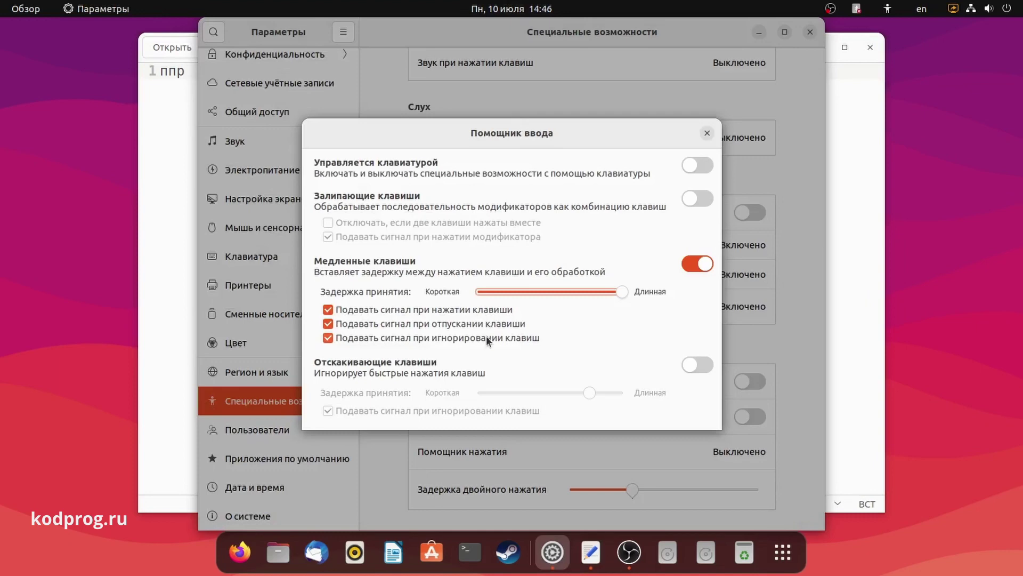
Switch from Медленные клавиши to Отскакивающие клавиши and disable its Подавать сигнал при игнорировании клавиш option.
left_click(695, 265)
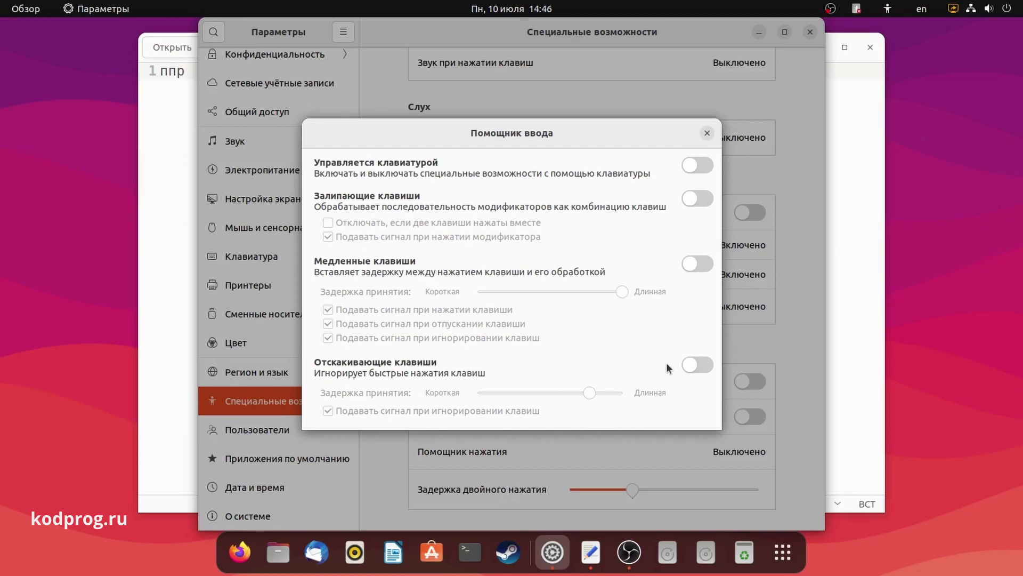
left_click(688, 367)
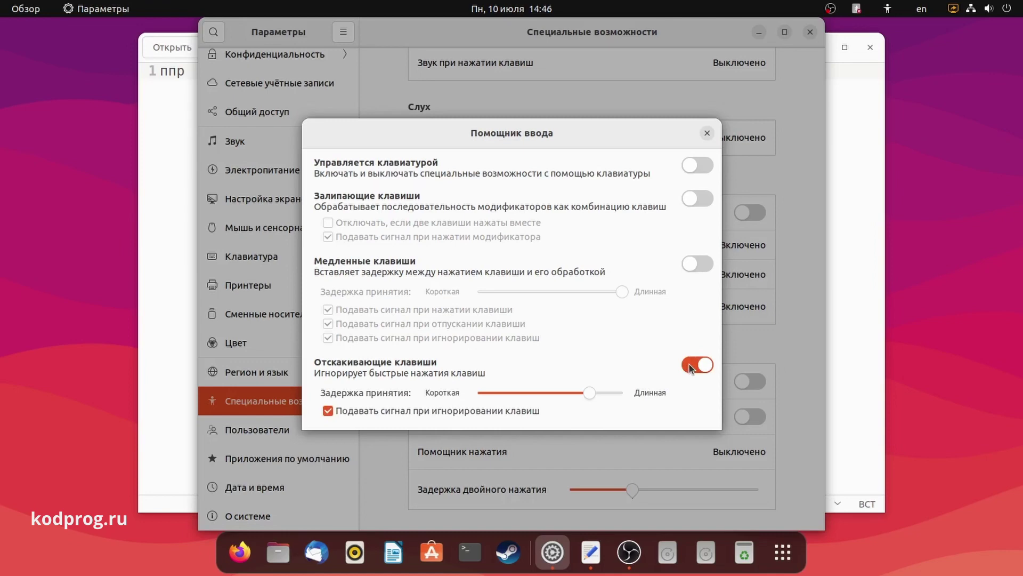
left_click(512, 410)
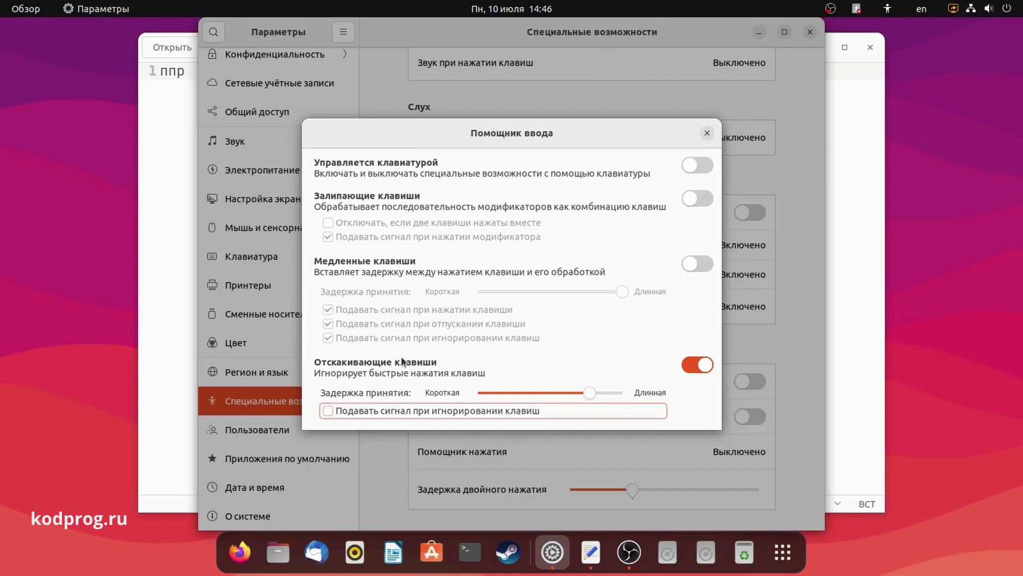
Test Отскакивающие клавиши by replacing the text in the text editor with рп.
left_click(160, 88)
key("ctrl+a")
key("BackSpace")
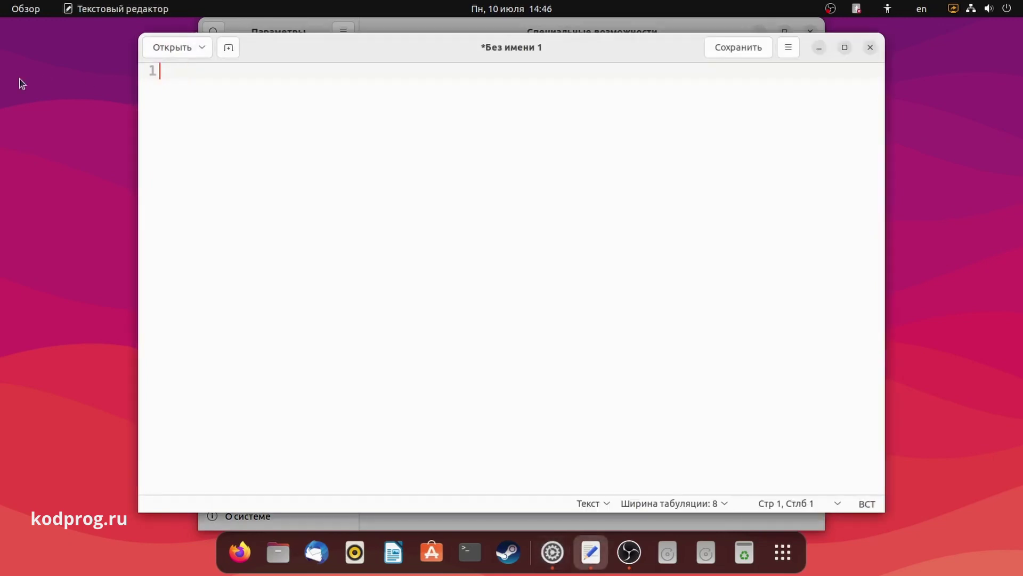
type("p")
type("п")
Set the Отскакивающие клавиши Задержка принятия close to Короткая and test it by entering a run of р in the editor.
left_click(509, 21)
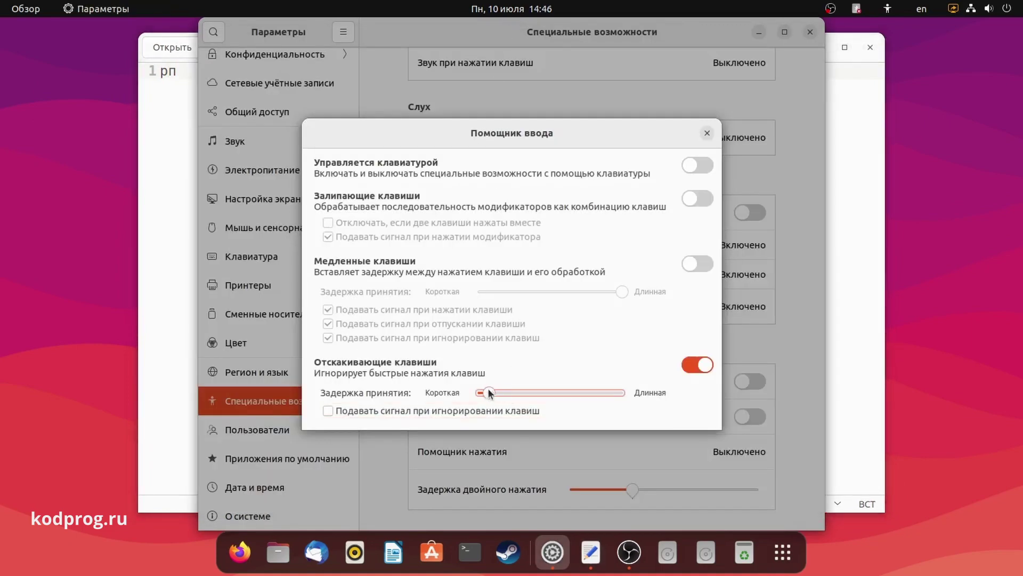
key("alt+Tab")
type("ppppppp")
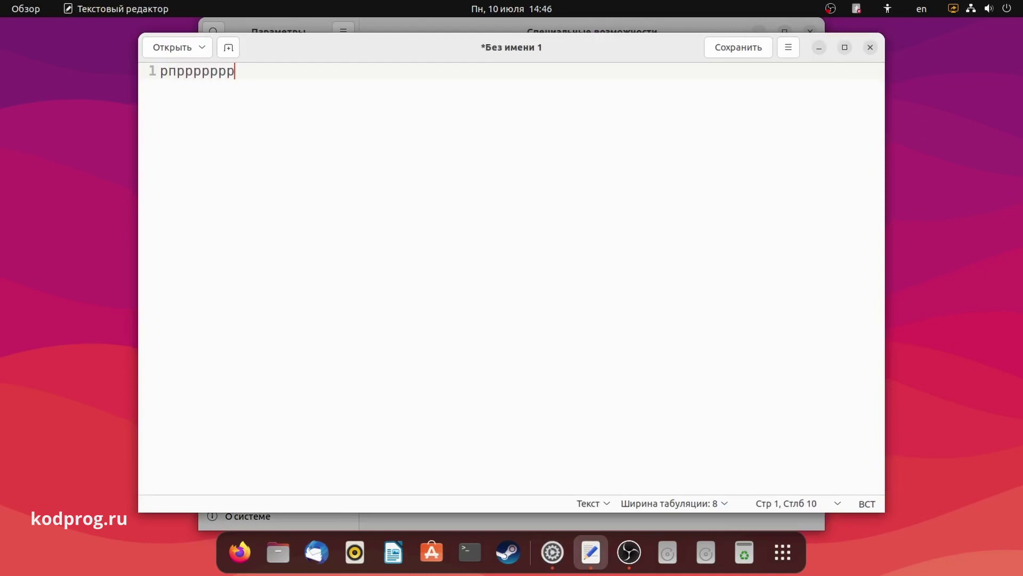
type("pp")
Raise the Отскакивающие клавиши Задержка принятия close to Длинная, test it with another р and erase all the editor text.
left_click(517, 24)
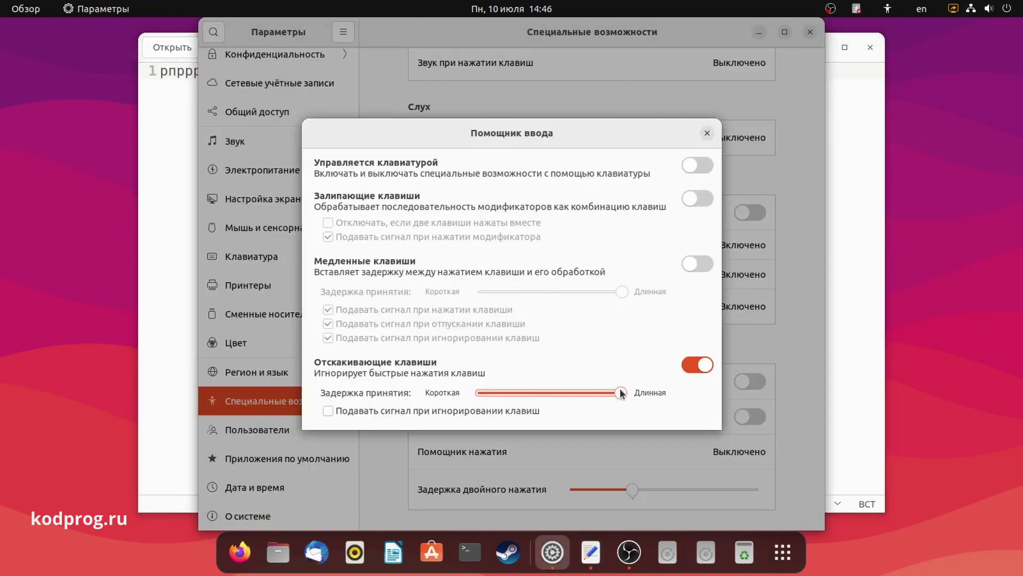
key("alt+Tab")
type("p")
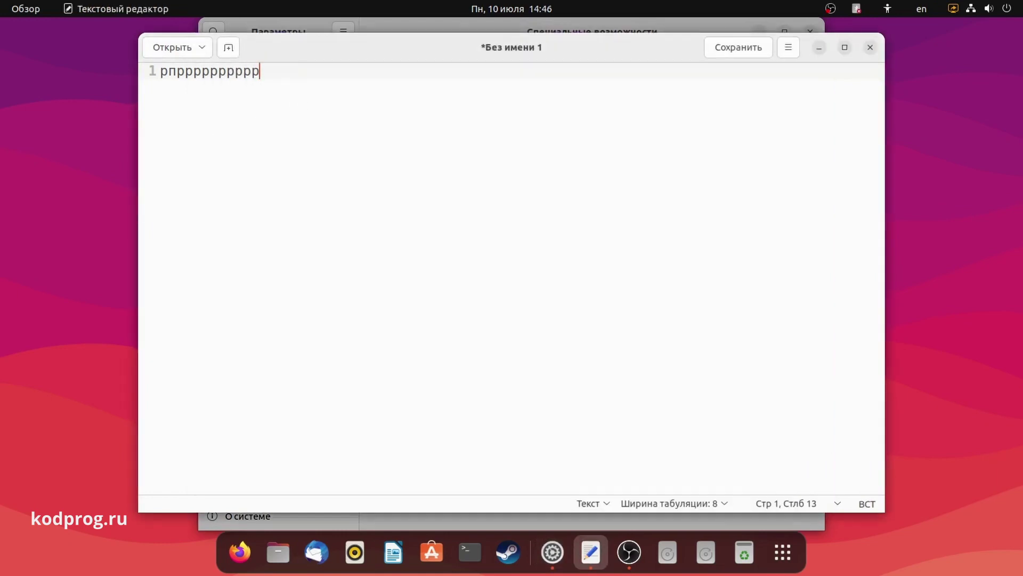
key("BackSpace")
key("BackSpace")
key("BackSpace")
key("BackSpace")
key("BackSpace")
key("BackSpace")
key("BackSpace")
key("BackSpace")
key("BackSpace")
key("BackSpace")
key("BackSpace")
key("BackSpace")
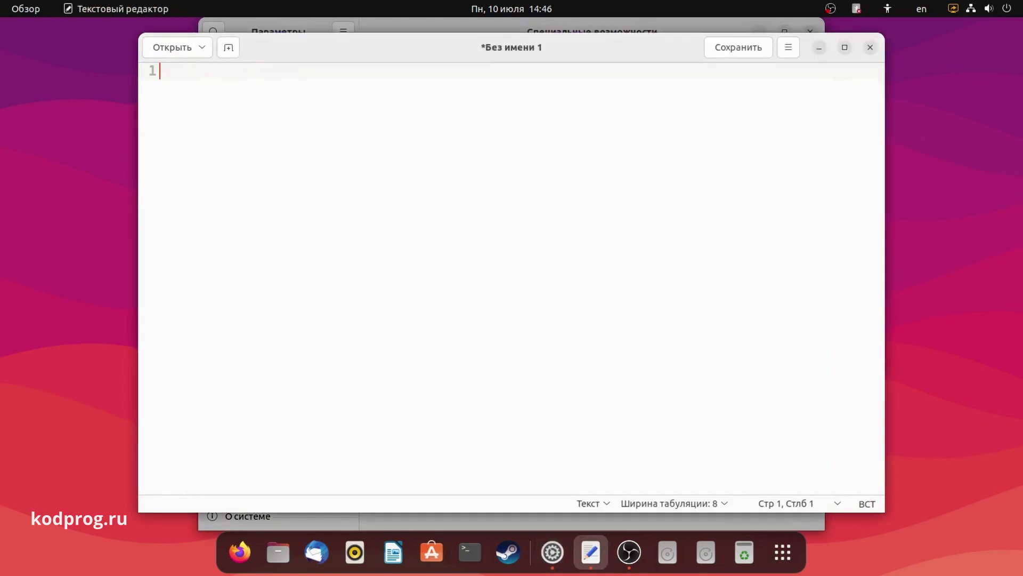
Enable Подавать сигнал при игнорировании клавиш for Отскакивающие клавиши and test it by entering прол in the text editor.
left_click(502, 30)
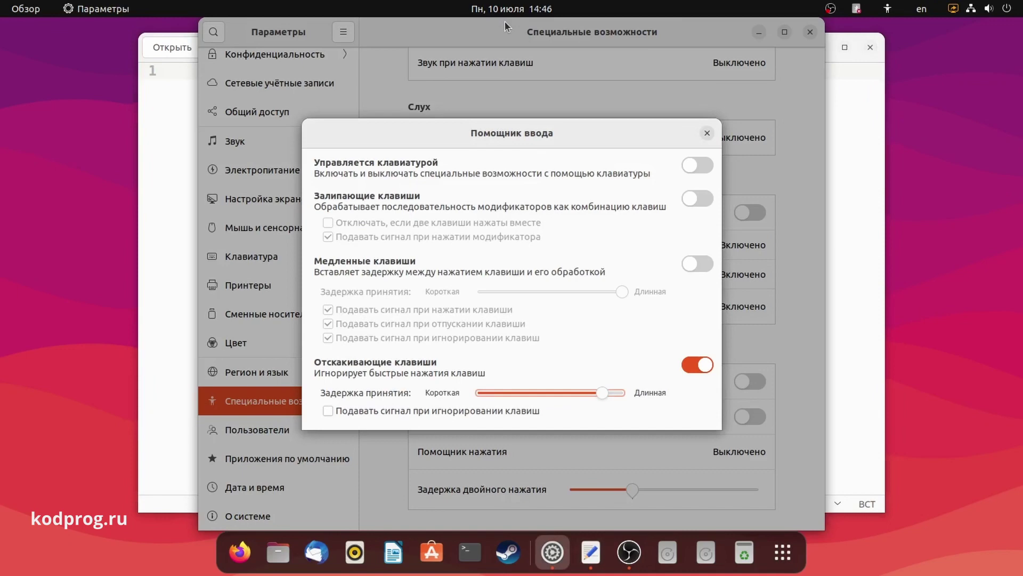
left_click(384, 411)
left_click(181, 100)
type("п")
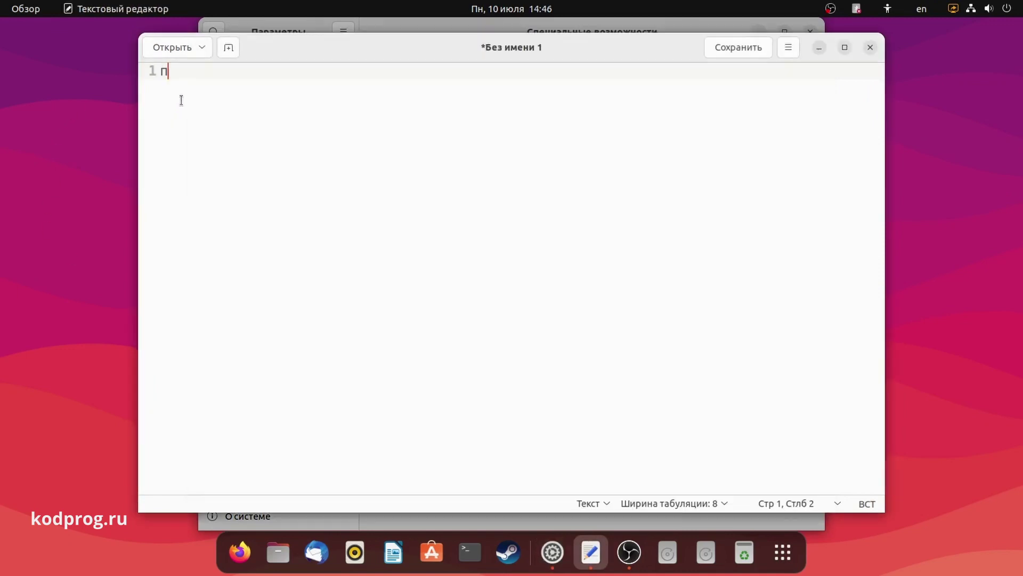
type("рол")
Turn off Отскакивающие клавиши and close the Помощник ввода dialog.
left_click(471, 24)
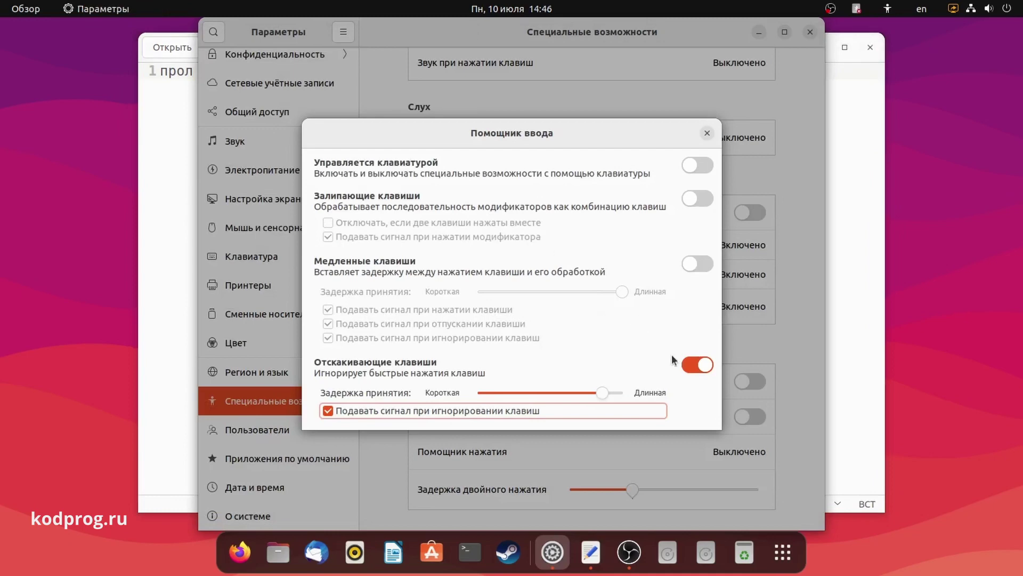
left_click(697, 365)
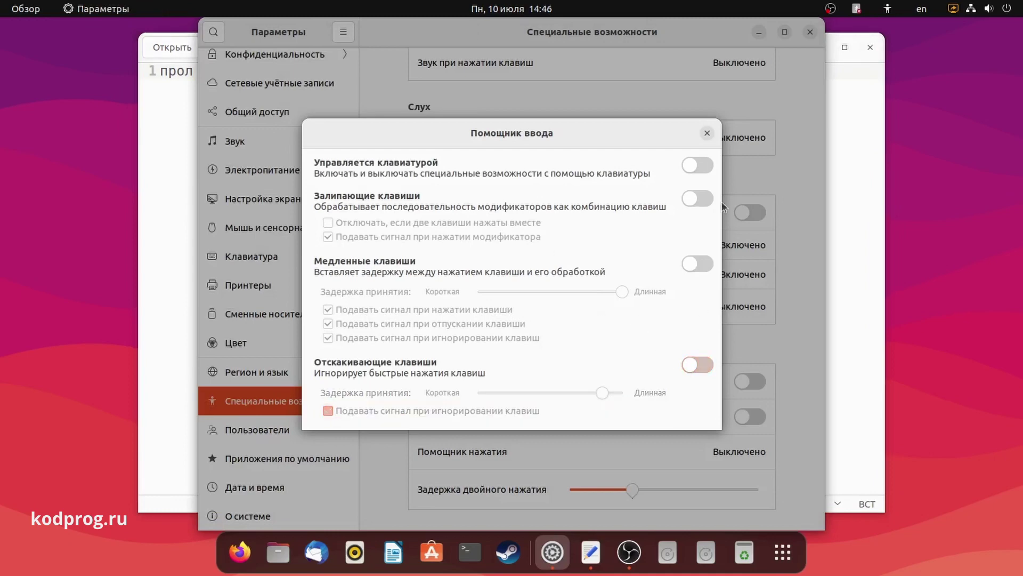
left_click(707, 133)
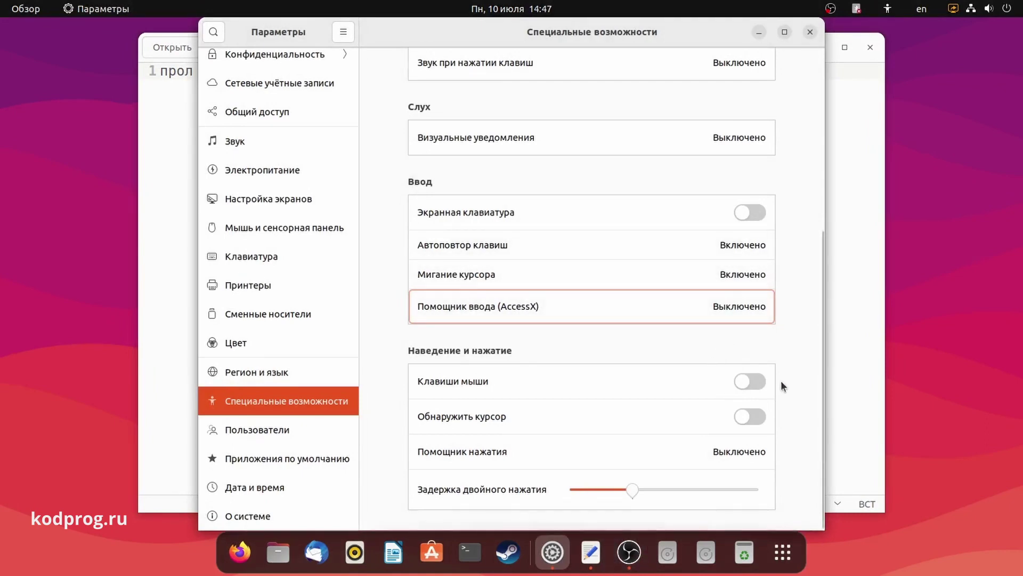
Turn on Клавиши мыши and test pointer control by opening and closing the Файлы window.
left_click(759, 383)
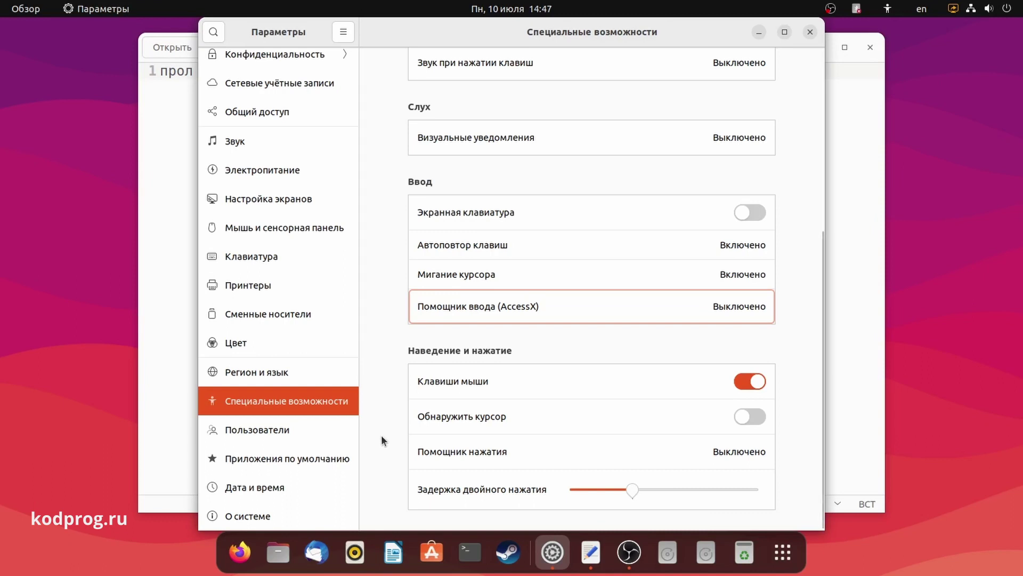
left_click(271, 544)
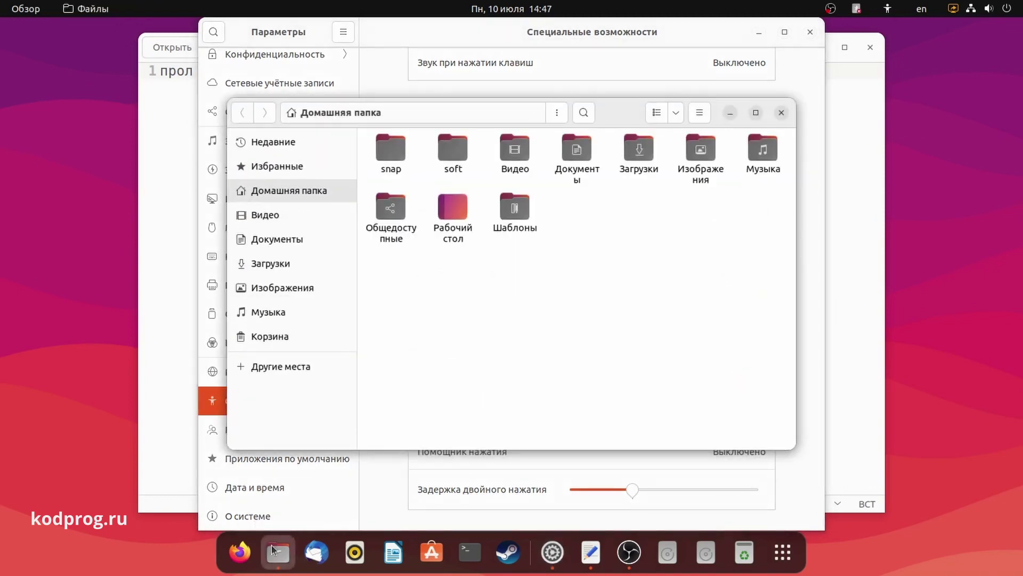
left_click(744, 99)
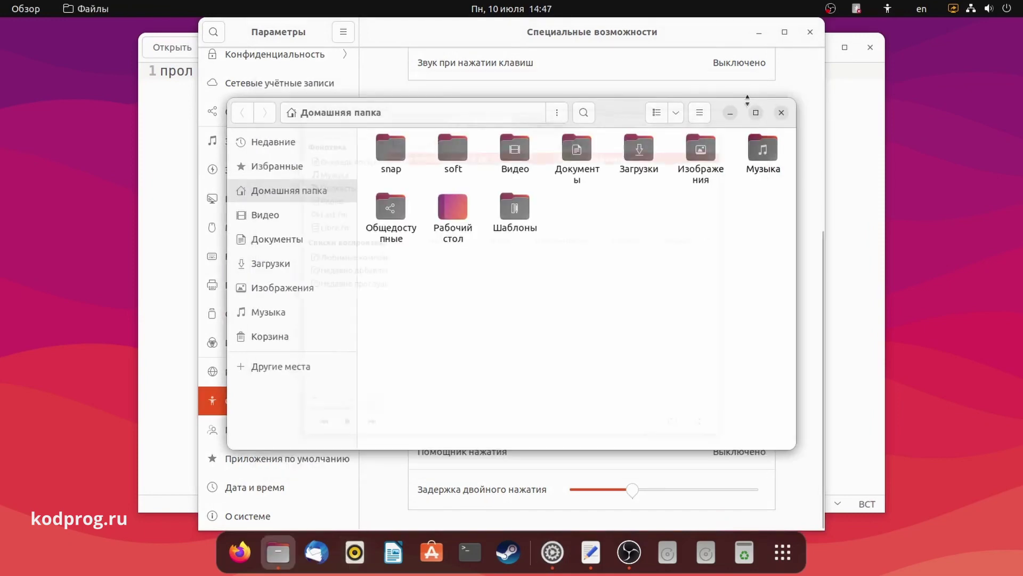
left_click(781, 113)
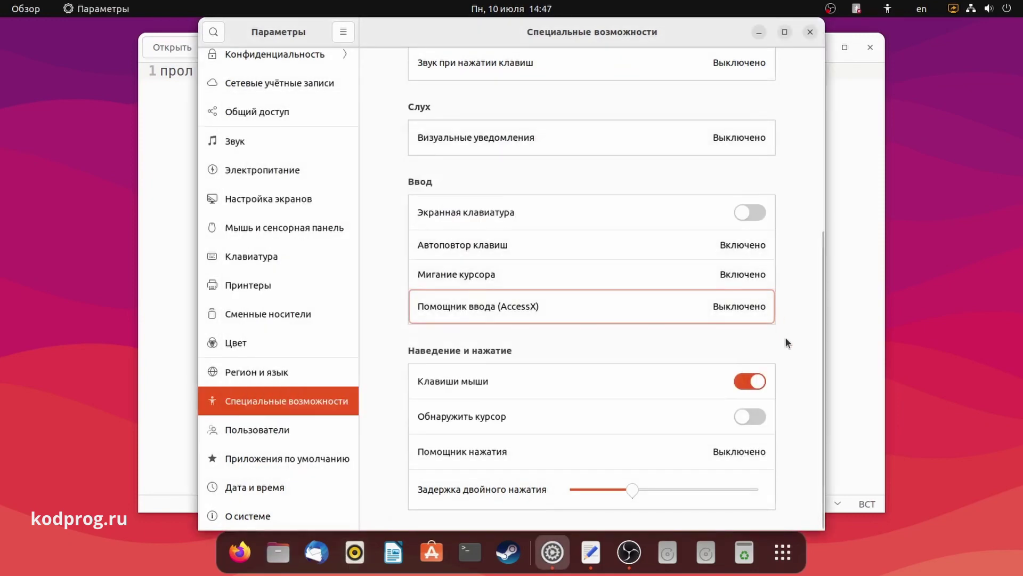
Try the Обнаружить курсор switch and turn on Симуляция вторичного нажатия in Помощник нажатия.
left_click(754, 416)
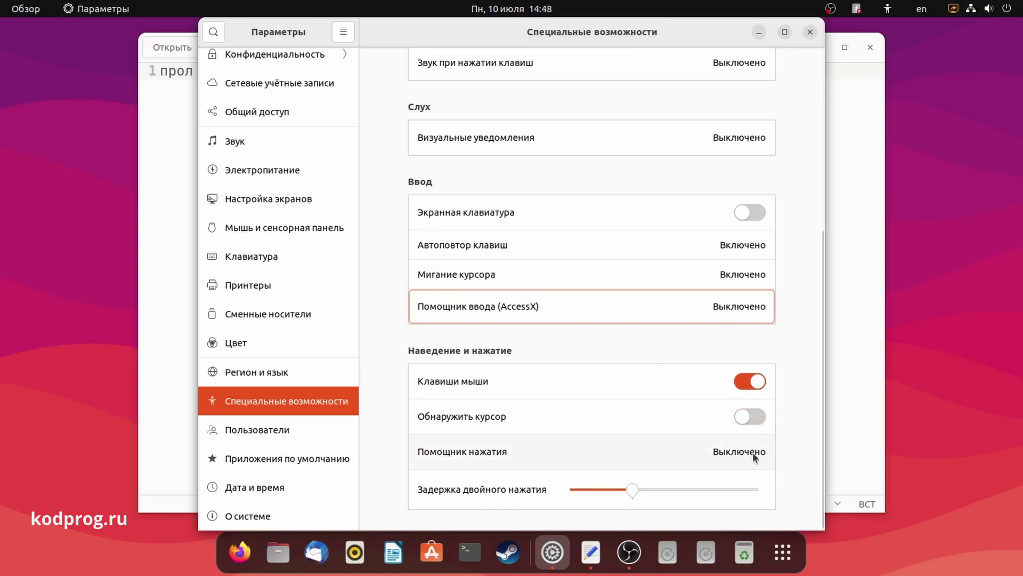
left_click(755, 456)
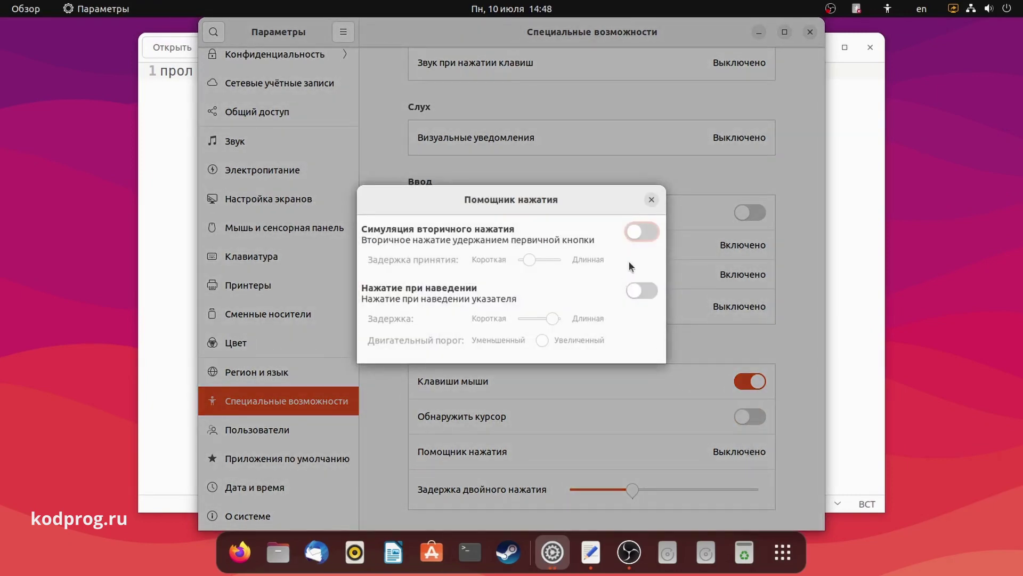
left_click(641, 236)
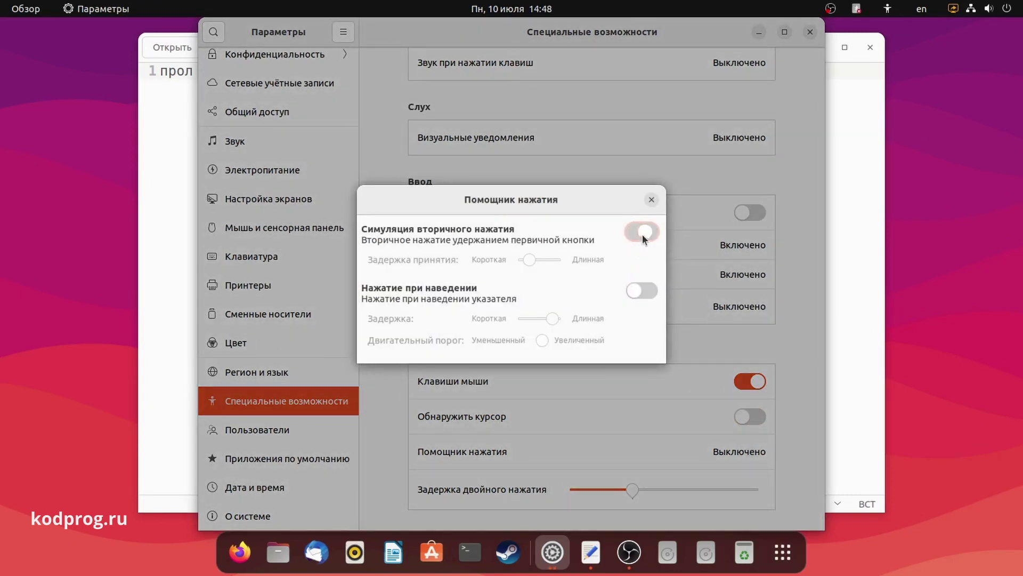
Test the simulated secondary press on Файлы in the dock by showing its context menu, and open and close the Файлы window.
right_click(277, 556)
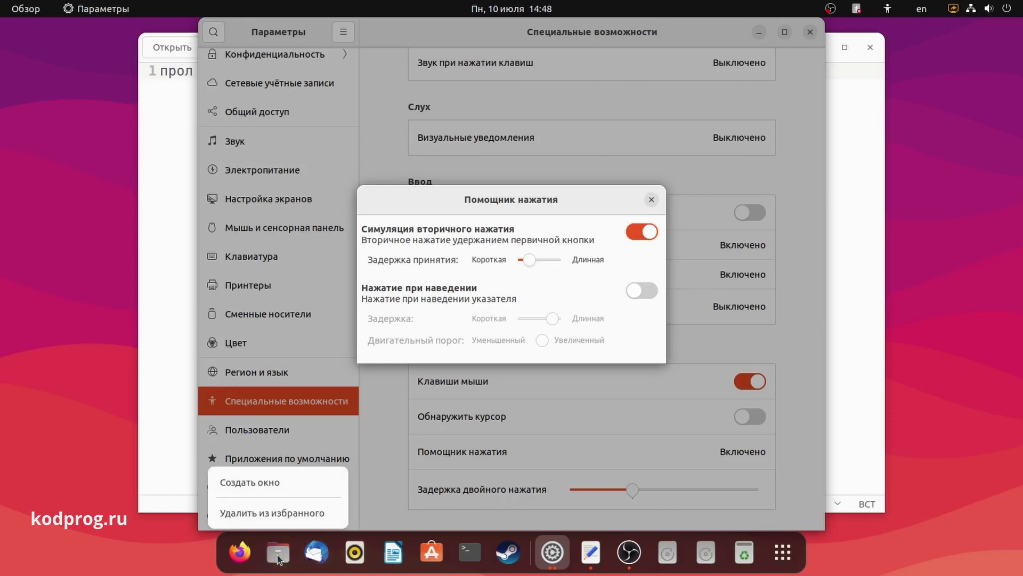
left_click(278, 557)
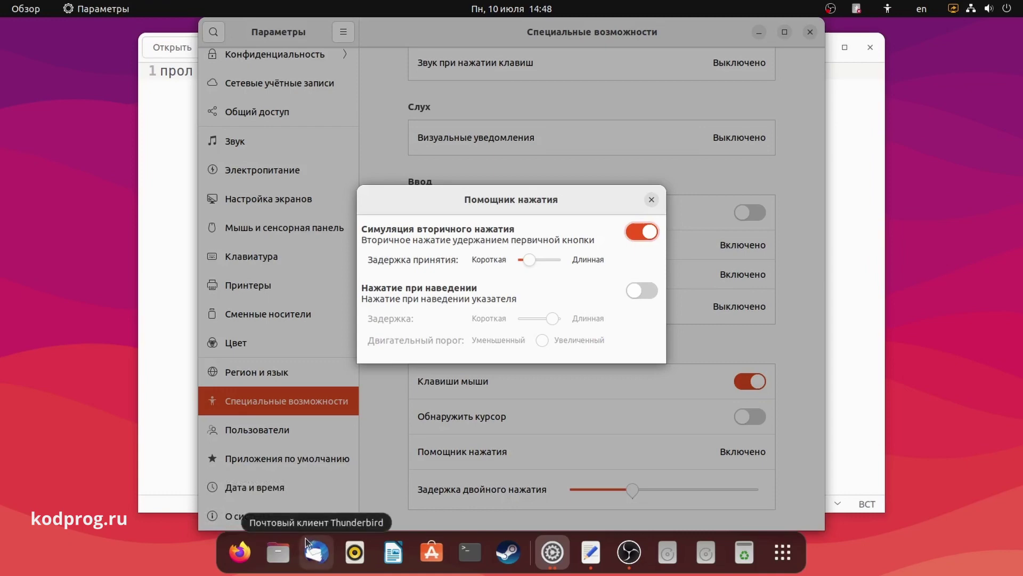
left_click(290, 539)
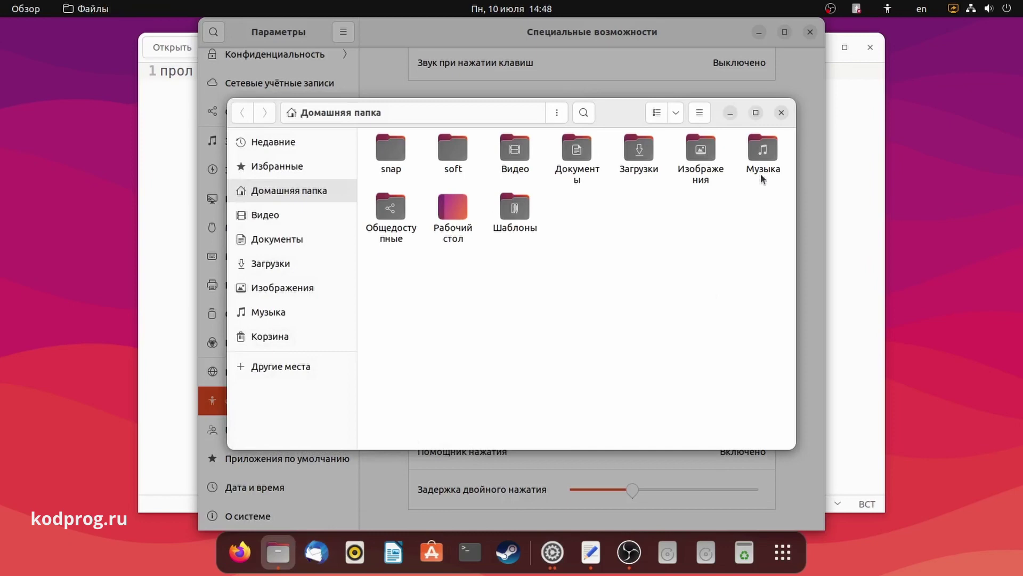
left_click(781, 113)
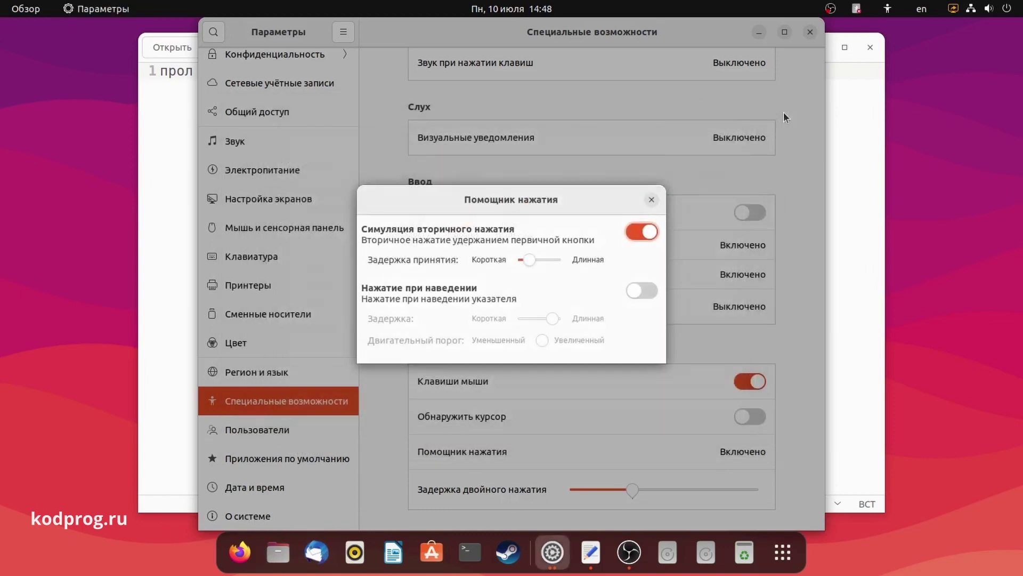
Turn off Симуляция вторичного нажатия and turn on Нажатие при наведении in Помощник нажатия.
left_click(644, 234)
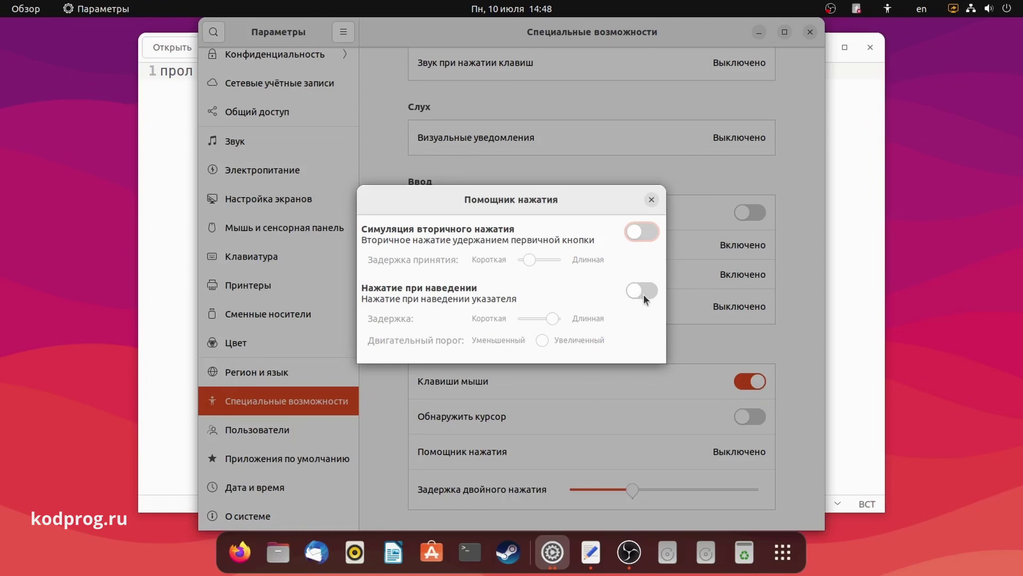
left_click(644, 294)
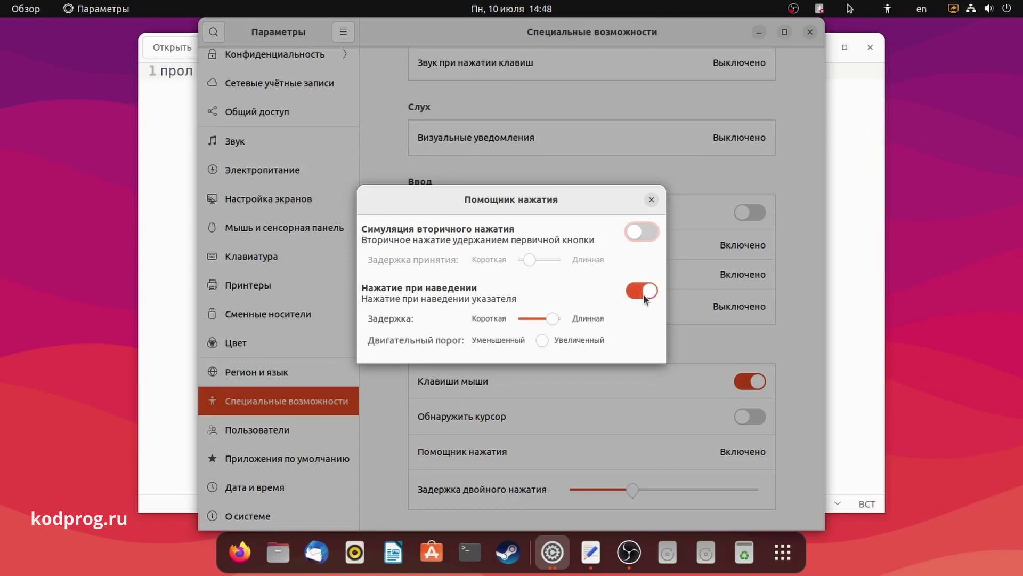
Test hover clicking by opening and closing the Файлы window, and turn off Нажатие при наведении in Помощник нажатия.
left_click(274, 559)
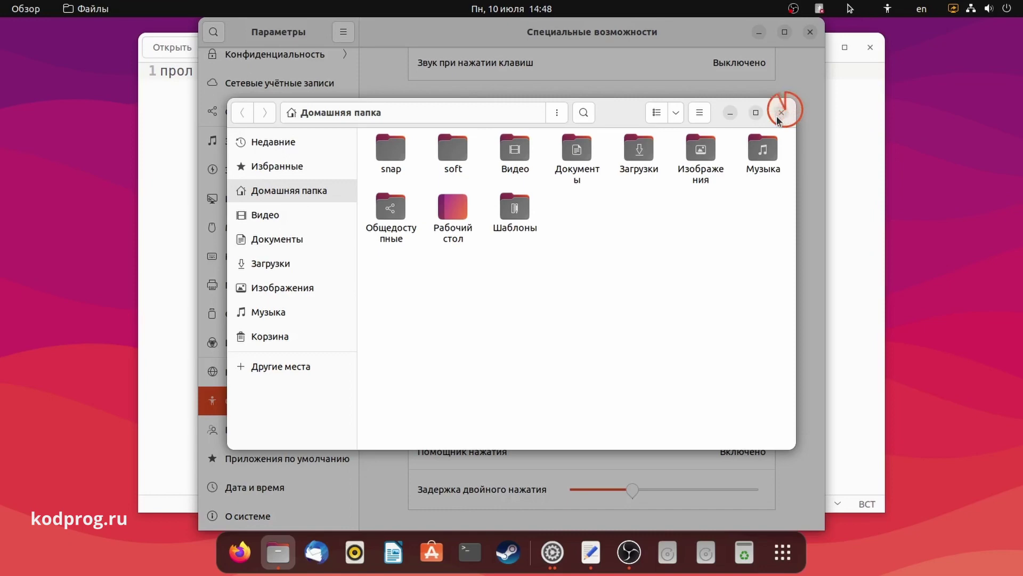
left_click(778, 117)
left_click(642, 290)
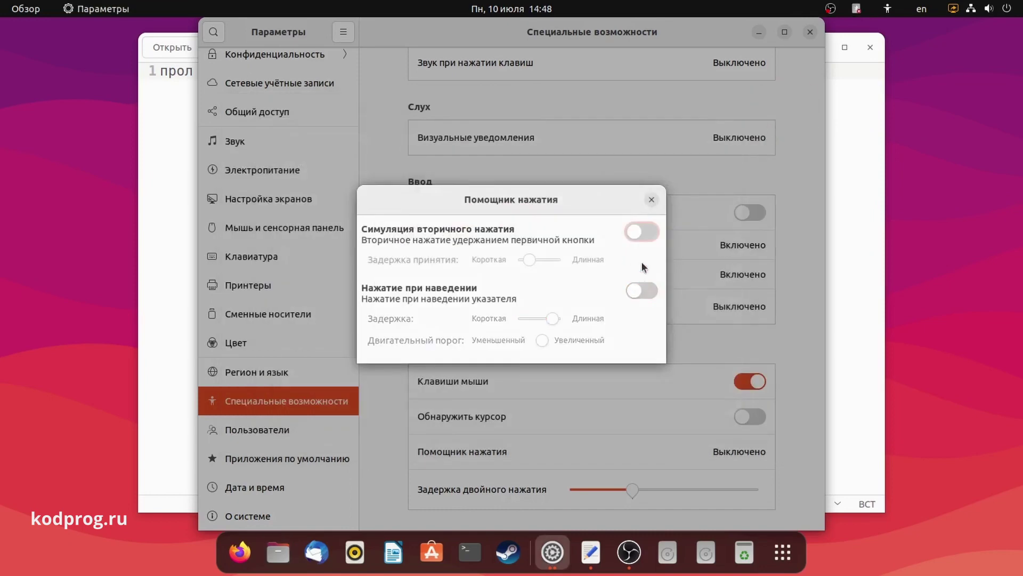
left_click(652, 199)
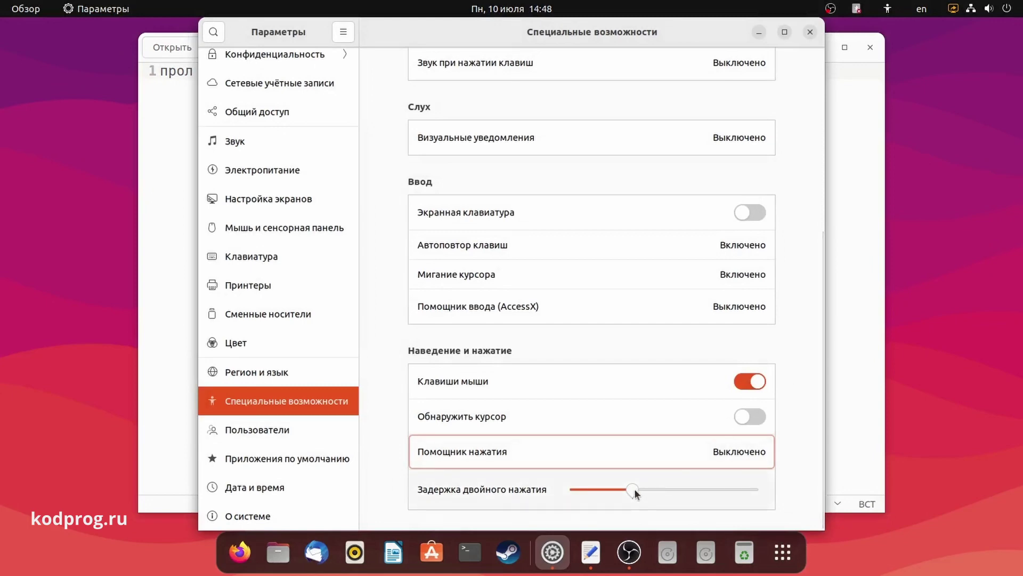
Set Задержка двойного нажатия to its minimum and test it by opening and closing the Файлы window.
left_click_drag(634, 488, 569, 493)
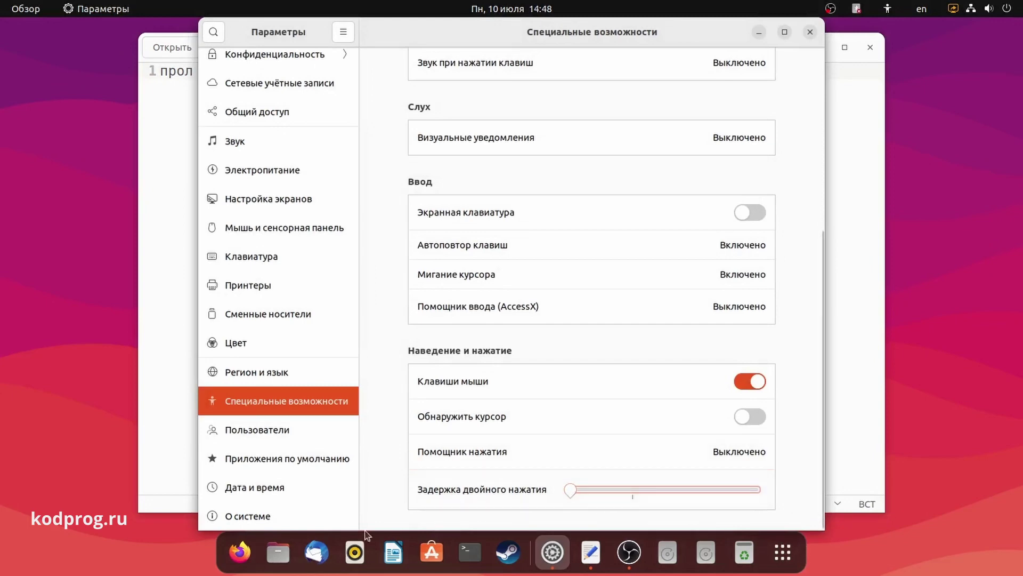
left_click(278, 552)
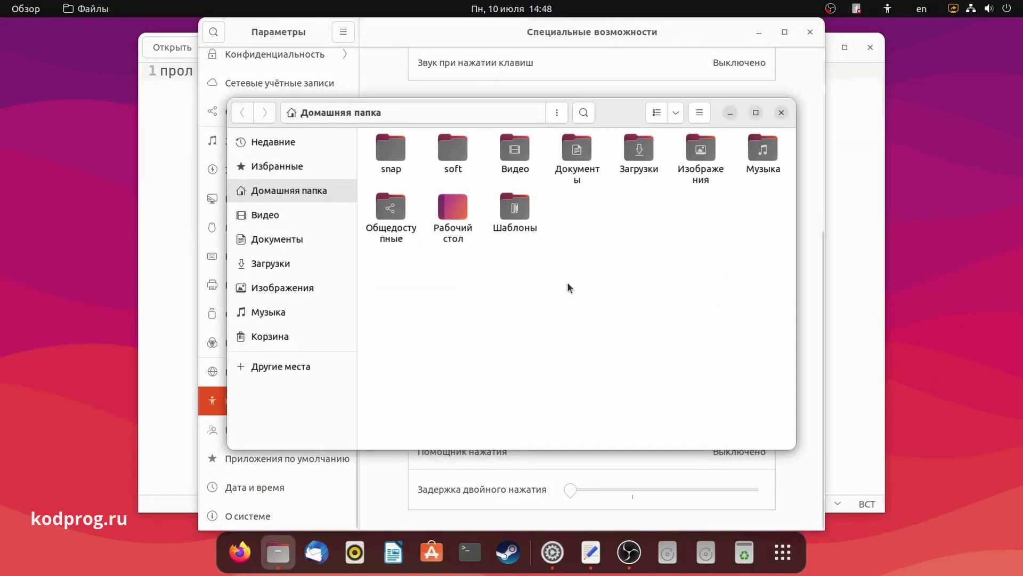
left_click(793, 107)
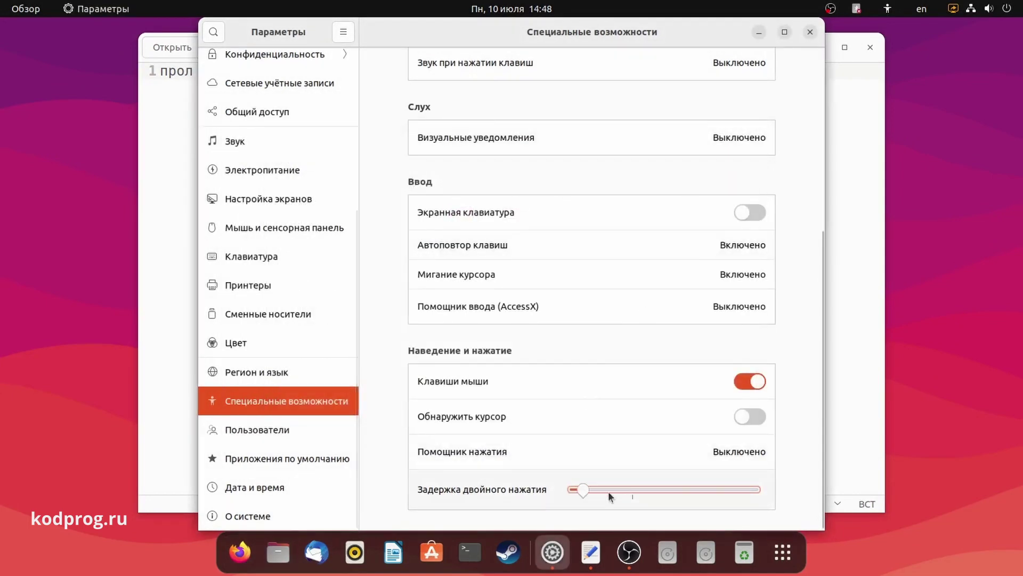
Test Задержка двойного нажатия at its maximum by opening and closing the Файлы window, and lower the delay back toward the default mark.
left_click_drag(571, 489, 756, 490)
left_click(279, 549)
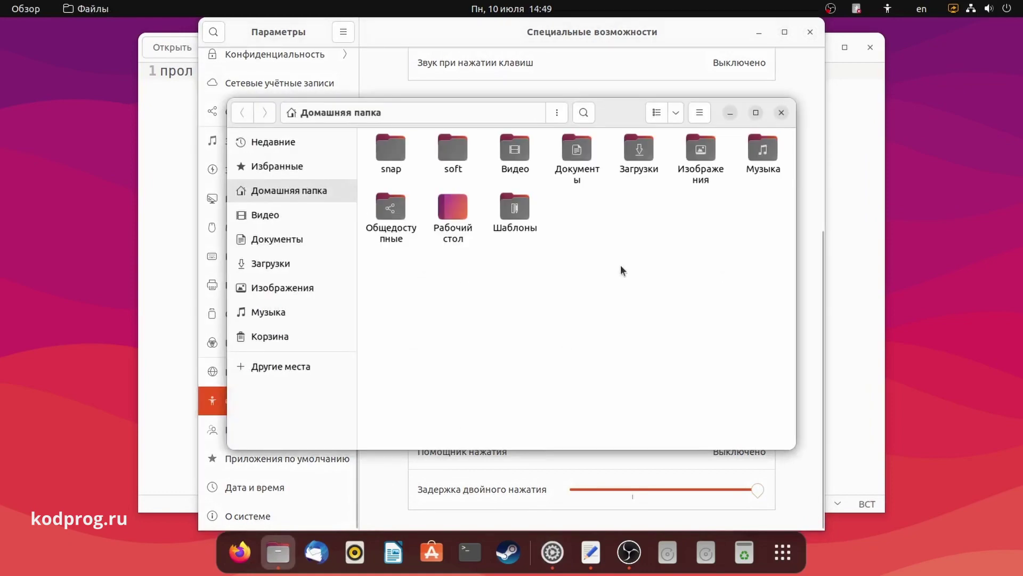
left_click(787, 113)
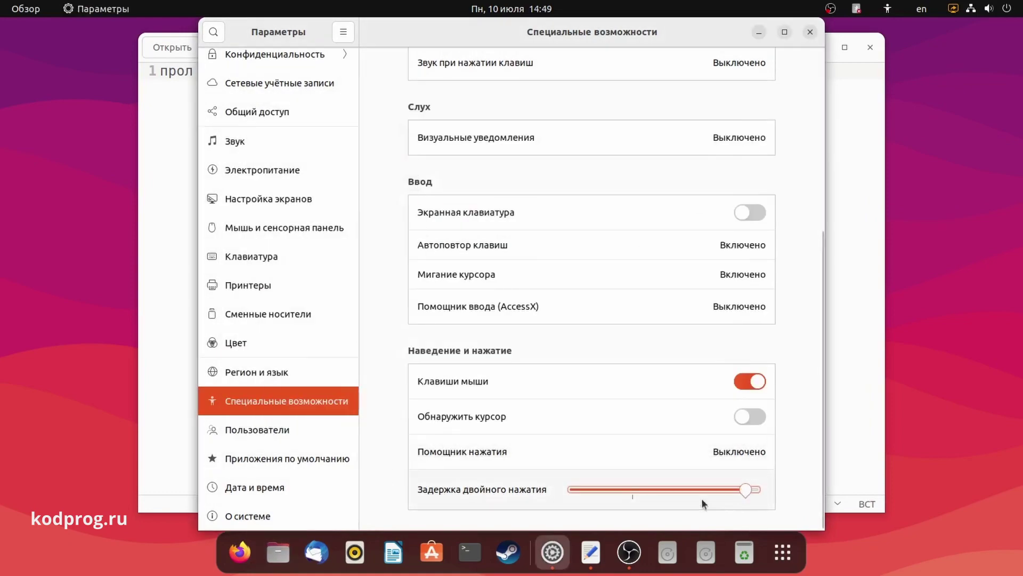
left_click(625, 495)
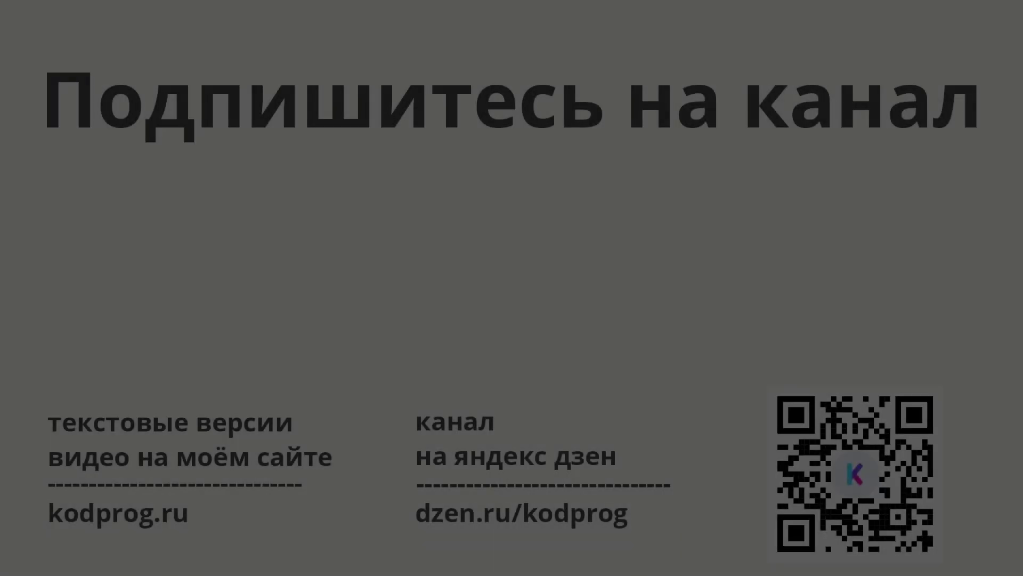